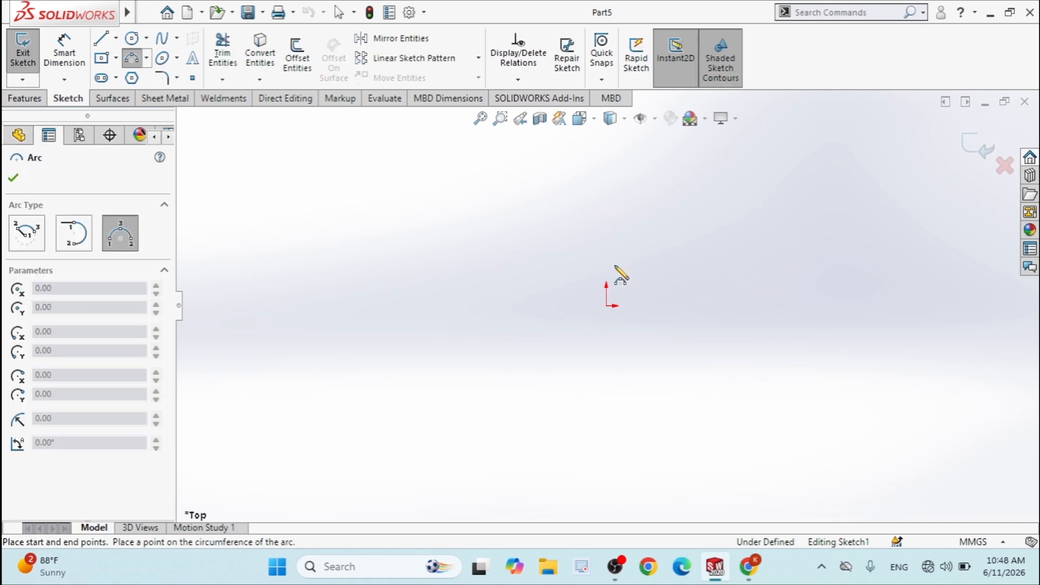
Sketch an upward-bulging three-point arc over the origin, about 104 mm between its endpoints and about 61 mm in radius
{"action": "scroll", "coordinate": [420, 319], "scroll_direction": "up", "scroll_amount": 3}
{"action": "left_click", "coordinate": [412, 315]}
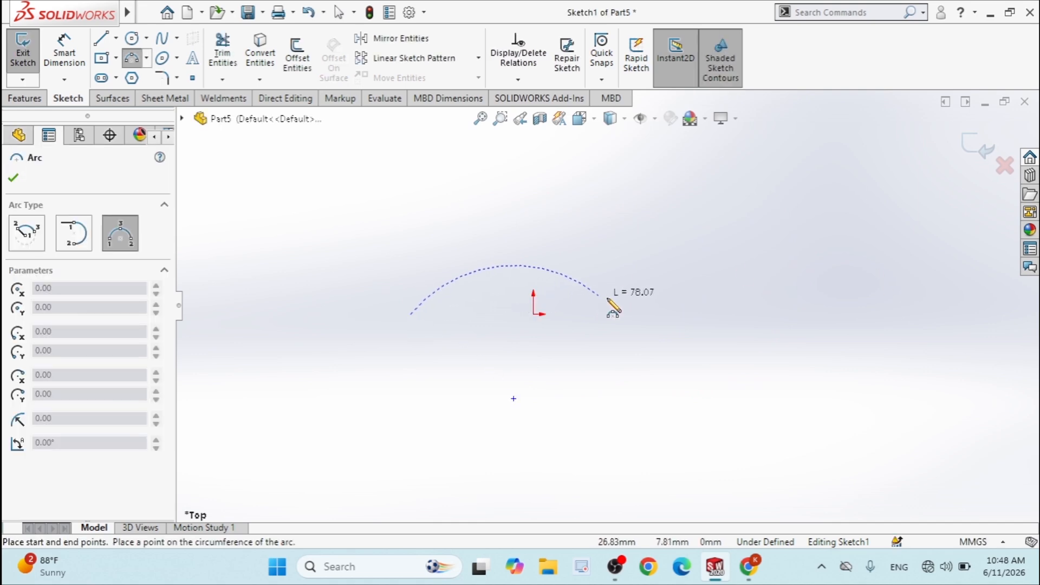
{"action": "left_click", "coordinate": [662, 314]}
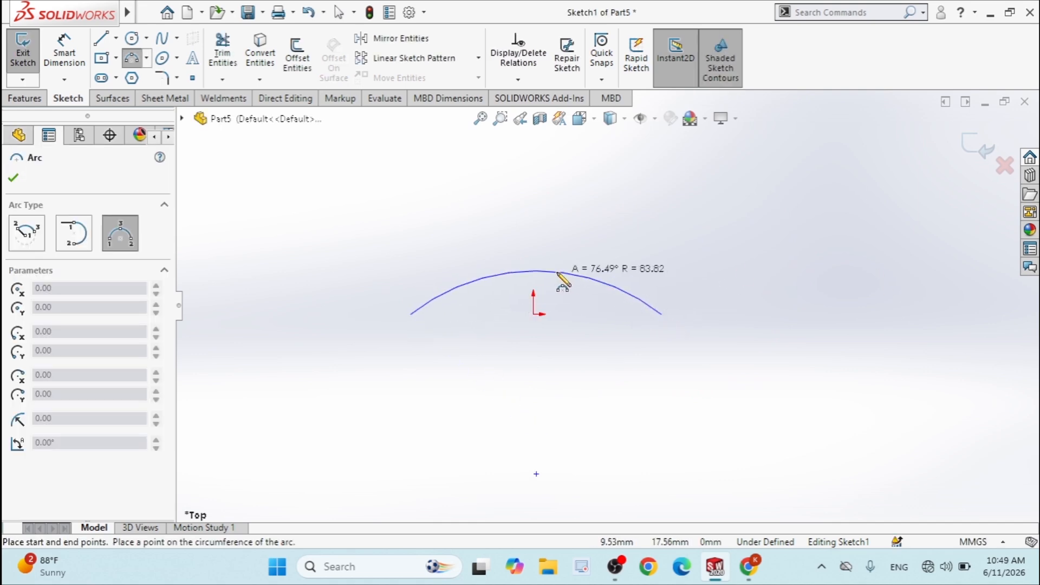
{"action": "left_click", "coordinate": [558, 255]}
{"action": "right_click", "coordinate": [560, 260]}
{"action": "left_click", "coordinate": [586, 264]}
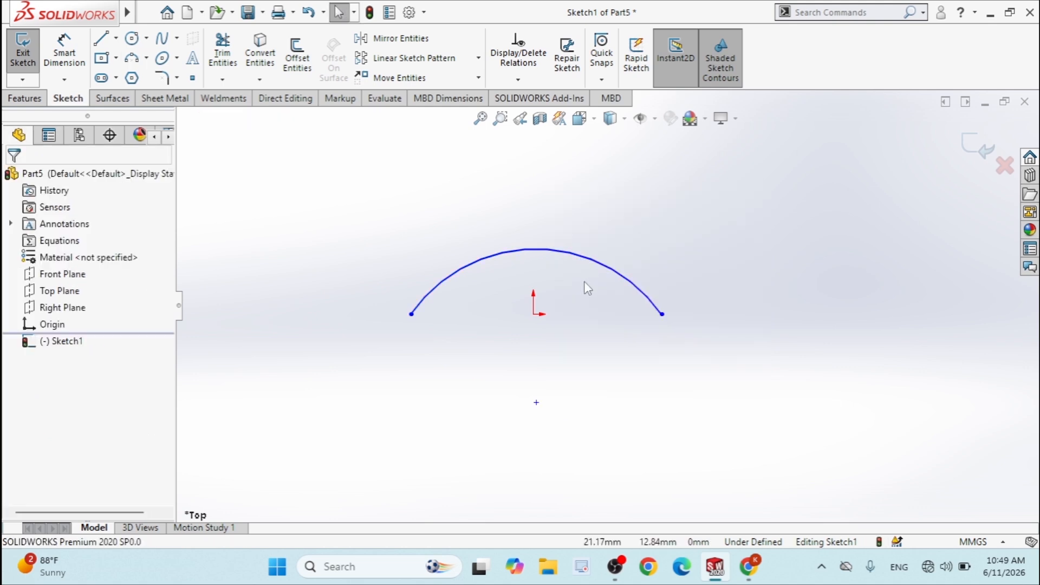
Dimension the horizontal distance between the arc's two endpoints as 100 mm
{"action": "left_click", "coordinate": [64, 51]}
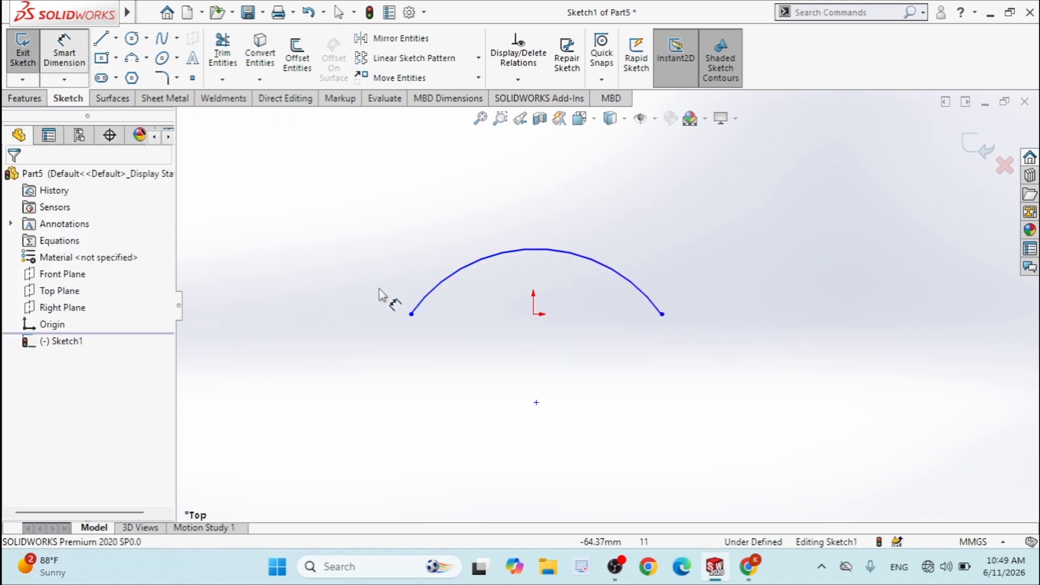
{"action": "left_click", "coordinate": [412, 314]}
{"action": "left_click", "coordinate": [661, 314]}
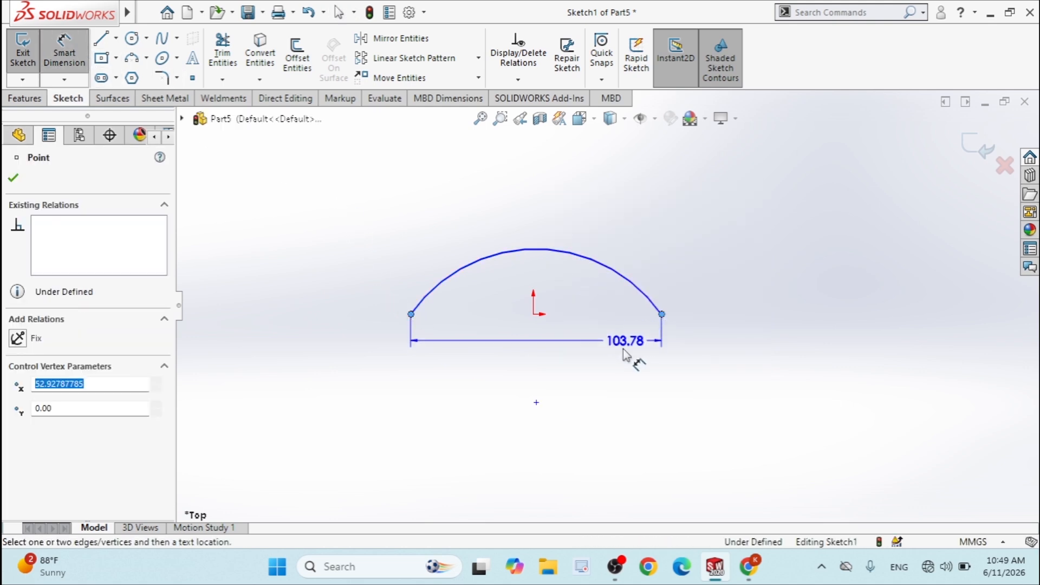
{"action": "left_click", "coordinate": [642, 360]}
{"action": "type", "text": "100"}
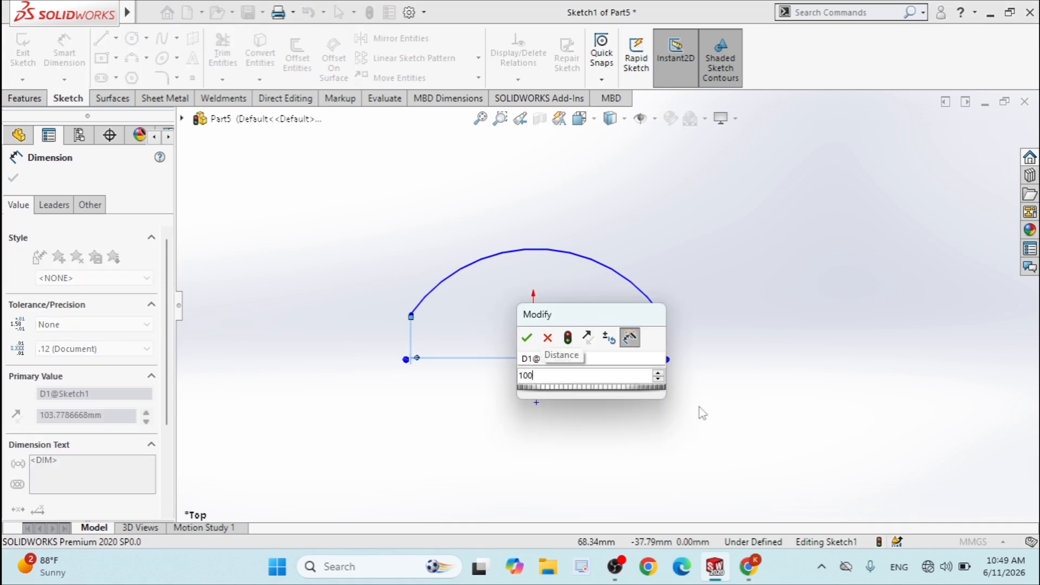
{"action": "key", "text": "Return"}
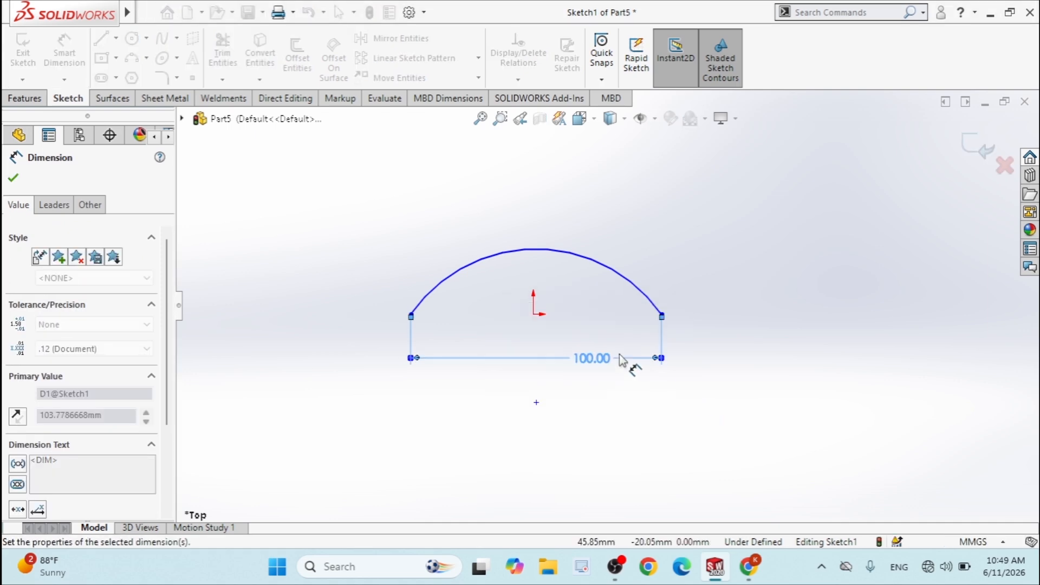
Dimension the arc's radius as 80 mm
{"action": "left_click", "coordinate": [551, 259]}
{"action": "left_click", "coordinate": [563, 219]}
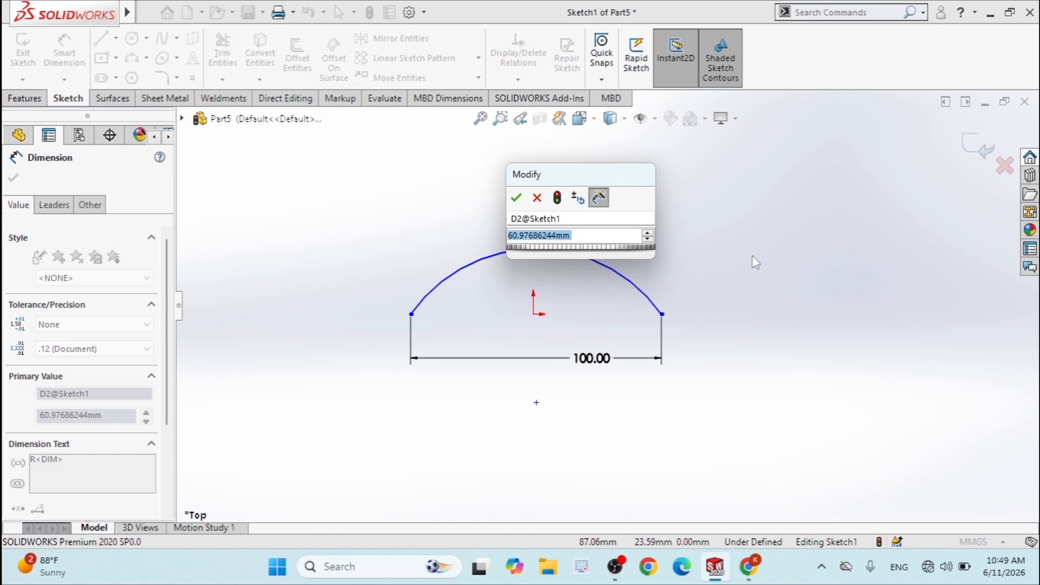
{"action": "type", "text": "80"}
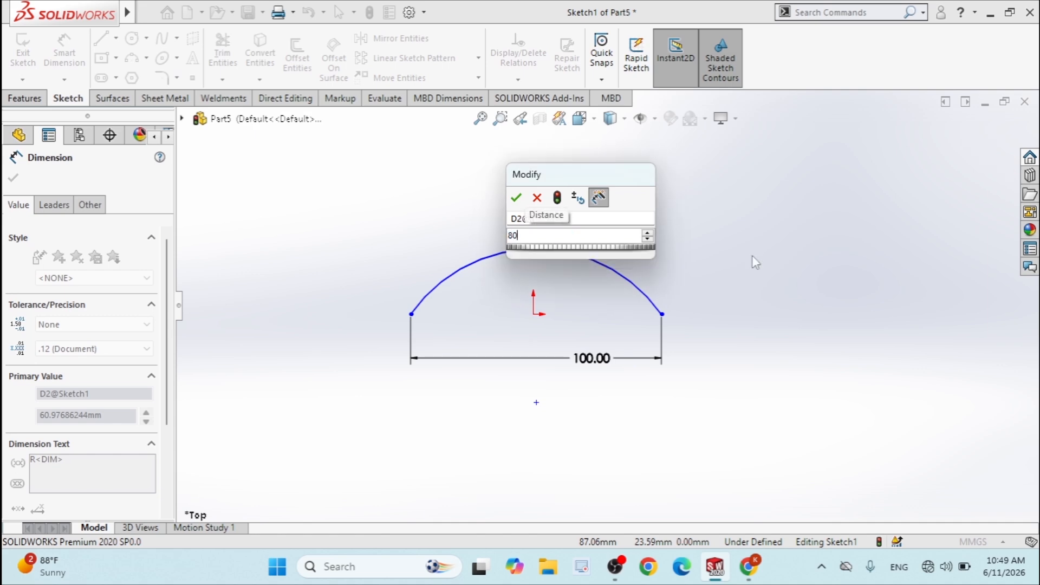
{"action": "key", "text": "Return"}
{"action": "left_click", "coordinate": [743, 255]}
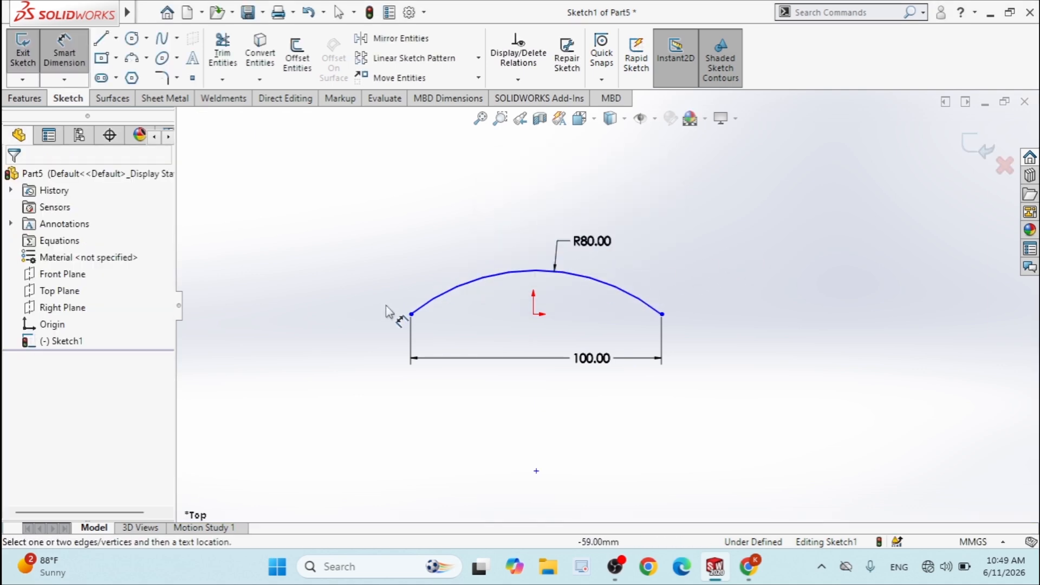
Dimension the horizontal distance from the arc's left endpoint to the origin as 50 mm
{"action": "left_click", "coordinate": [411, 315]}
{"action": "left_click", "coordinate": [534, 314]}
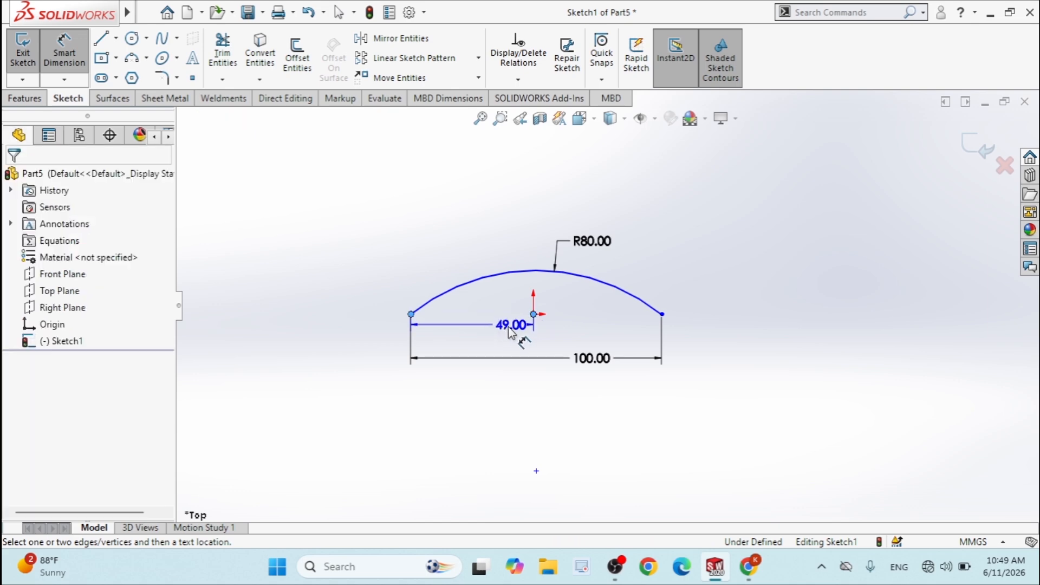
{"action": "left_click", "coordinate": [495, 343]}
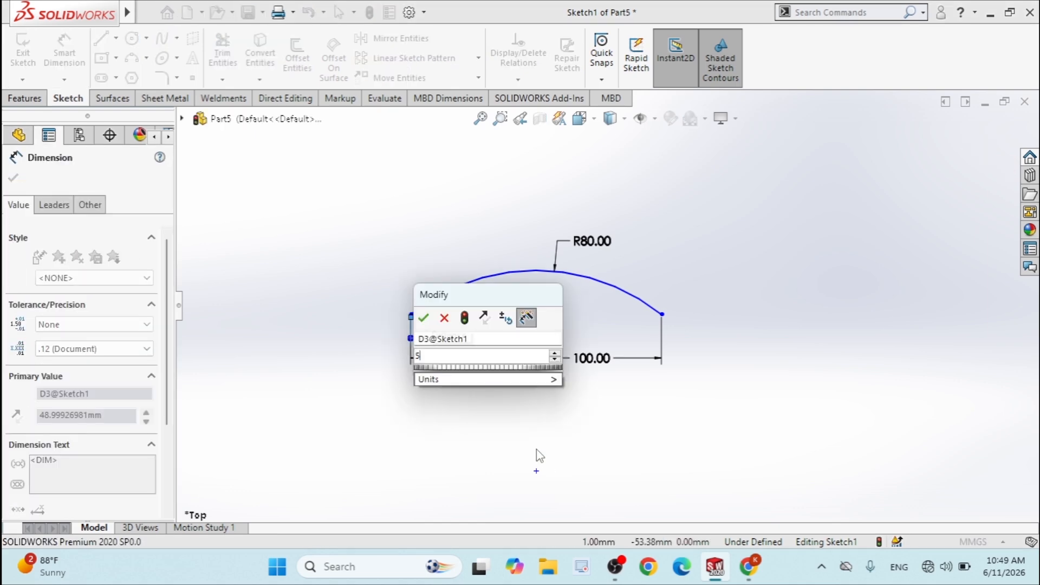
{"action": "key", "text": "Return"}
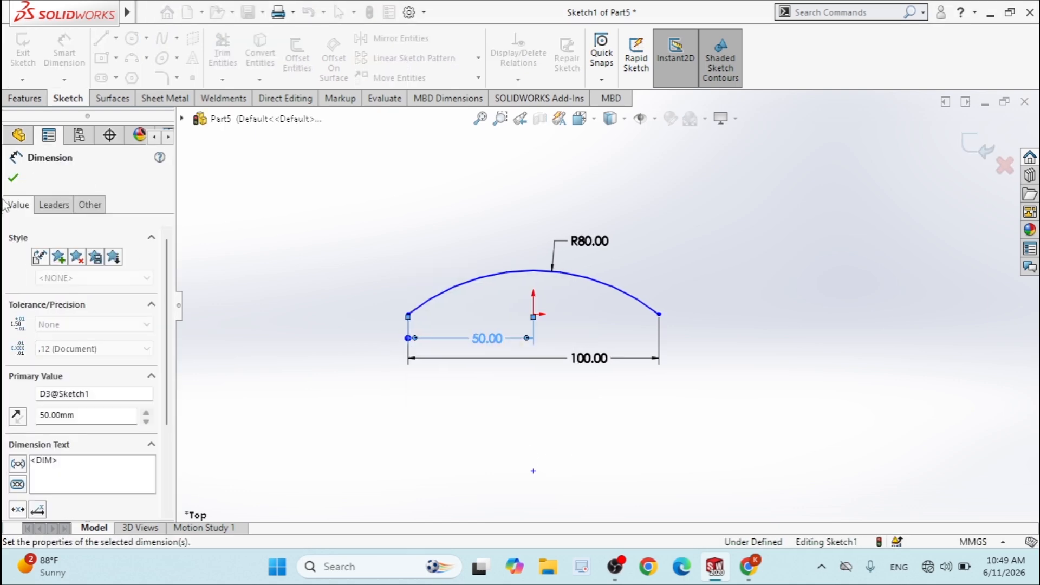
{"action": "left_click", "coordinate": [13, 178]}
Add a Horizontal relation between the arc's left endpoint and the origin
{"action": "scroll", "coordinate": [391, 250], "scroll_direction": "down", "scroll_amount": 1}
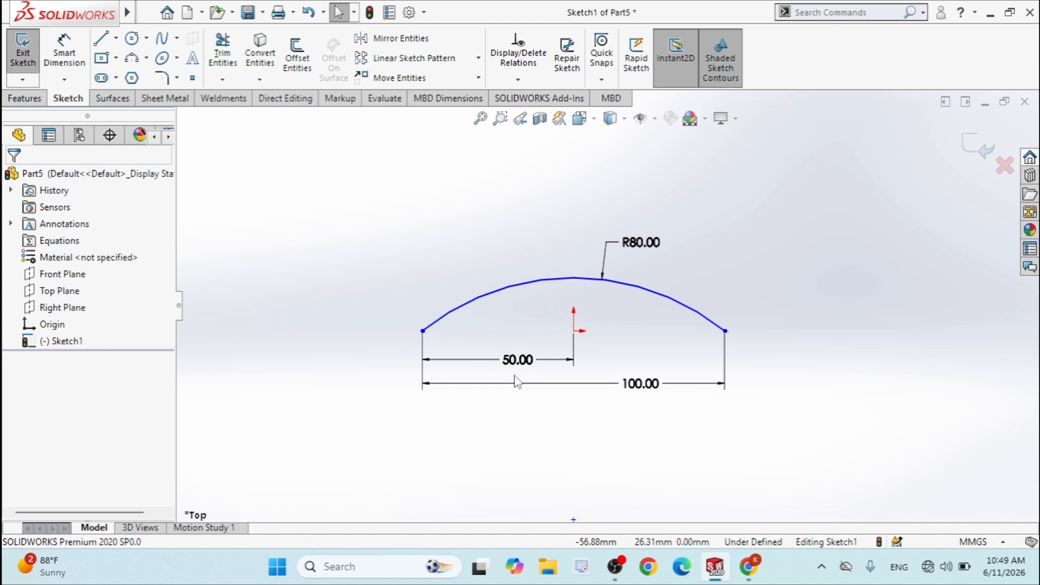
{"action": "left_click", "coordinate": [423, 331]}
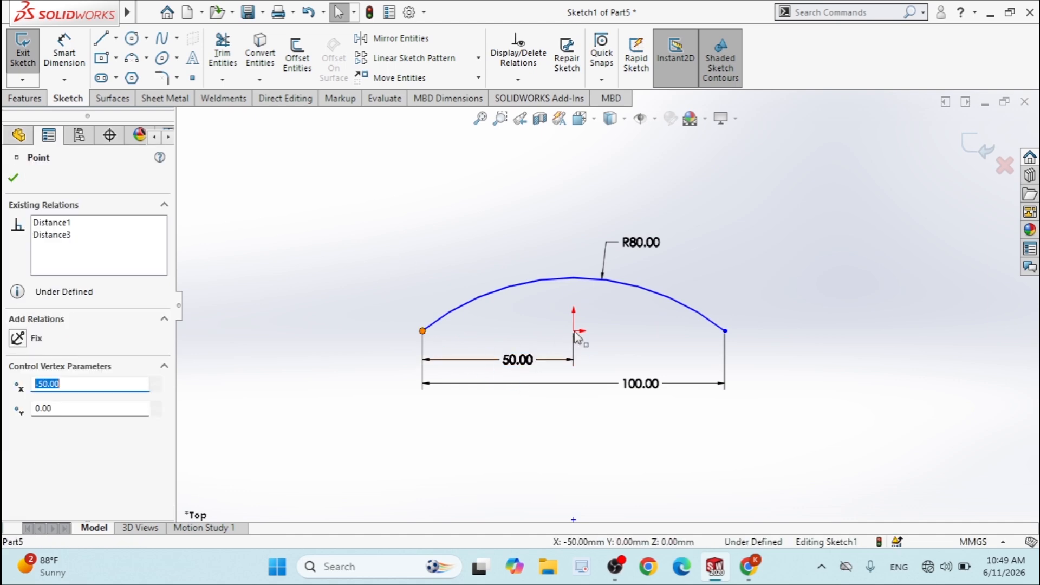
{"action": "left_click", "coordinate": [575, 332], "text": "ctrl"}
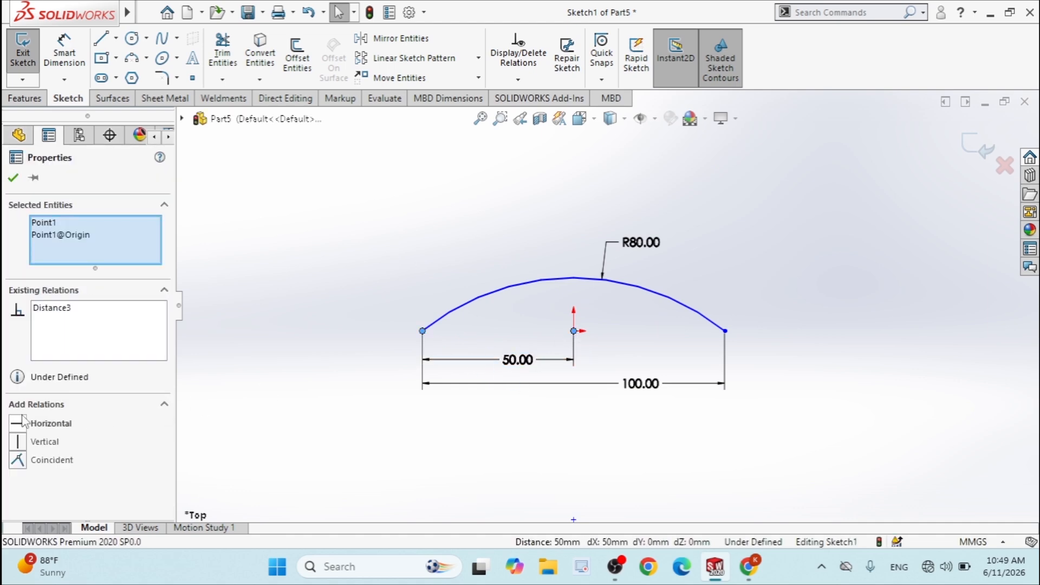
{"action": "left_click", "coordinate": [19, 430]}
{"action": "left_click", "coordinate": [13, 177]}
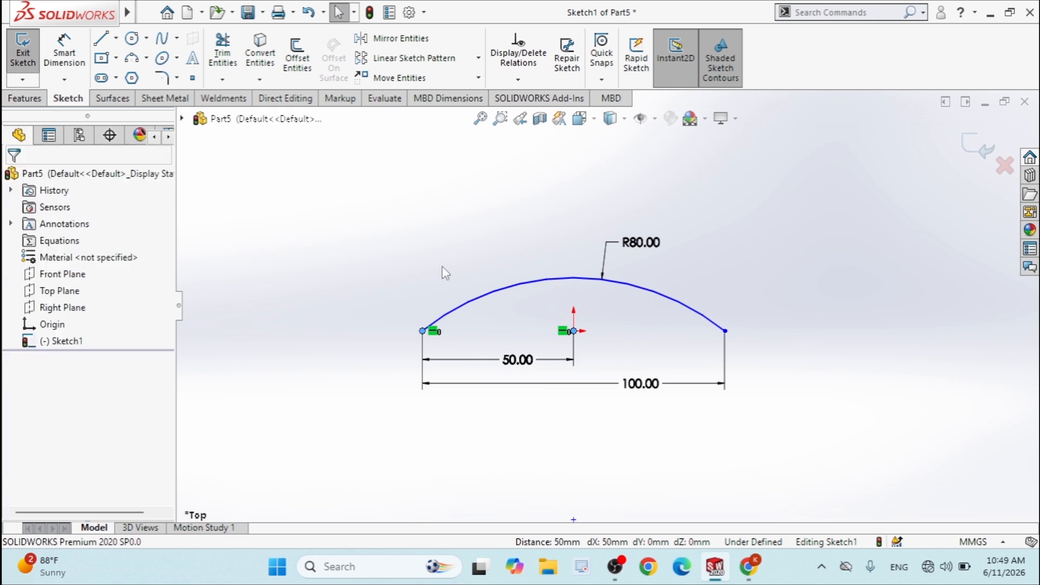
Add a Horizontal relation between the arc's left and right endpoints
{"action": "left_click", "coordinate": [423, 330]}
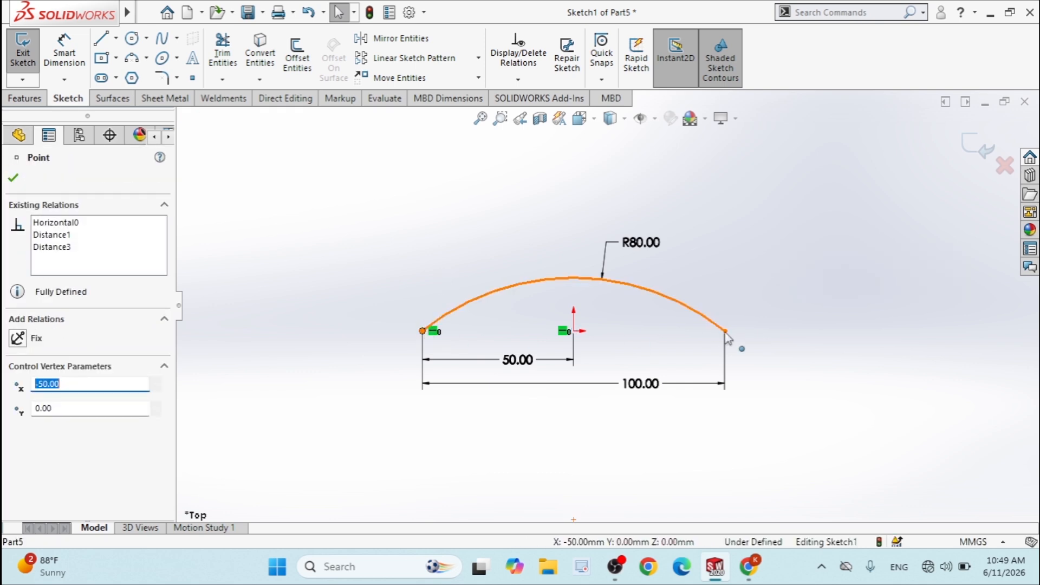
{"action": "left_click", "coordinate": [726, 330], "text": "ctrl"}
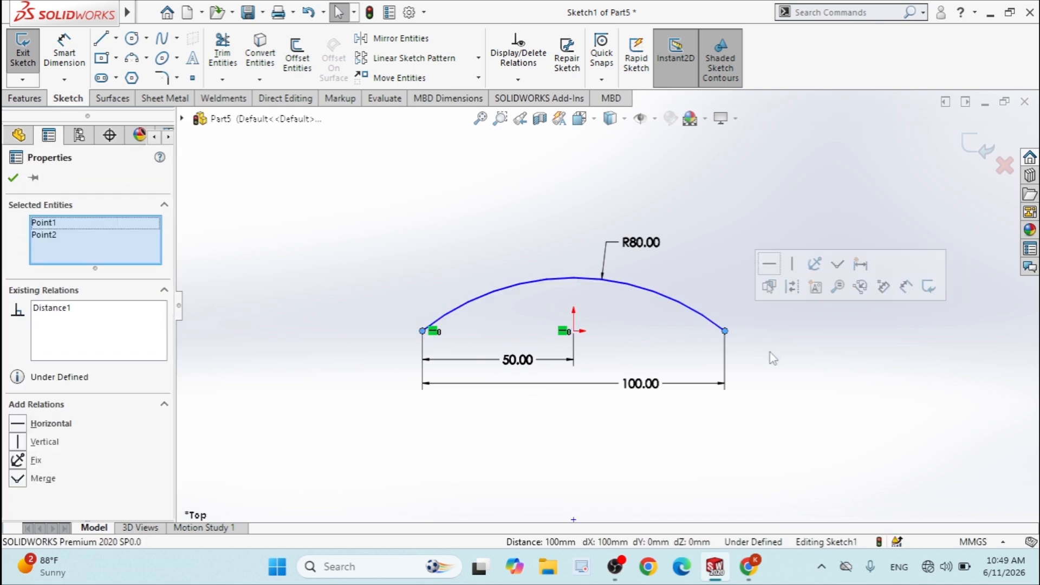
{"action": "left_click", "coordinate": [18, 426]}
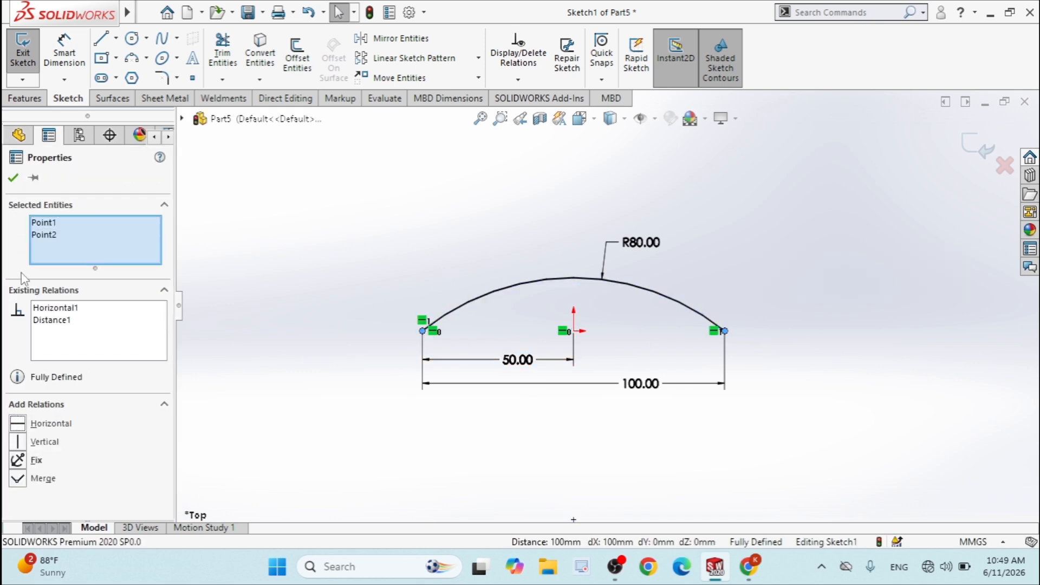
{"action": "left_click", "coordinate": [14, 181]}
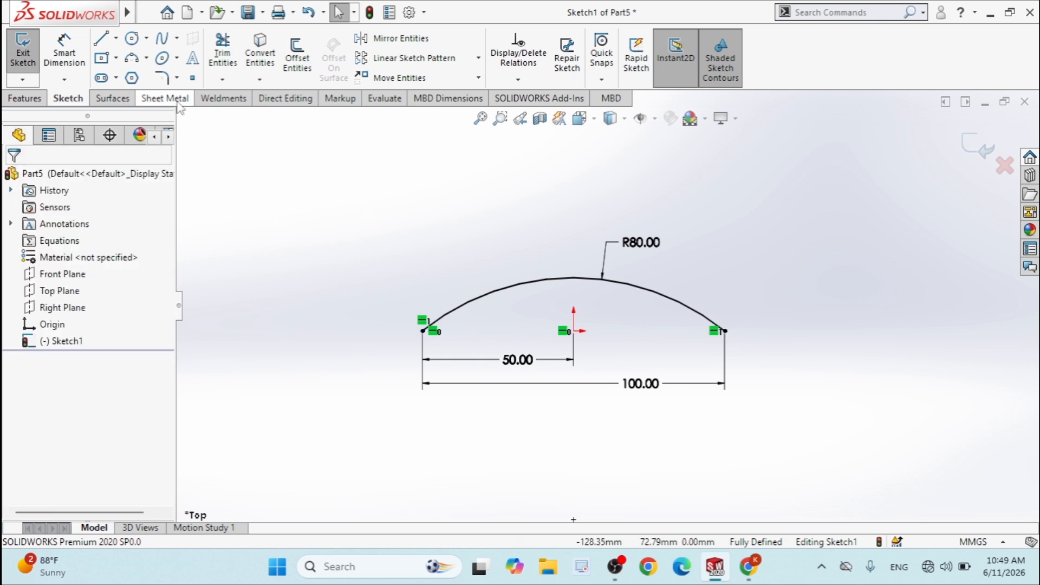
Draw a horizontal centerline from the arc's left endpoint through the origin, ending short of the right endpoint
{"action": "left_click", "coordinate": [116, 38]}
{"action": "left_click", "coordinate": [152, 75]}
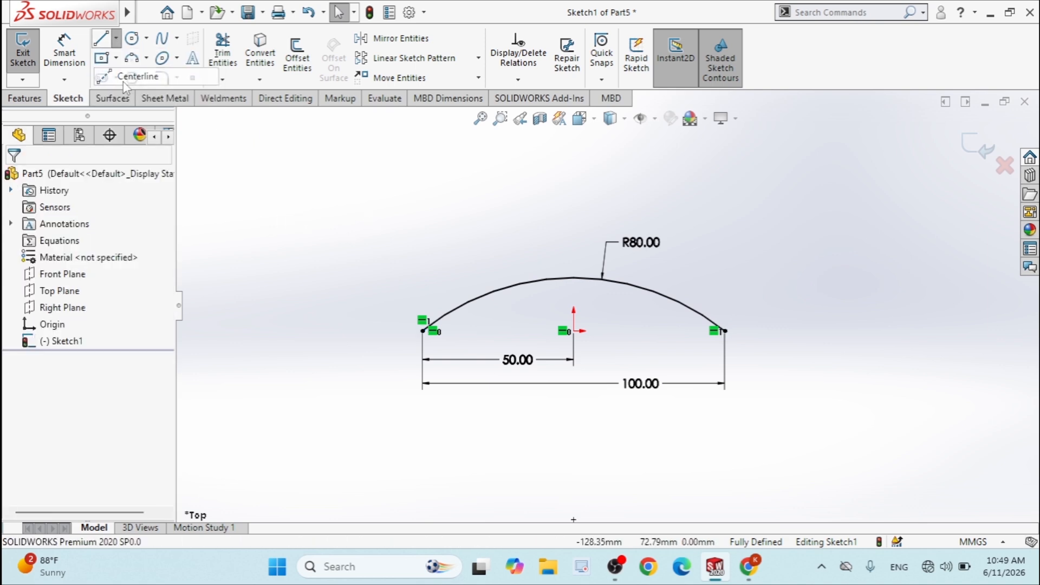
{"action": "left_click", "coordinate": [424, 332]}
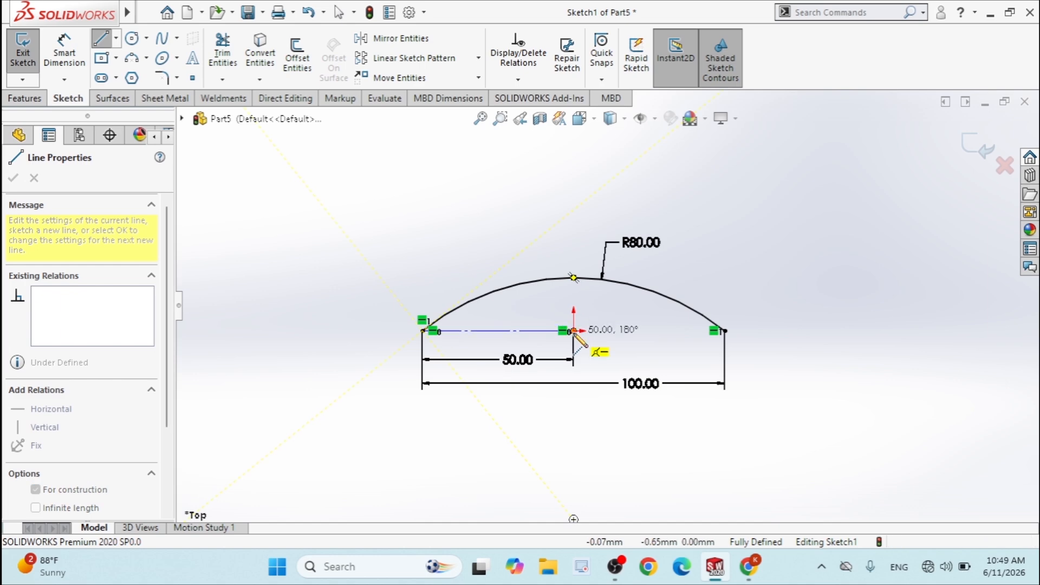
{"action": "left_click", "coordinate": [667, 332]}
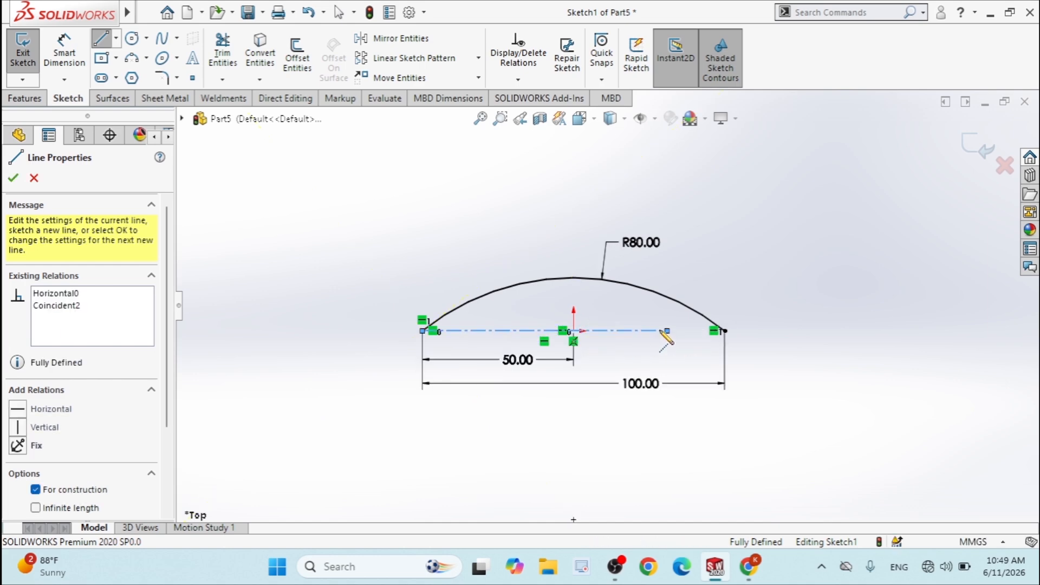
{"action": "key", "text": "Escape"}
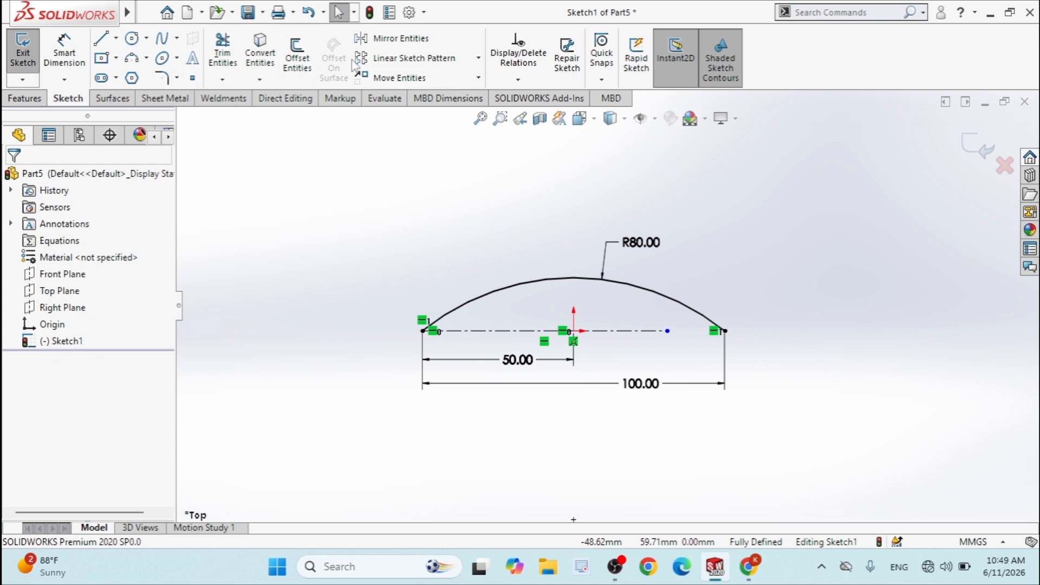
Mirror a copy of the arc about the horizontal centerline to close the lens-shaped profile, and exit the sketch
{"action": "left_click", "coordinate": [400, 38]}
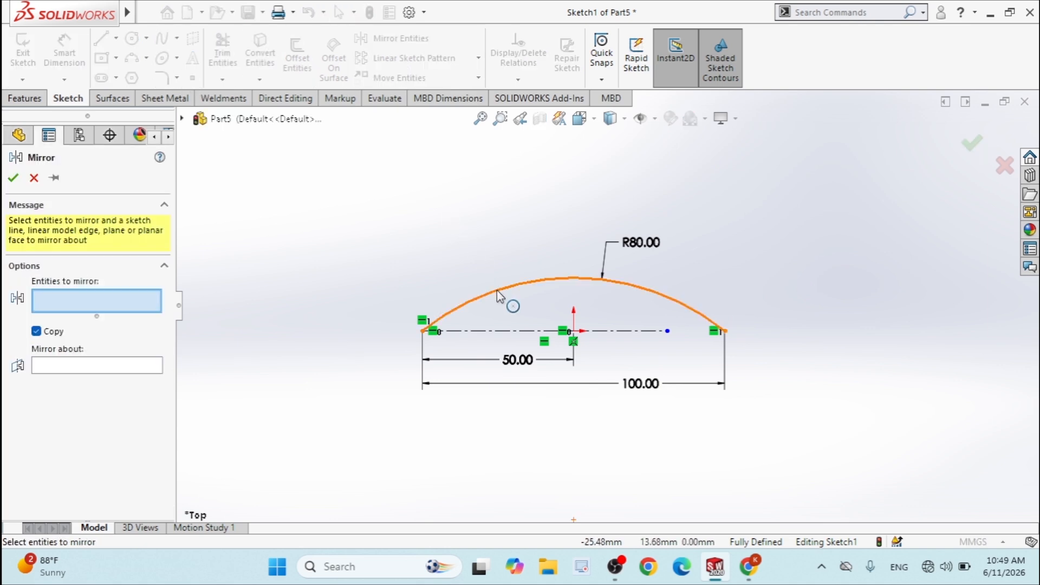
{"action": "left_click", "coordinate": [496, 290]}
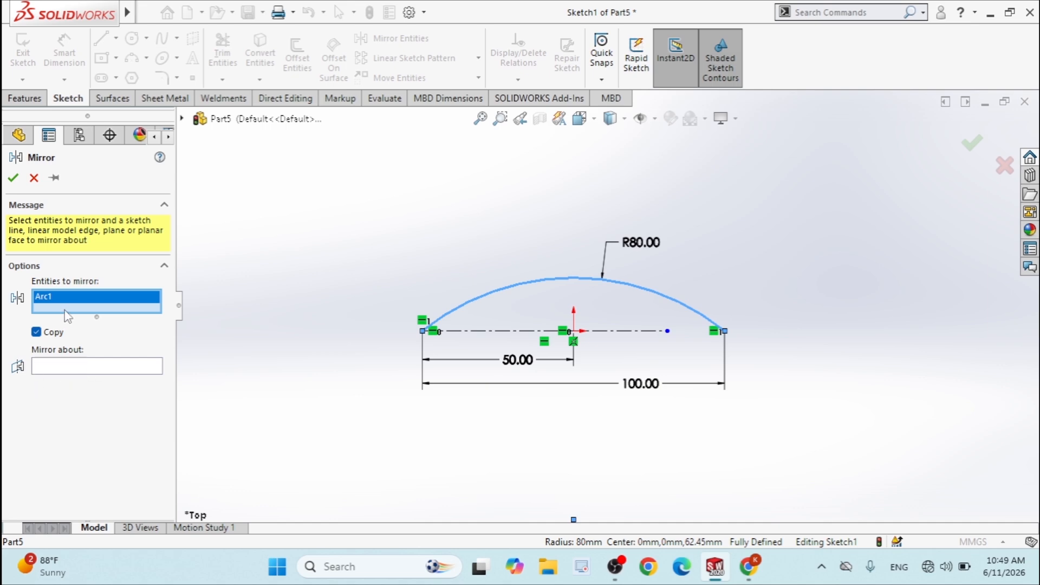
{"action": "left_click", "coordinate": [70, 368]}
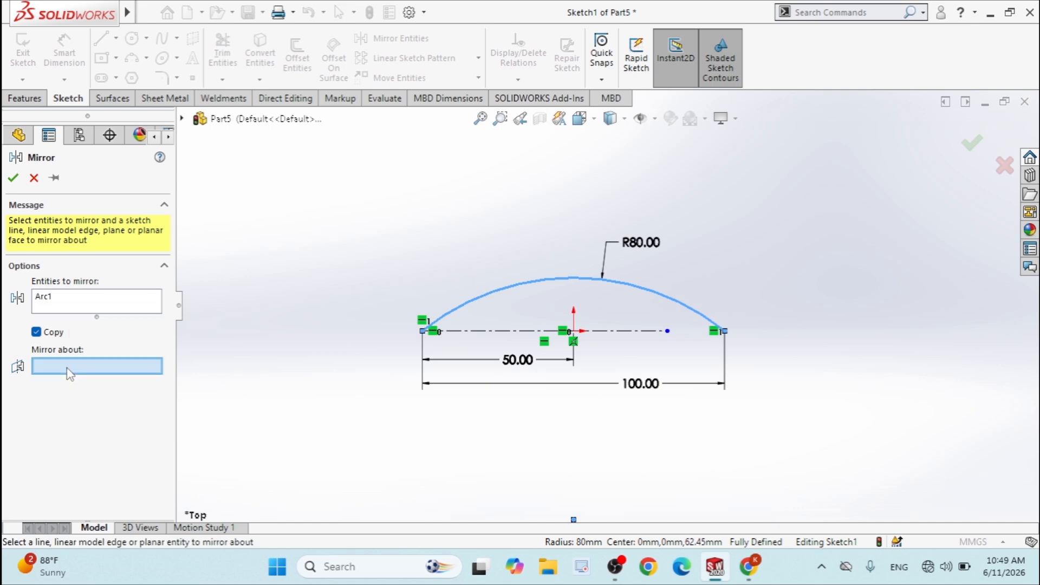
{"action": "left_click", "coordinate": [486, 332]}
{"action": "left_click", "coordinate": [13, 178]}
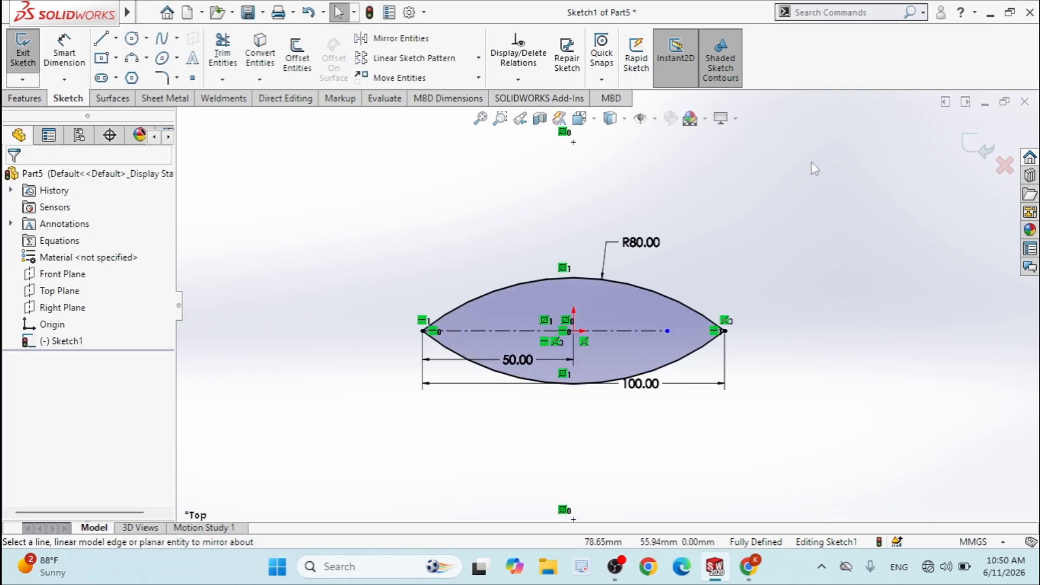
{"action": "left_click", "coordinate": [978, 156]}
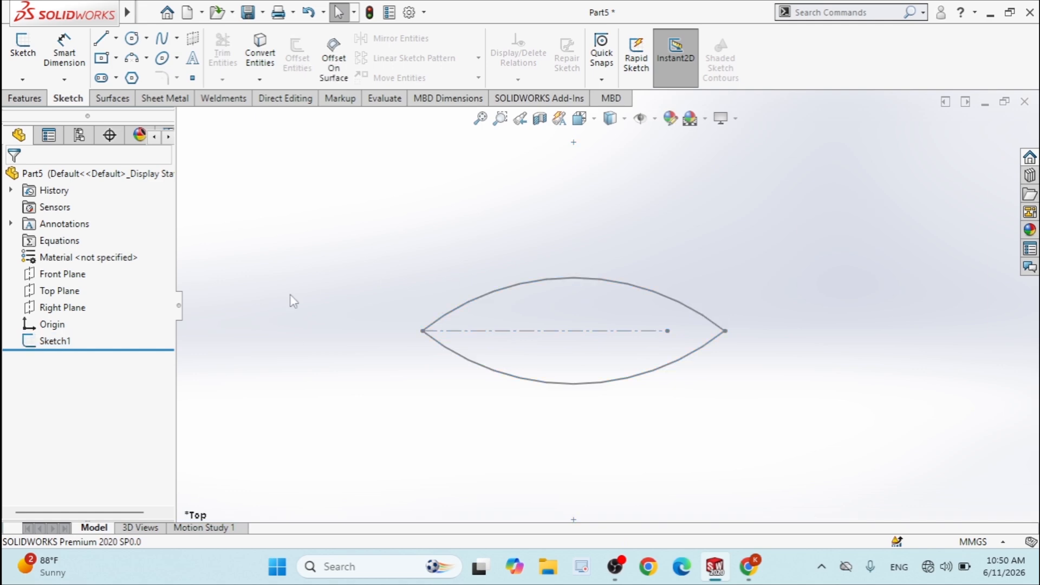
Start a sketch on the Front Plane and draw a downward-bulging three-point arc below the lens profile, about 63 mm wide with a radius of about 68 mm
{"action": "right_click", "coordinate": [71, 277]}
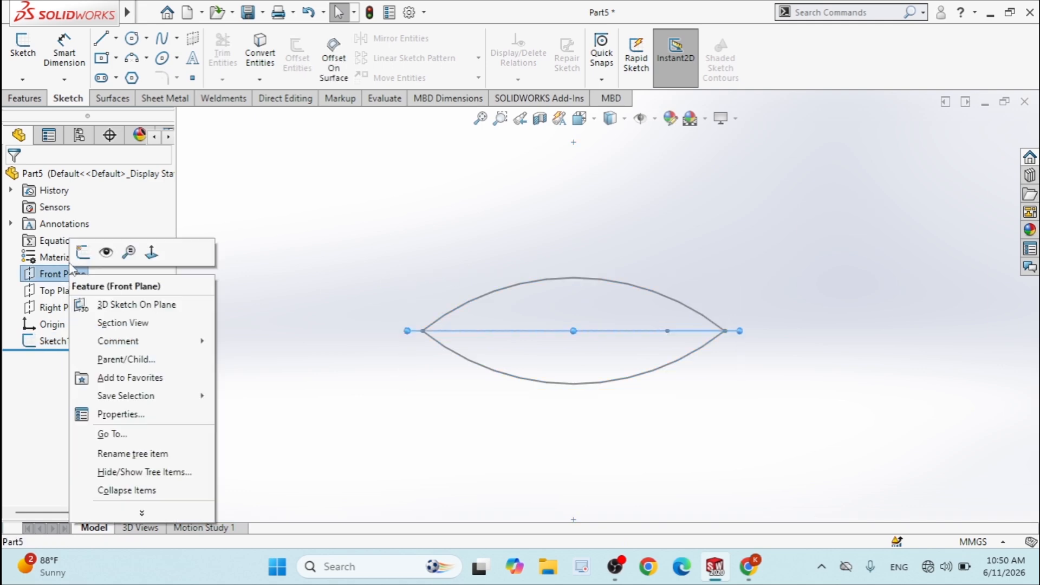
{"action": "left_click", "coordinate": [86, 251]}
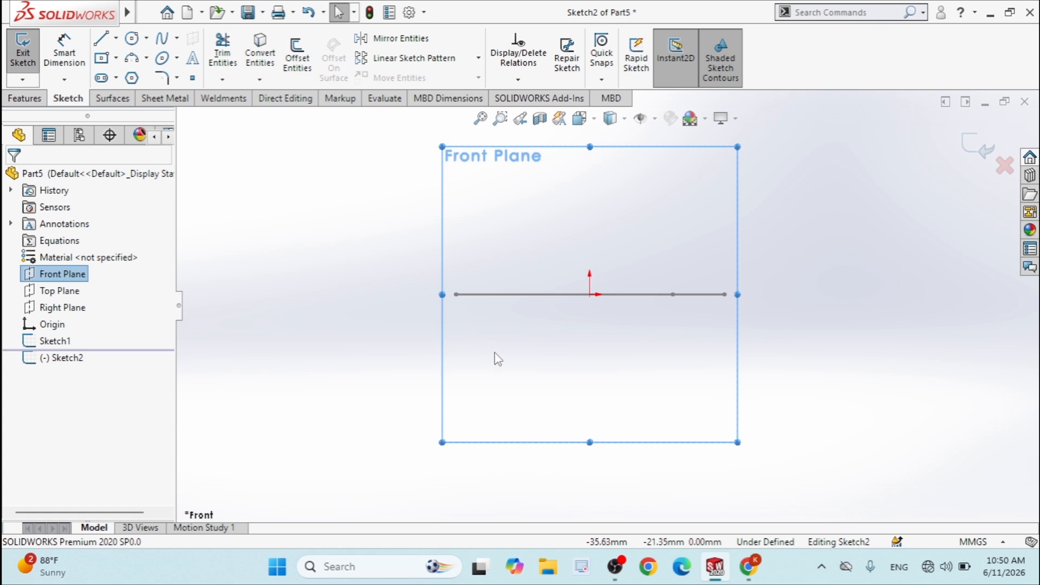
{"action": "left_click", "coordinate": [137, 59]}
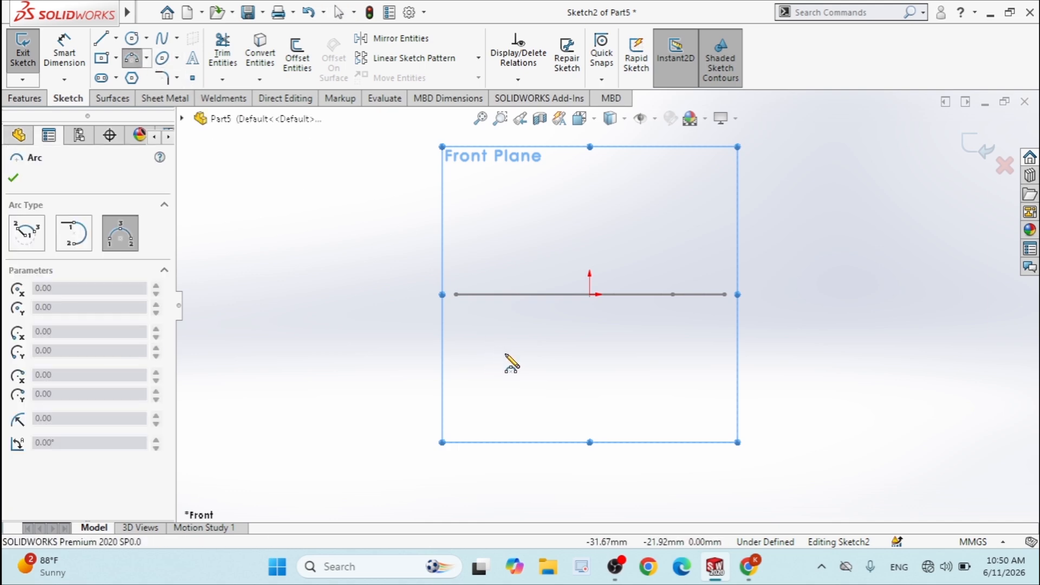
{"action": "left_click", "coordinate": [505, 354]}
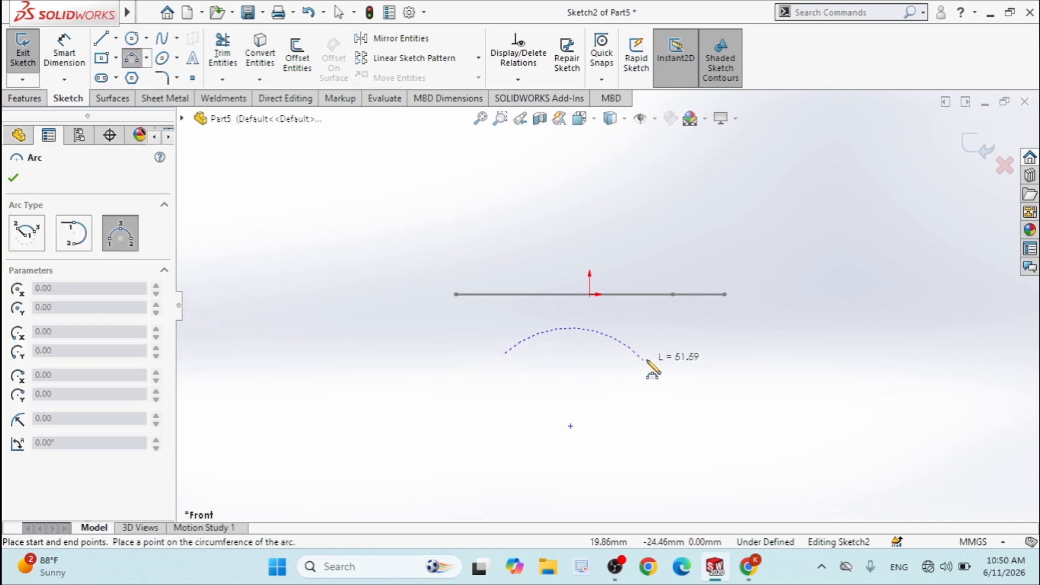
{"action": "left_click", "coordinate": [674, 354]}
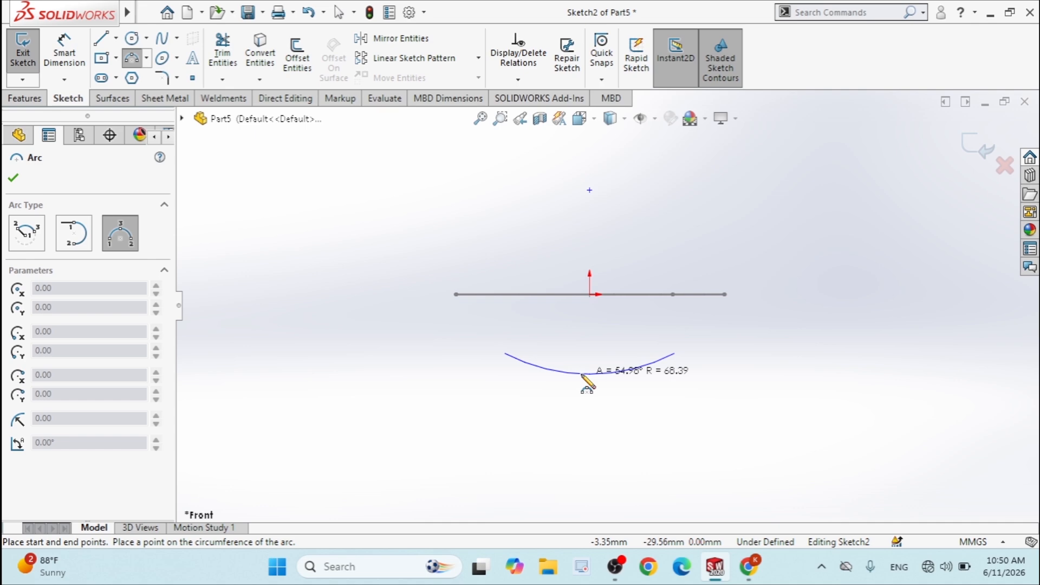
{"action": "left_click", "coordinate": [583, 374]}
{"action": "right_click", "coordinate": [564, 344]}
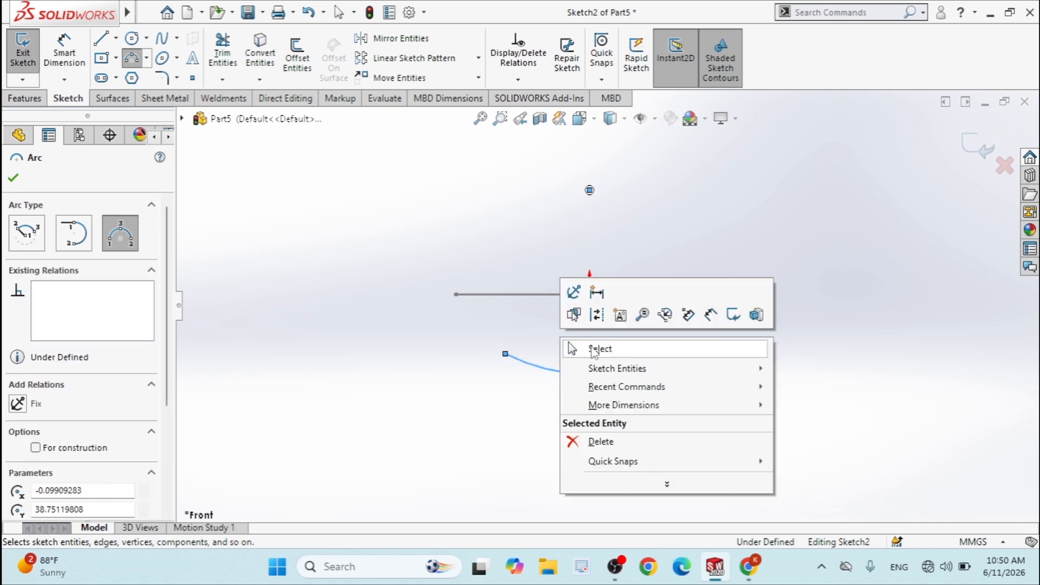
{"action": "left_click", "coordinate": [585, 343]}
{"action": "left_click", "coordinate": [724, 384]}
Dimension the vertical distance between the arc's left endpoint and the lens profile as 20 mm
{"action": "scroll", "coordinate": [724, 384], "scroll_direction": "down", "scroll_amount": 2}
{"action": "left_click", "coordinate": [72, 61]}
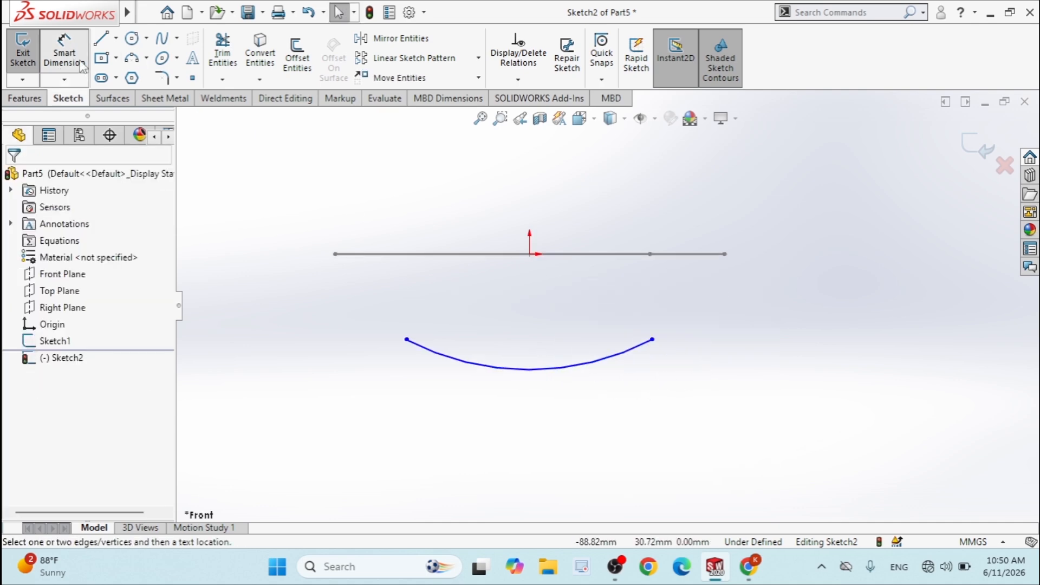
{"action": "left_click", "coordinate": [364, 293]}
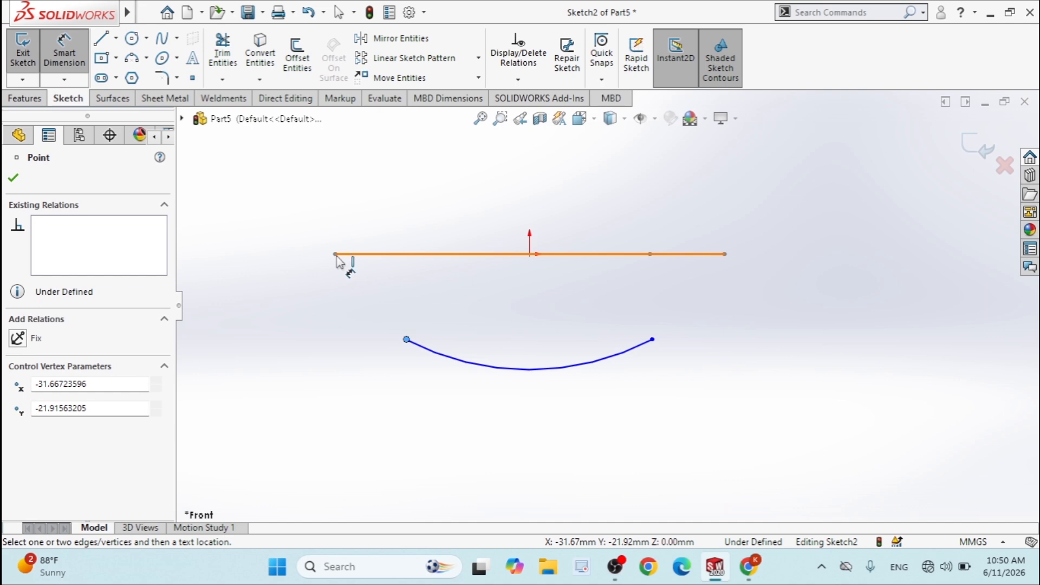
{"action": "left_click", "coordinate": [338, 260]}
{"action": "left_click", "coordinate": [300, 329]}
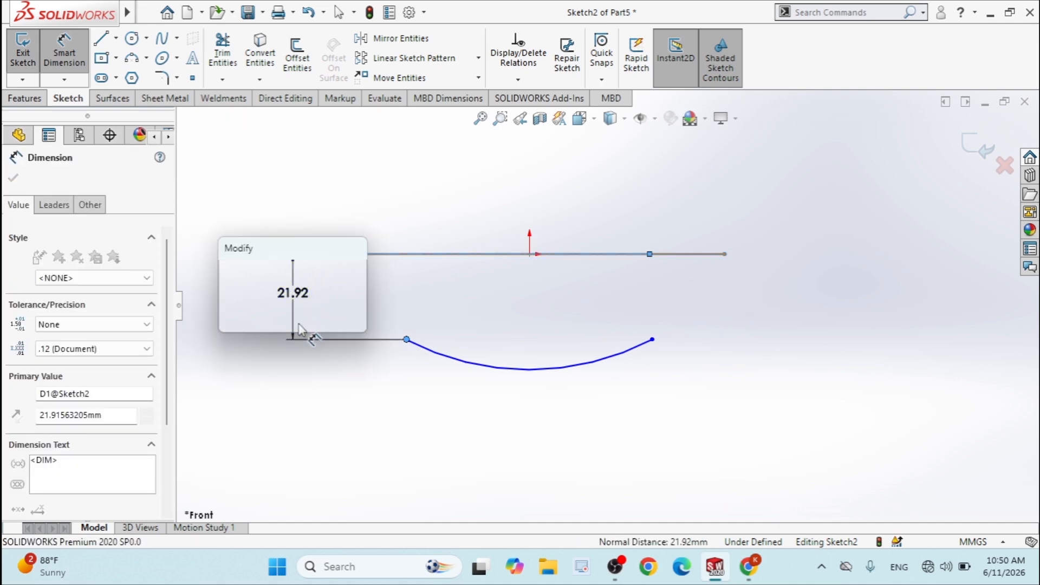
{"action": "type", "text": "20"}
{"action": "key", "text": "Return"}
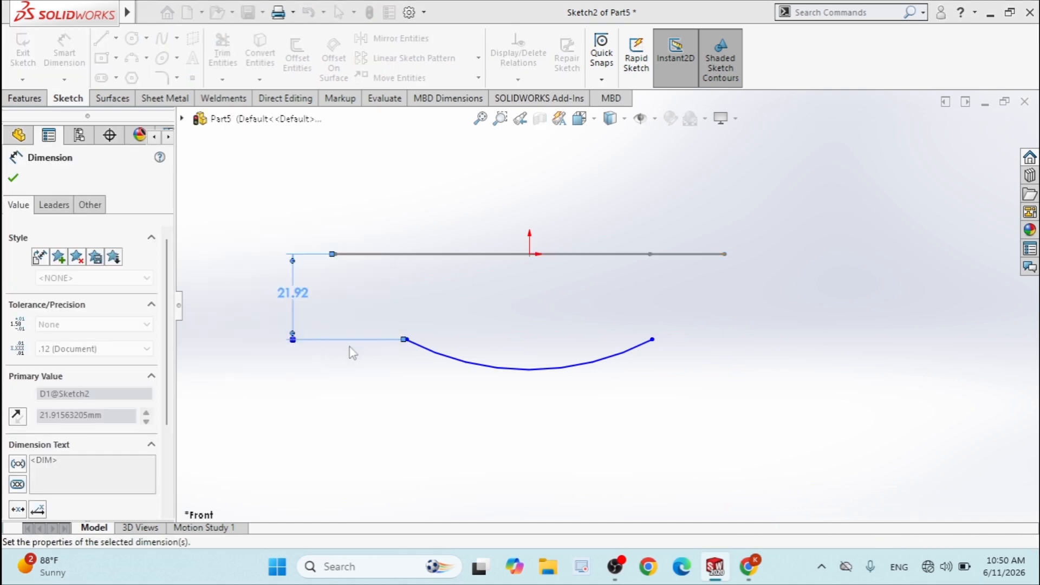
Dimension the arc's radius as 70 mm
{"action": "left_click", "coordinate": [512, 370]}
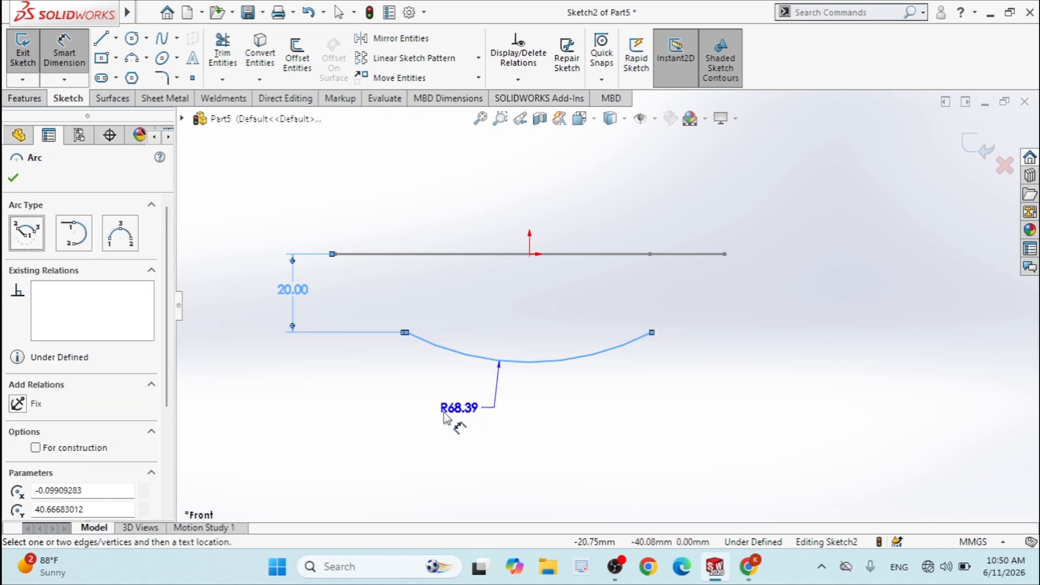
{"action": "left_click", "coordinate": [415, 475]}
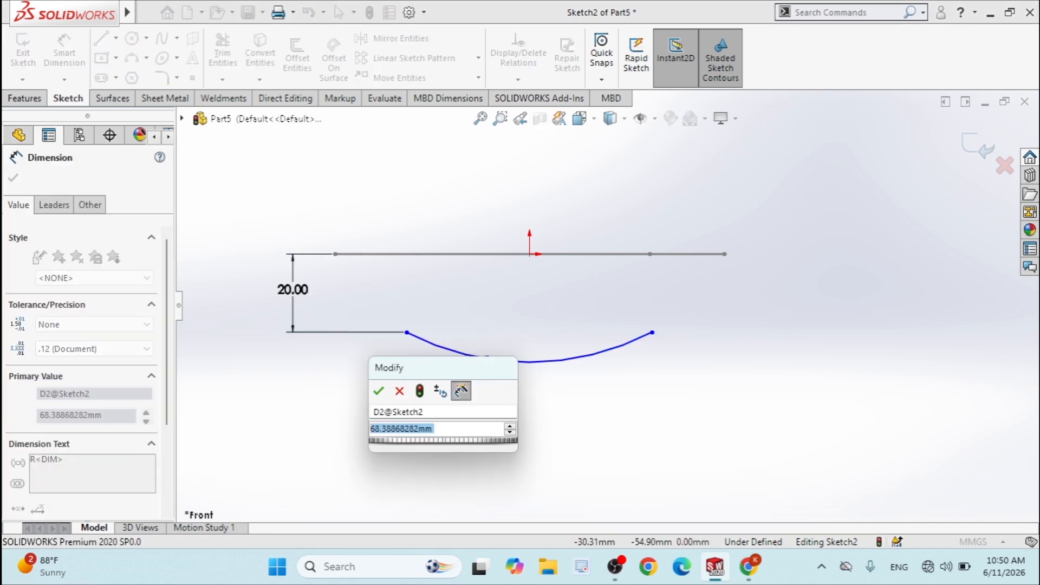
{"action": "type", "text": "70"}
{"action": "key", "text": "Return"}
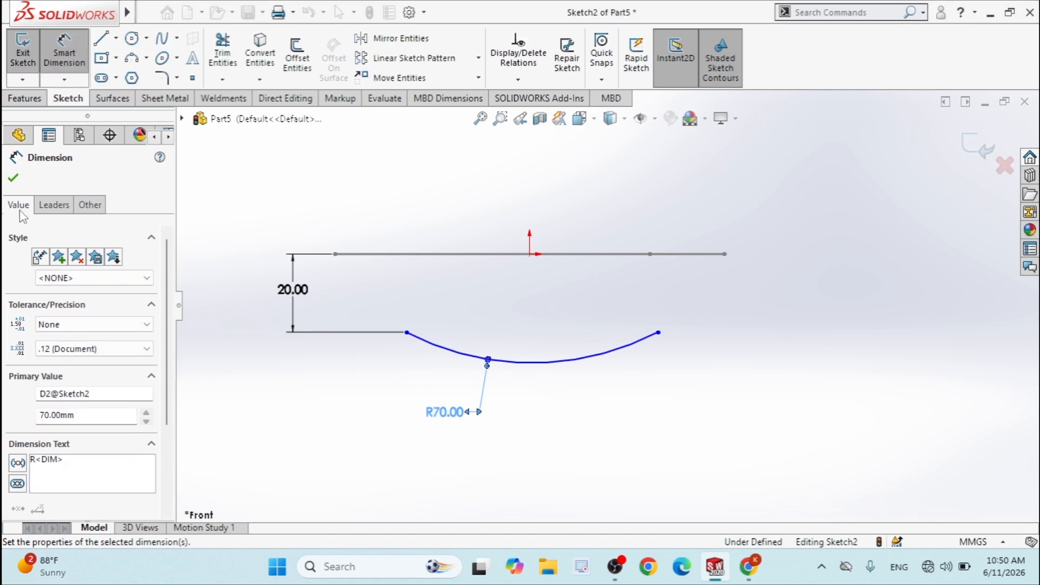
{"action": "left_click", "coordinate": [12, 181]}
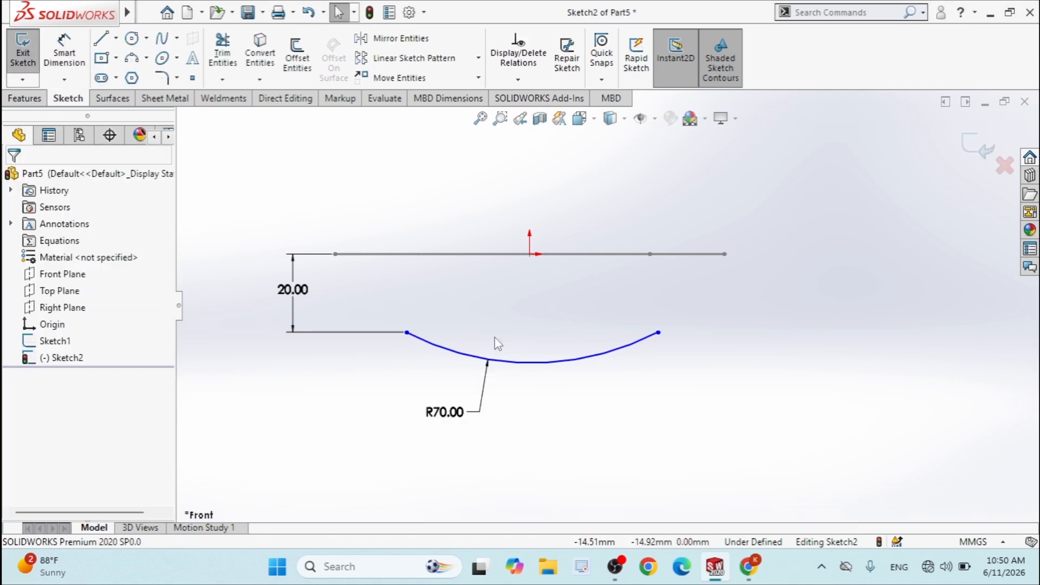
{"action": "left_click", "coordinate": [532, 364]}
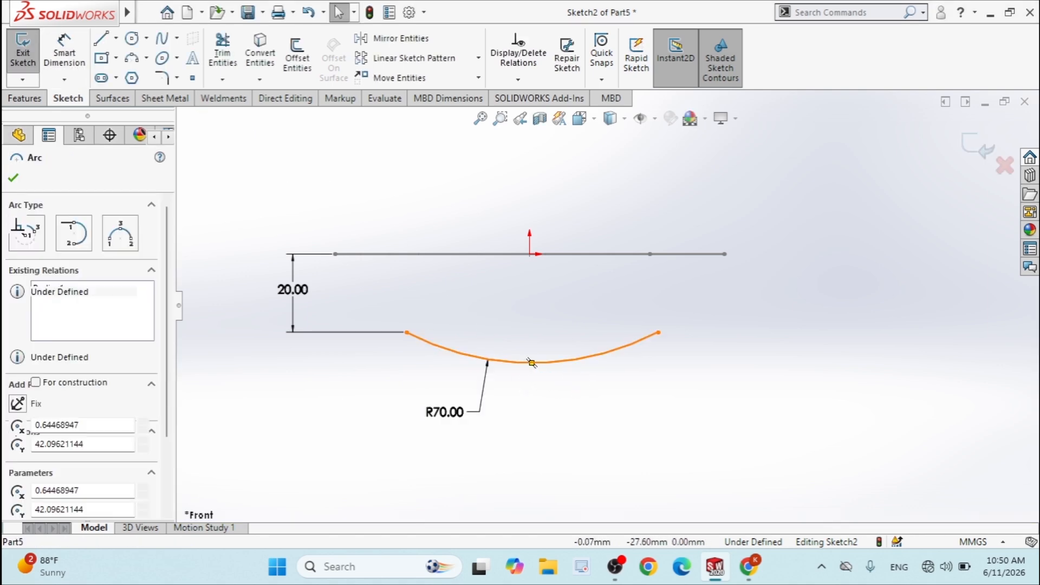
{"action": "left_click", "coordinate": [531, 256], "text": "ctrl"}
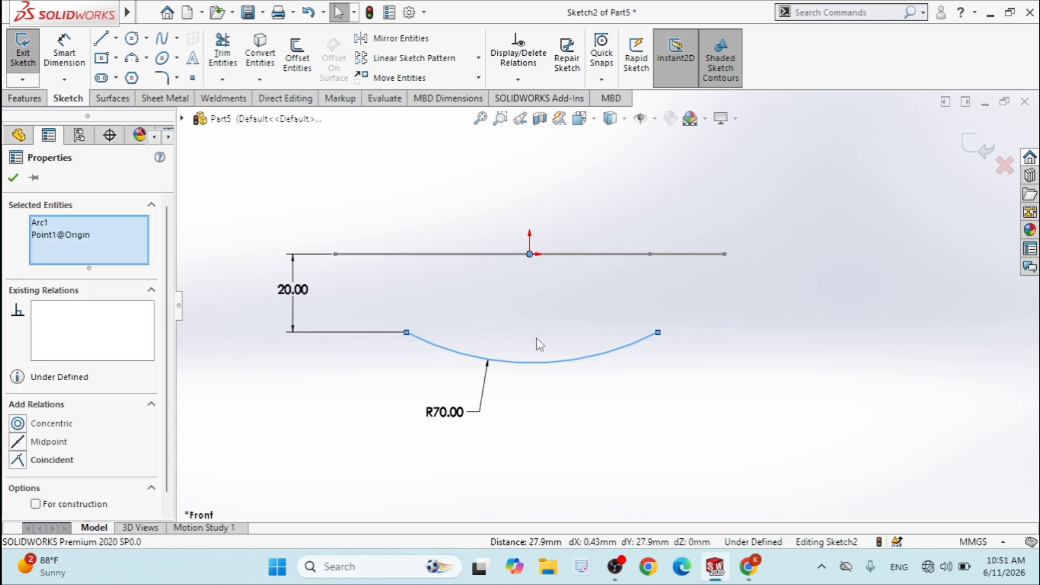
{"action": "left_click", "coordinate": [525, 447]}
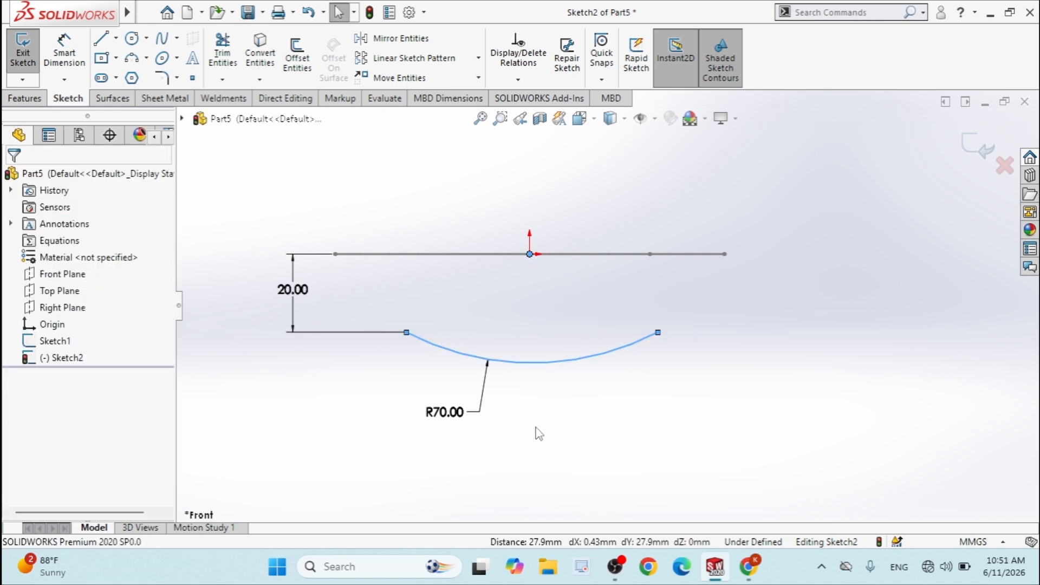
Add a Vertical relation between the arc's midpoint and the origin
{"action": "left_click", "coordinate": [533, 366]}
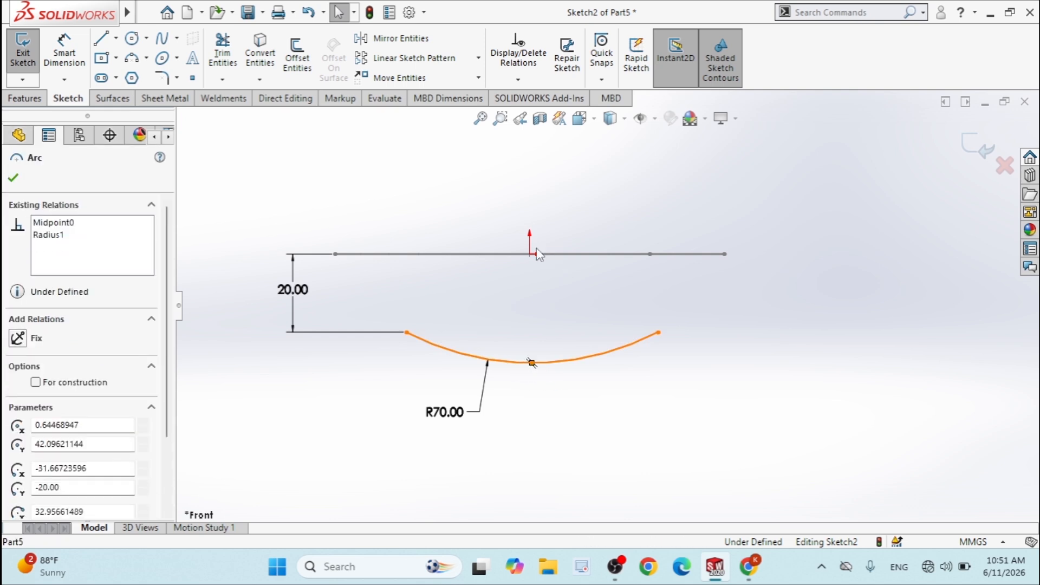
{"action": "left_click", "coordinate": [530, 255], "text": "ctrl"}
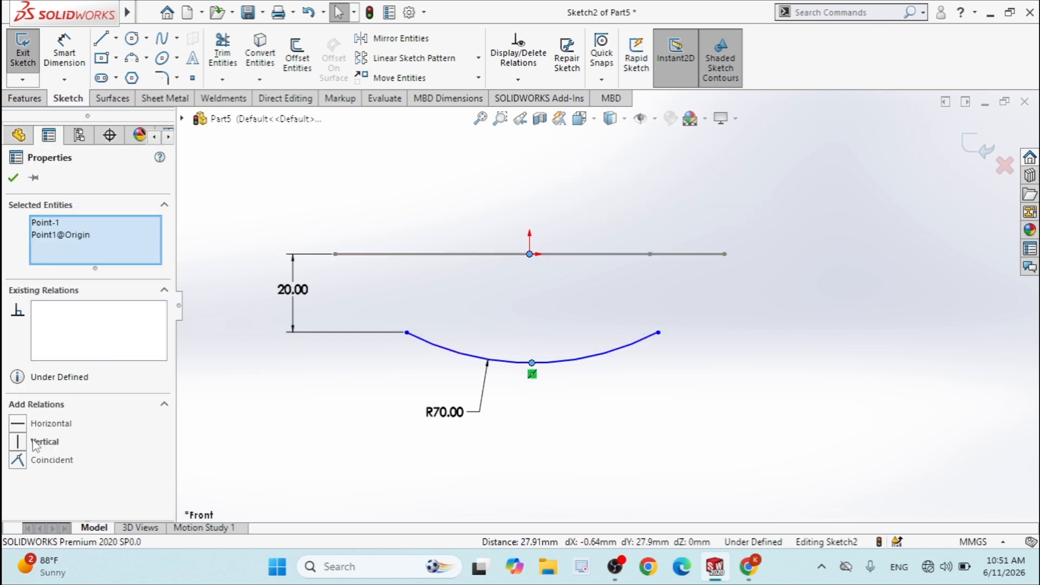
{"action": "left_click", "coordinate": [19, 442]}
{"action": "left_click", "coordinate": [13, 178]}
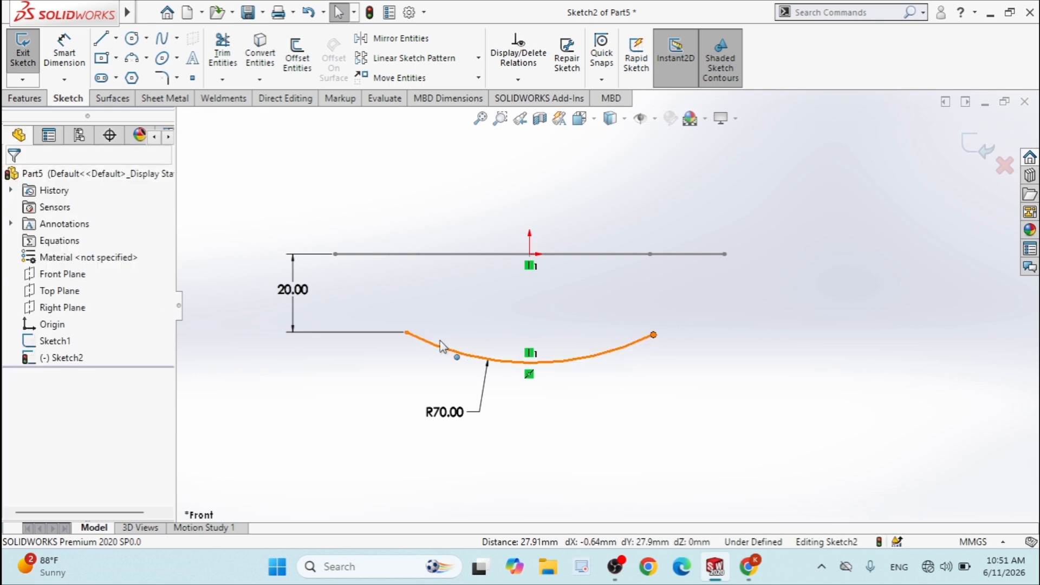
Add a Horizontal relation between the two endpoints of the Front Plane arc
{"action": "left_click", "coordinate": [407, 333], "text": "ctrl"}
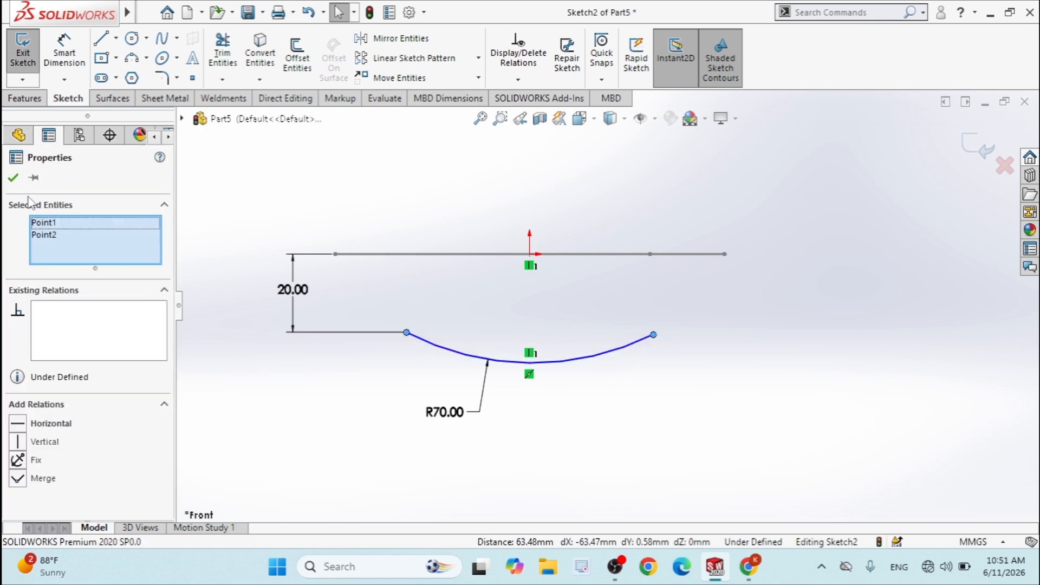
{"action": "left_click", "coordinate": [18, 424]}
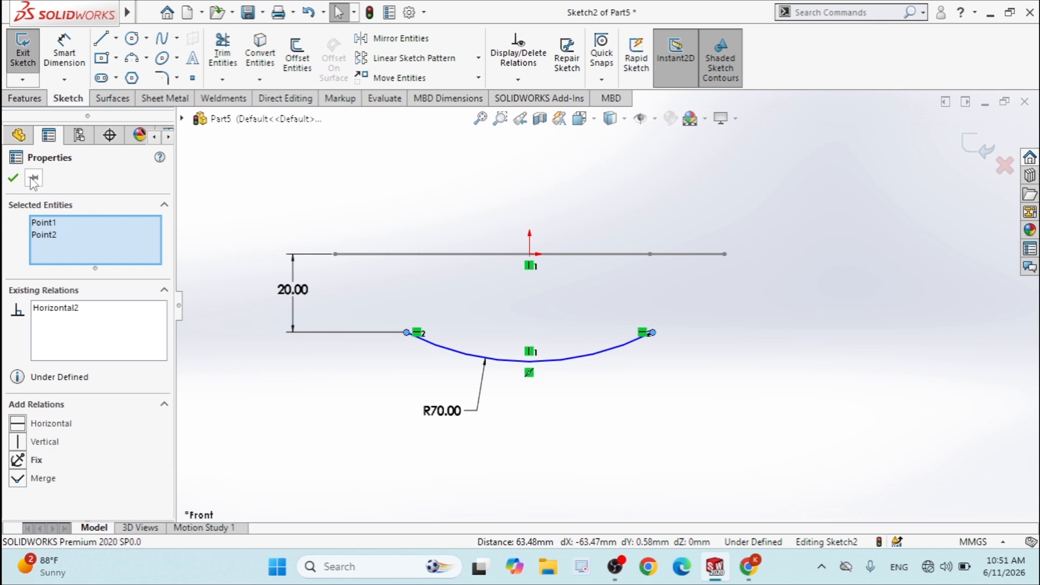
{"action": "left_click", "coordinate": [14, 179]}
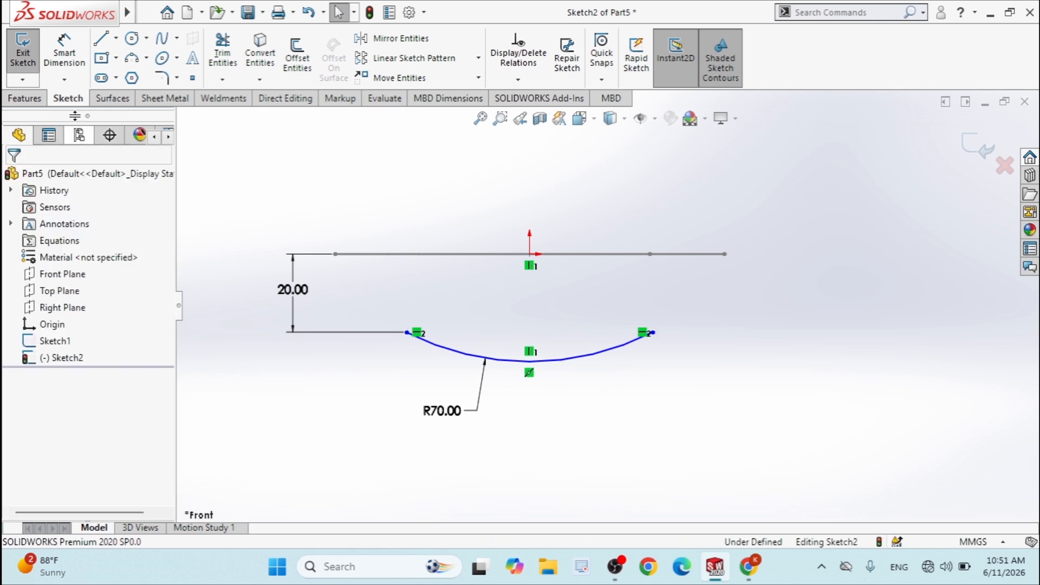
Dimension the horizontal distance between the arc's endpoints as 65 mm and exit the sketch
{"action": "left_click", "coordinate": [64, 52]}
{"action": "left_click", "coordinate": [407, 332]}
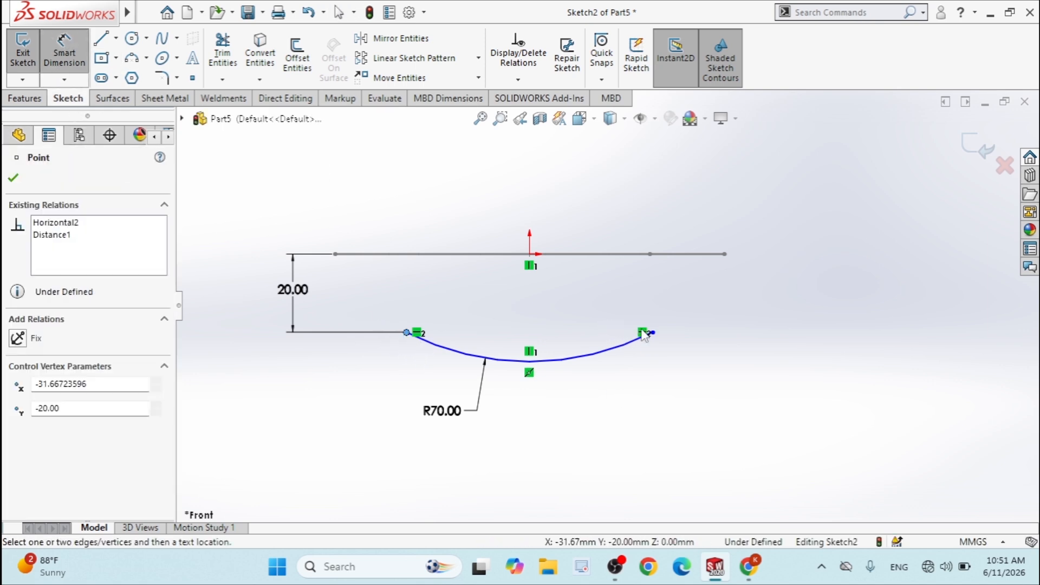
{"action": "left_click", "coordinate": [653, 334]}
{"action": "left_click", "coordinate": [550, 288]}
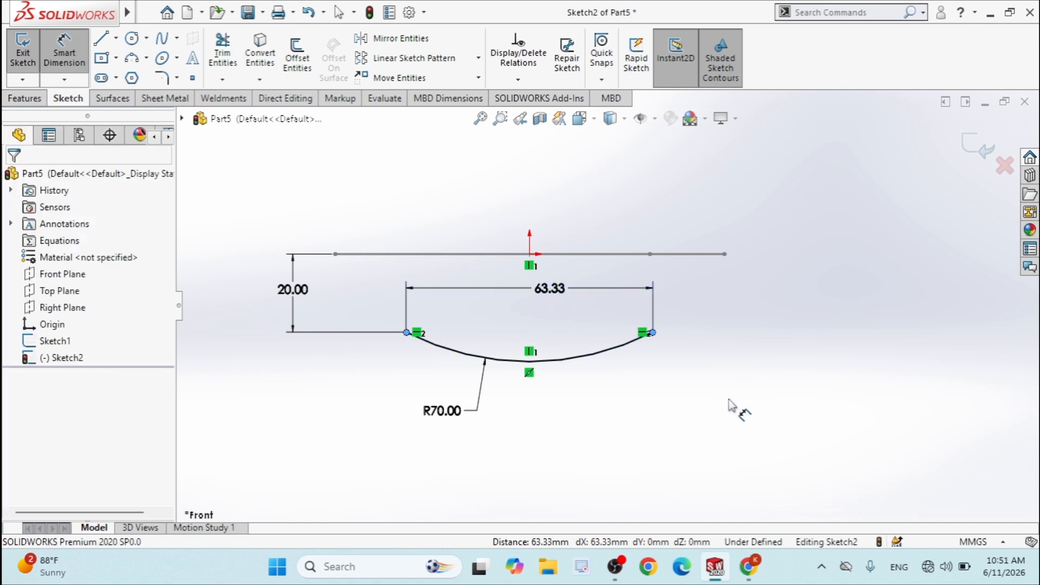
{"action": "type", "text": "65"}
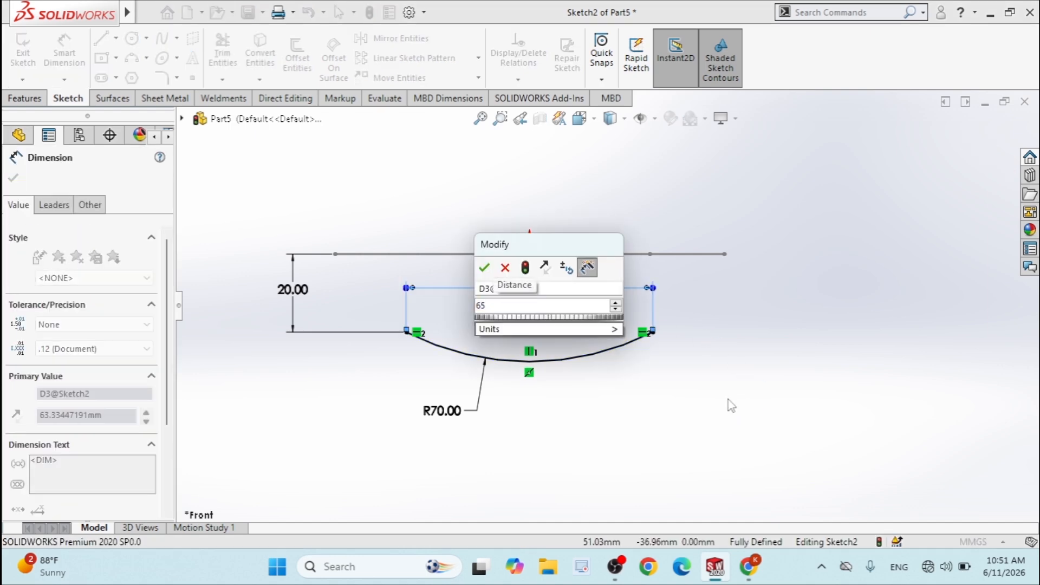
{"action": "key", "text": "Return"}
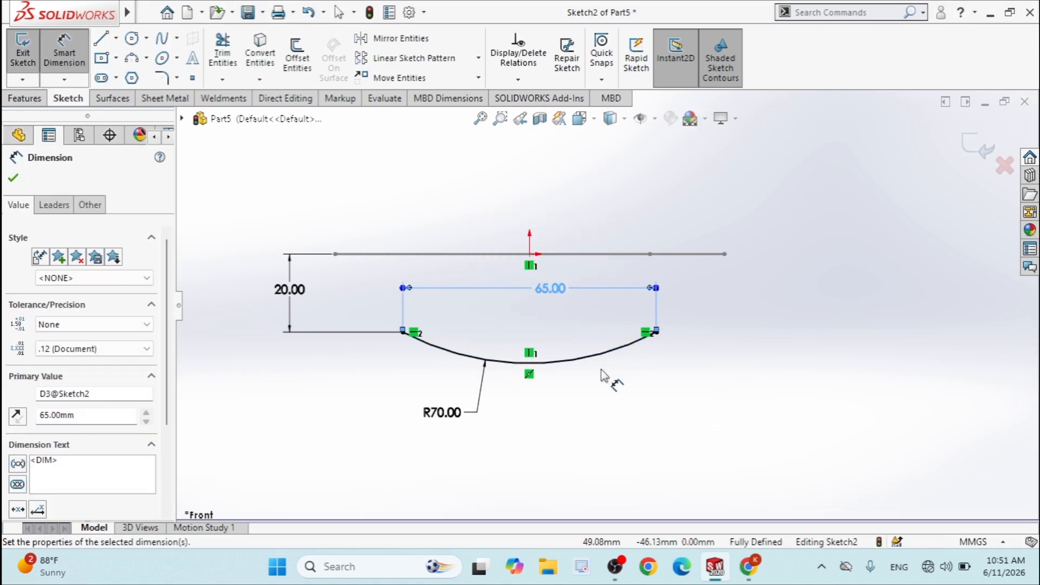
{"action": "left_click", "coordinate": [605, 375]}
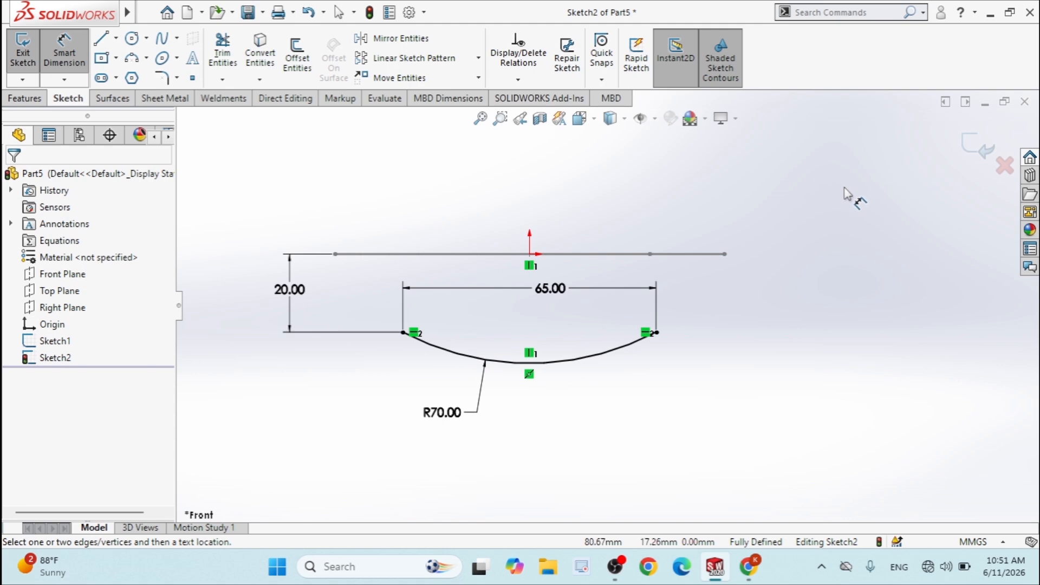
{"action": "left_click", "coordinate": [980, 158]}
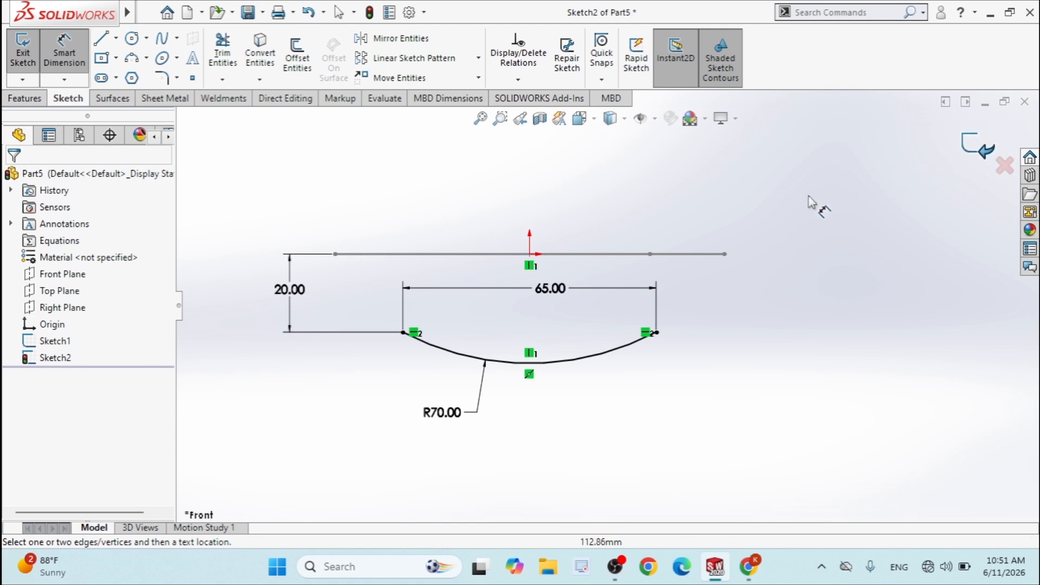
Create a filled surface using the closed lens profile as a Contact patch boundary and the lower arc sketch as the constraint curve
{"action": "mouse_move", "coordinate": [808, 195]}
{"action": "middle_mouse_down"}
{"action": "mouse_move", "coordinate": [795, 212]}
{"action": "mouse_move", "coordinate": [725, 211]}
{"action": "mouse_move", "coordinate": [710, 257]}
{"action": "middle_mouse_up"}
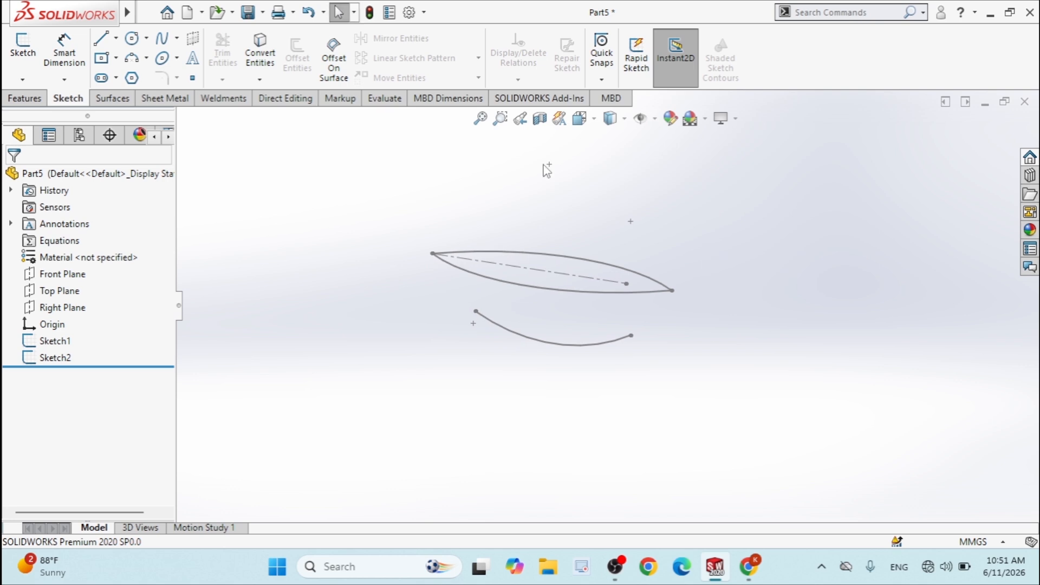
{"action": "left_click", "coordinate": [119, 99]}
{"action": "left_click", "coordinate": [187, 54]}
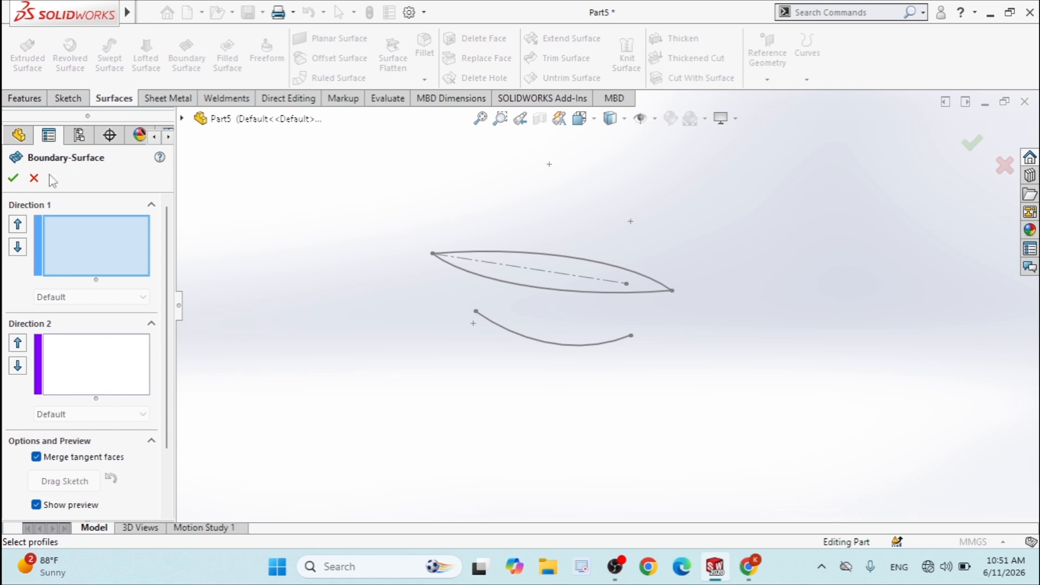
{"action": "left_click", "coordinate": [34, 178]}
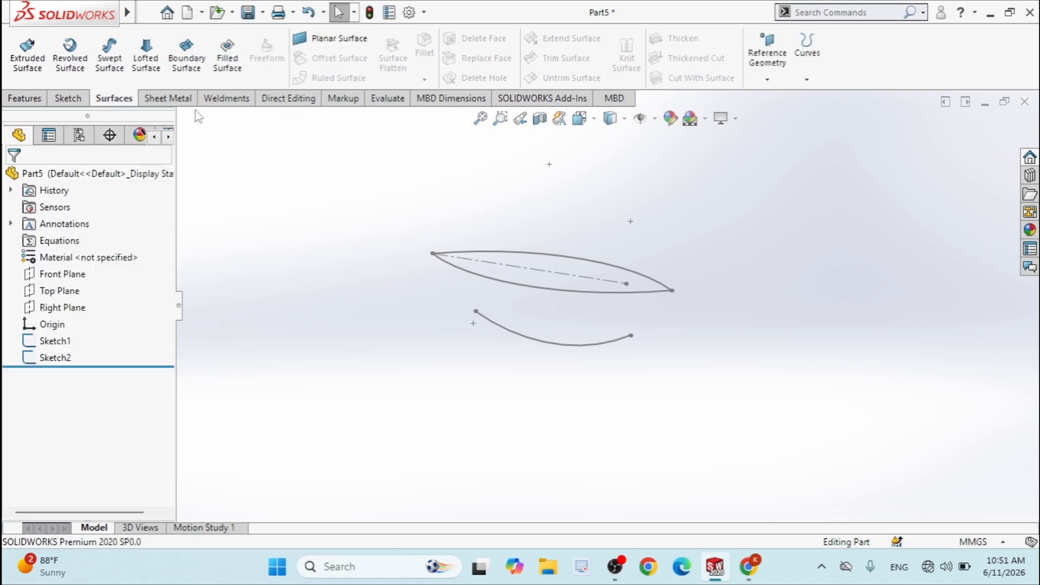
{"action": "left_click", "coordinate": [225, 70]}
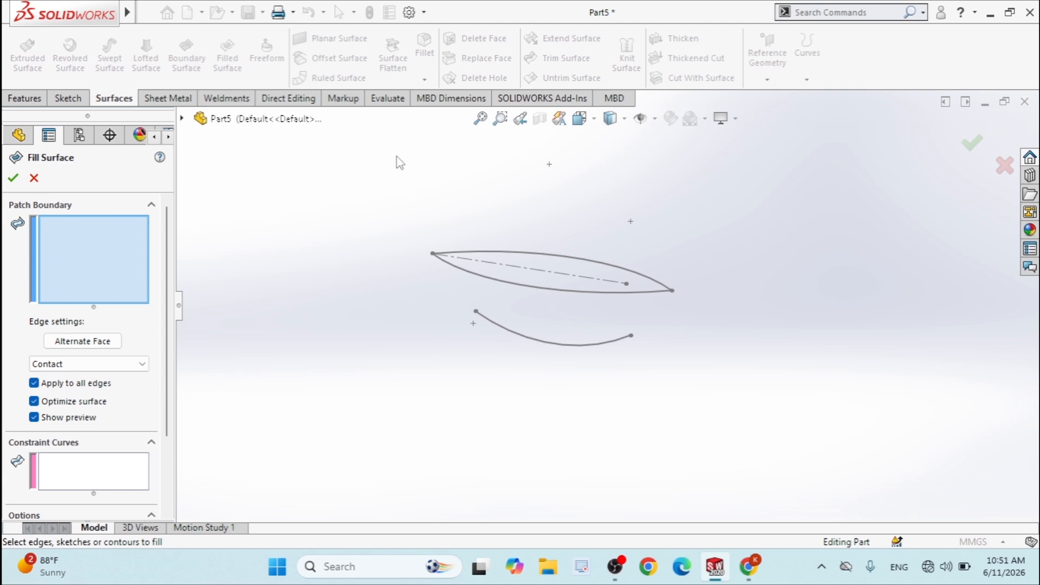
{"action": "left_click", "coordinate": [467, 272]}
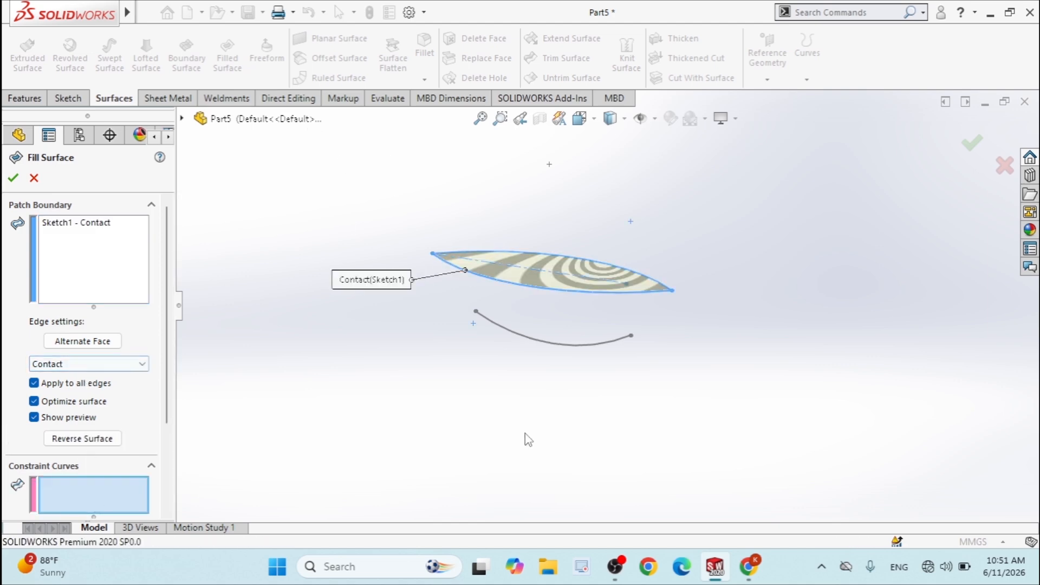
{"action": "left_click", "coordinate": [510, 332]}
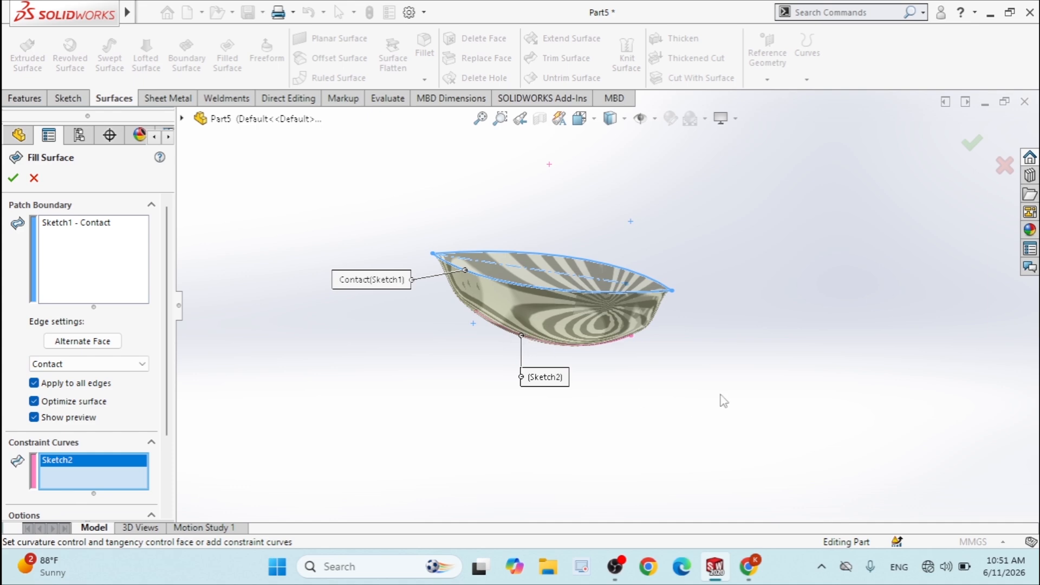
{"action": "mouse_move", "coordinate": [724, 401]}
{"action": "middle_mouse_down"}
{"action": "mouse_move", "coordinate": [748, 325]}
{"action": "mouse_move", "coordinate": [780, 311]}
{"action": "mouse_move", "coordinate": [680, 353]}
{"action": "mouse_move", "coordinate": [695, 316]}
{"action": "mouse_move", "coordinate": [702, 348]}
{"action": "middle_mouse_up"}
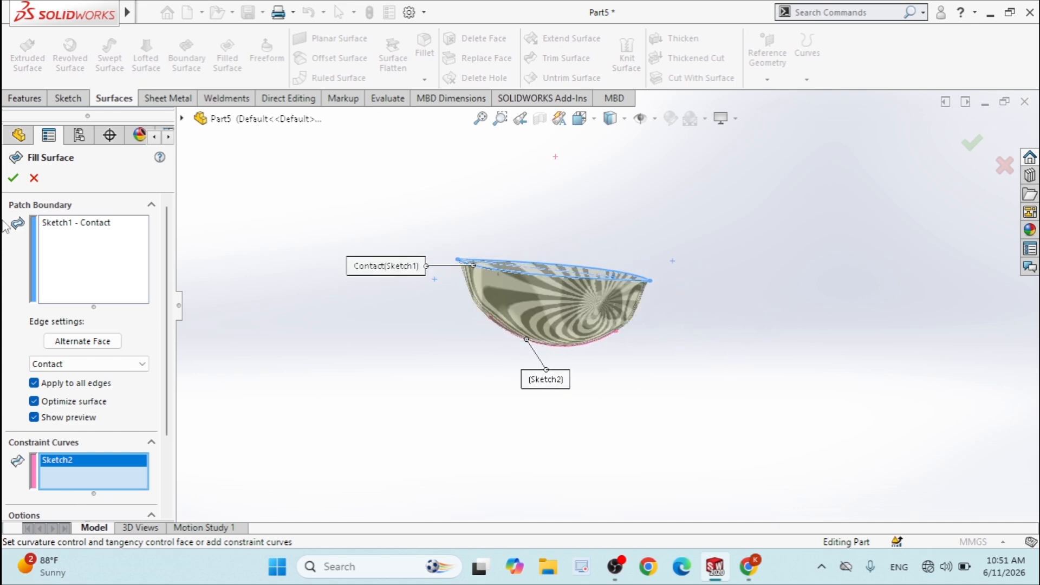
{"action": "left_click", "coordinate": [13, 179]}
{"action": "mouse_move", "coordinate": [365, 216]}
{"action": "middle_mouse_down"}
{"action": "mouse_move", "coordinate": [381, 257]}
{"action": "mouse_move", "coordinate": [369, 244]}
{"action": "mouse_move", "coordinate": [481, 226]}
{"action": "mouse_move", "coordinate": [446, 229]}
{"action": "mouse_move", "coordinate": [378, 212]}
{"action": "mouse_move", "coordinate": [364, 234]}
{"action": "mouse_move", "coordinate": [381, 224]}
{"action": "middle_mouse_up"}
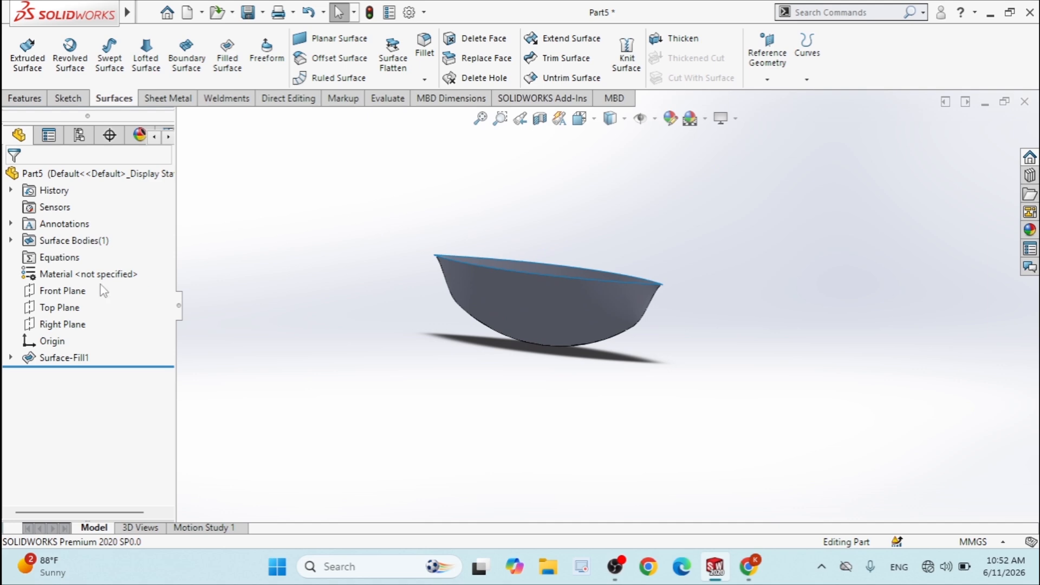
Start a Front Plane sketch and draw a shallow three-point arc, about 355 mm radius, from the rim's right end past the hull's left edge
{"action": "right_click", "coordinate": [55, 293]}
{"action": "left_click", "coordinate": [71, 268]}
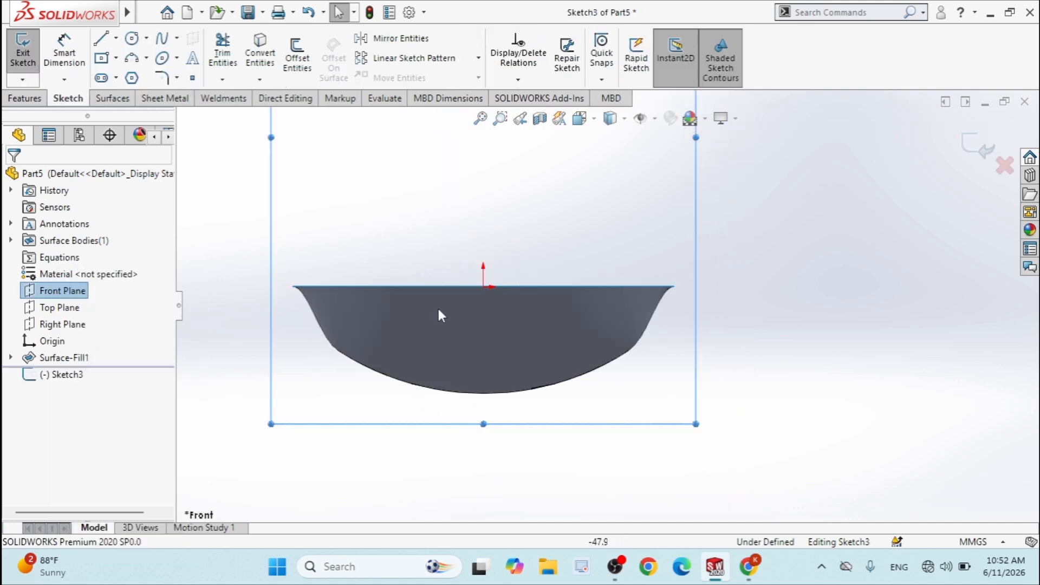
{"action": "scroll", "coordinate": [607, 307], "scroll_direction": "up", "scroll_amount": 1}
{"action": "left_click", "coordinate": [202, 186]}
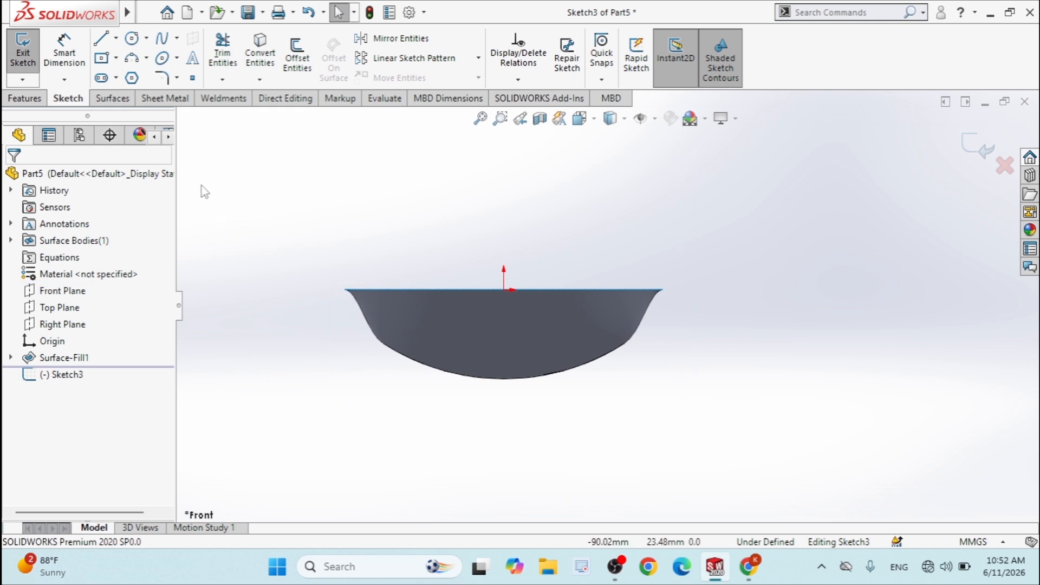
{"action": "left_click", "coordinate": [133, 59]}
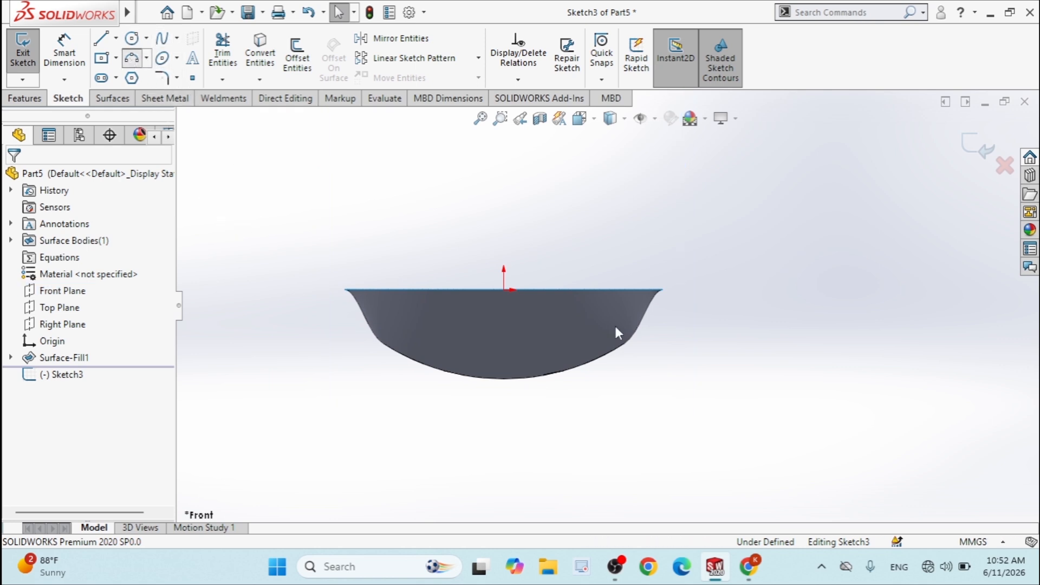
{"action": "left_click", "coordinate": [662, 290]}
{"action": "left_click", "coordinate": [325, 304]}
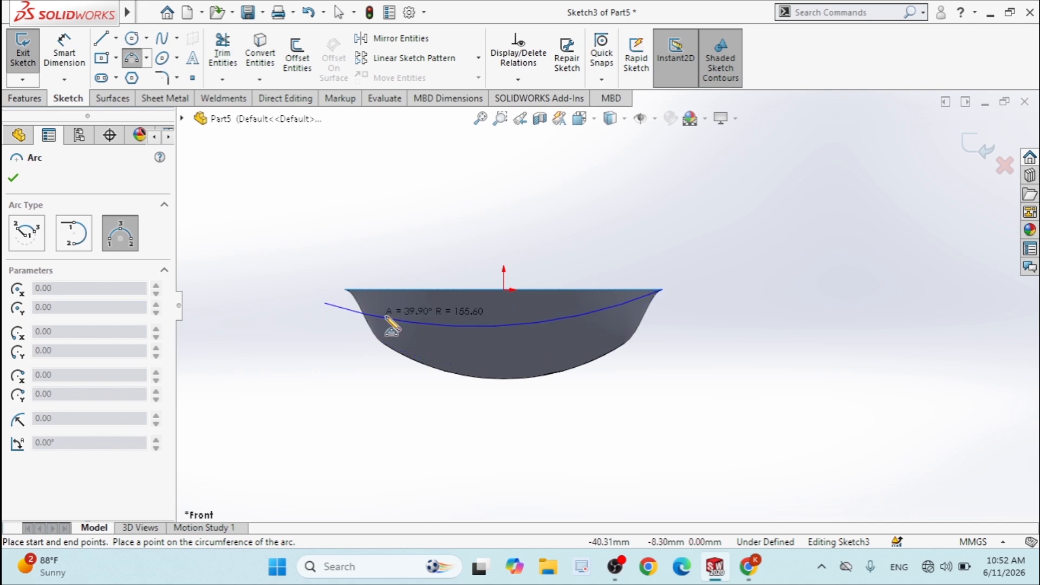
{"action": "left_click", "coordinate": [444, 312]}
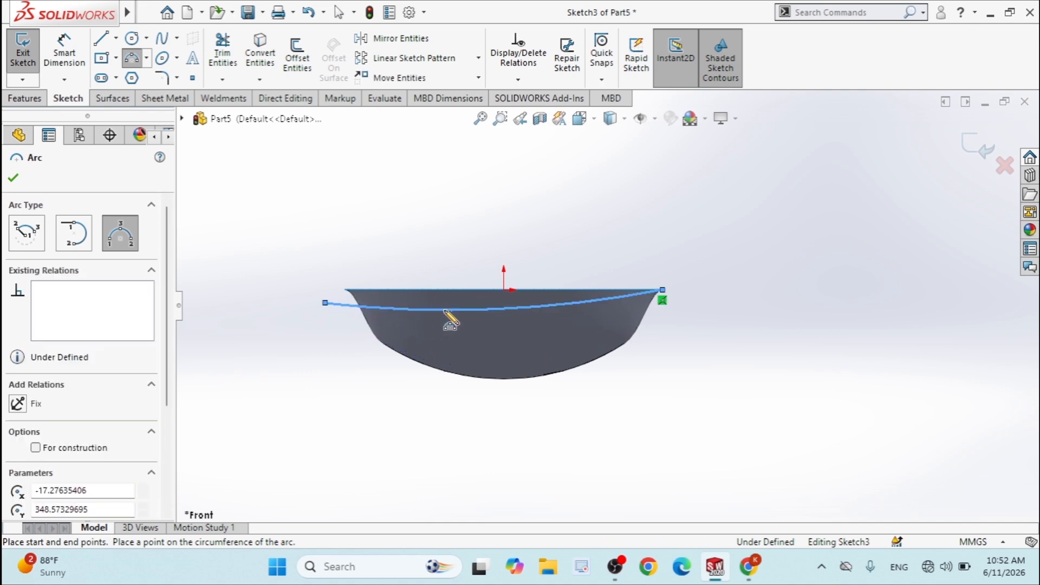
{"action": "left_click", "coordinate": [14, 178]}
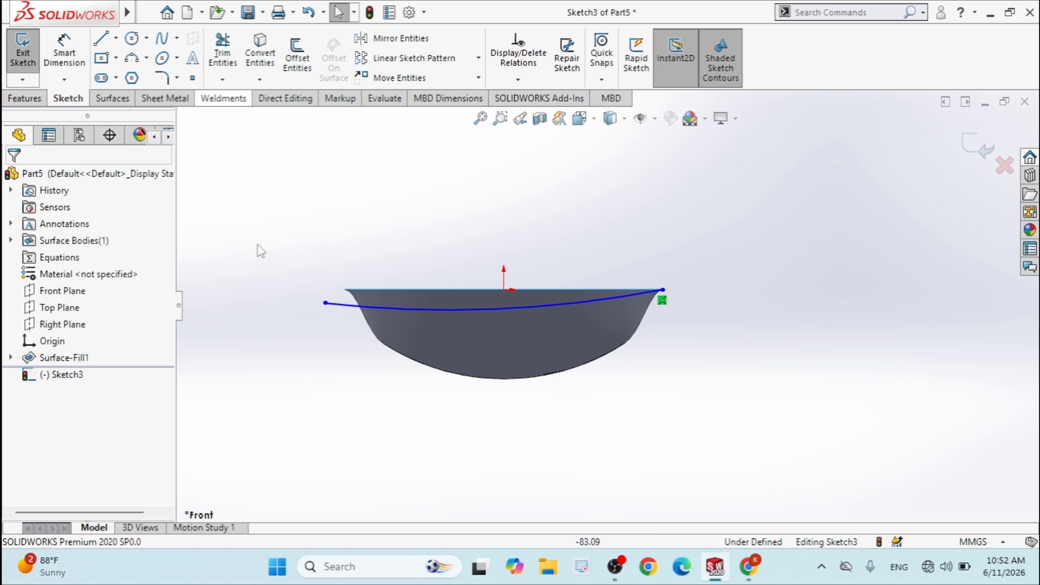
Copy the shallow arc downward with Copy Entities, placing the duplicate across the lower half of the hull
{"action": "left_click", "coordinate": [391, 307]}
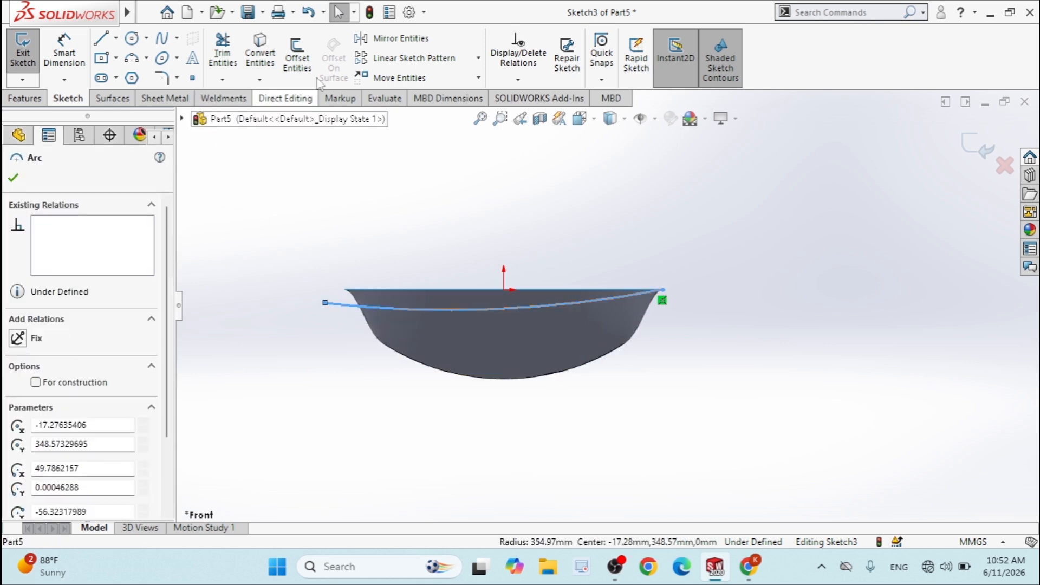
{"action": "left_click", "coordinate": [479, 77]}
{"action": "left_click", "coordinate": [404, 116]}
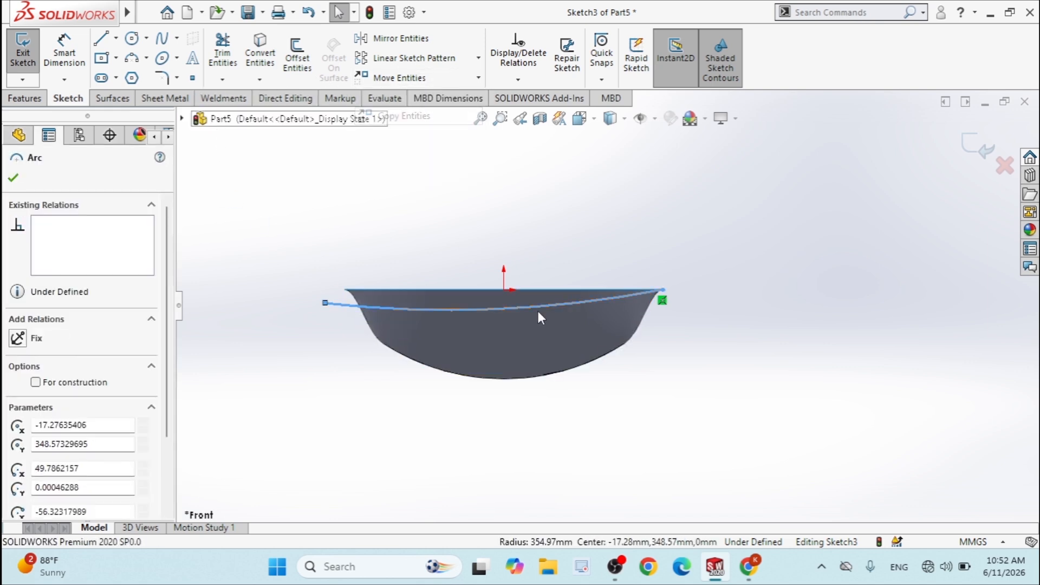
{"action": "left_click", "coordinate": [499, 325]}
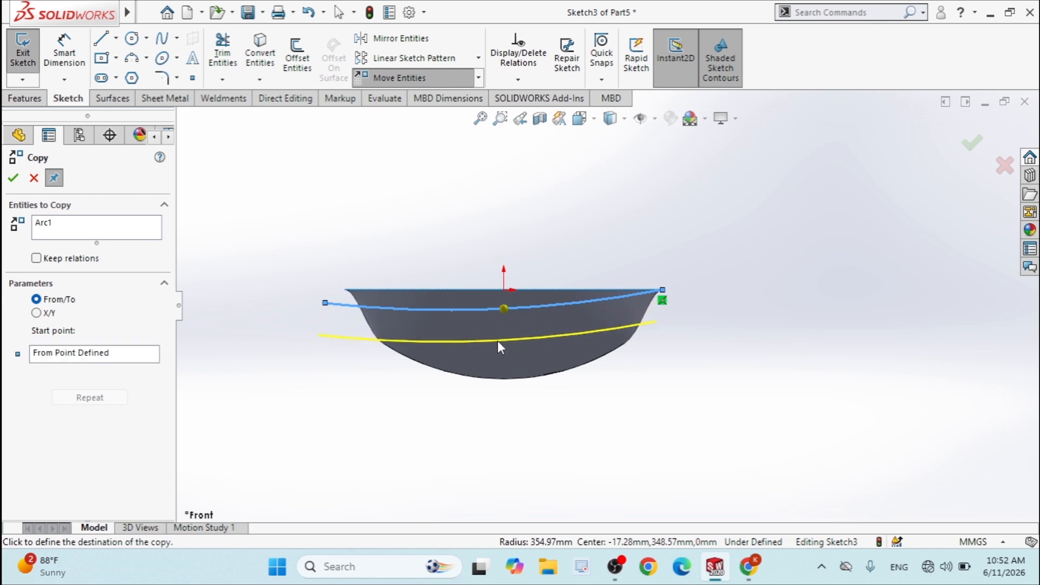
{"action": "left_click", "coordinate": [498, 343]}
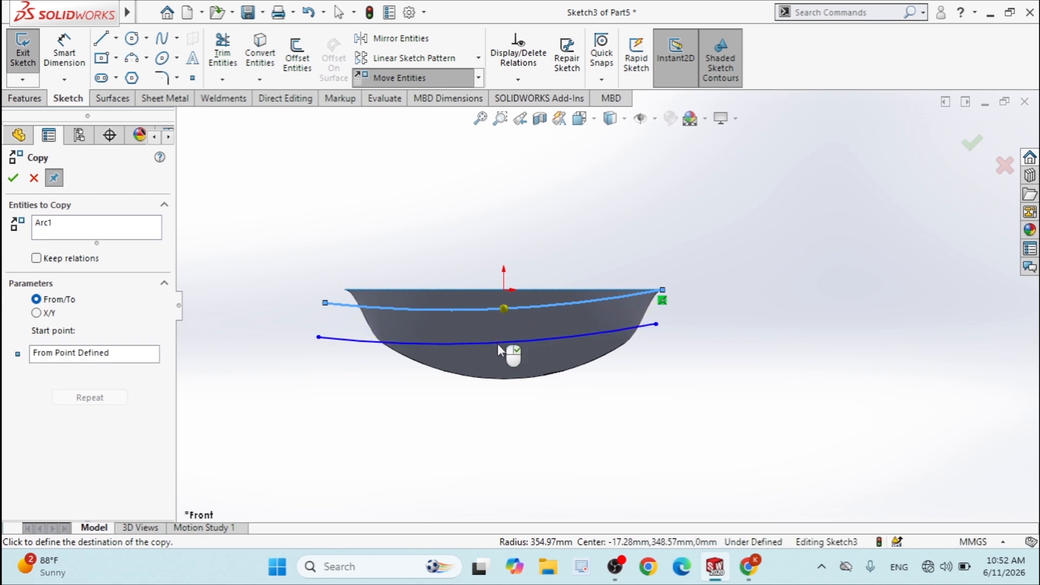
{"action": "key", "text": "Escape"}
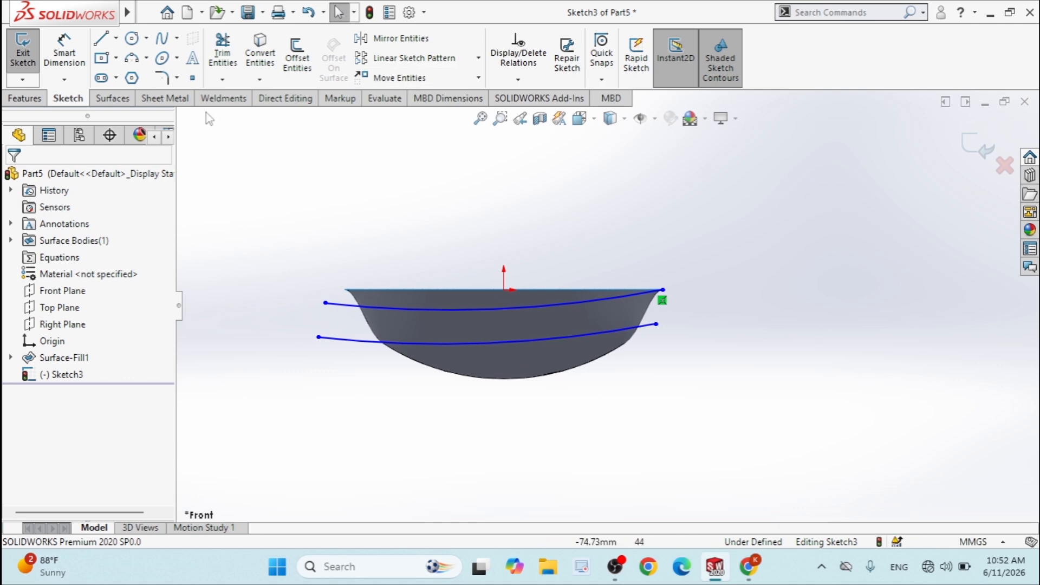
Dimension the vertical distance between the upper arc's left endpoint and the hull rim's left end as 5 mm, and exit the sketch
{"action": "left_click", "coordinate": [325, 303]}
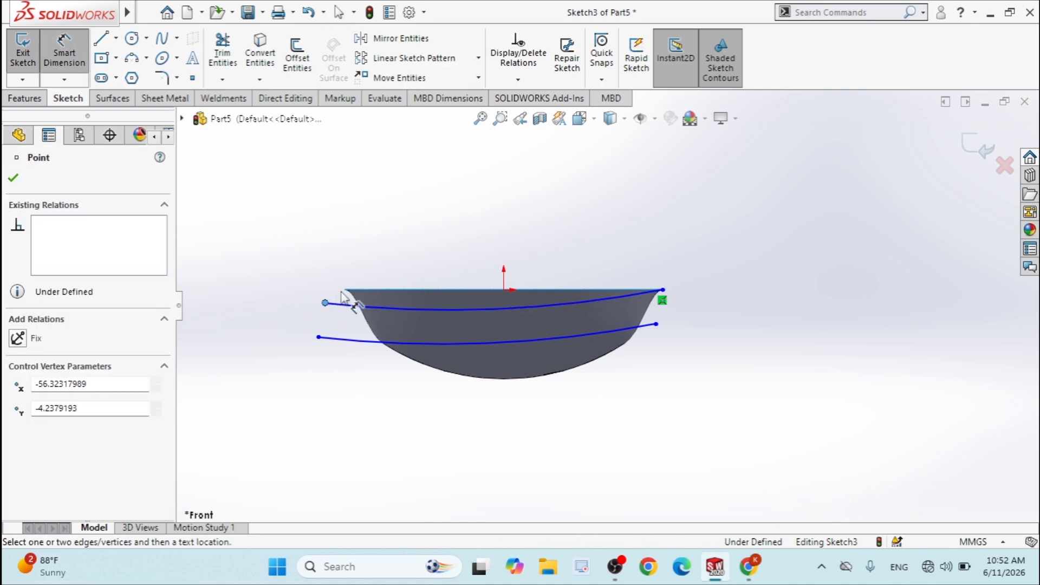
{"action": "left_click", "coordinate": [345, 289]}
{"action": "left_click", "coordinate": [275, 377]}
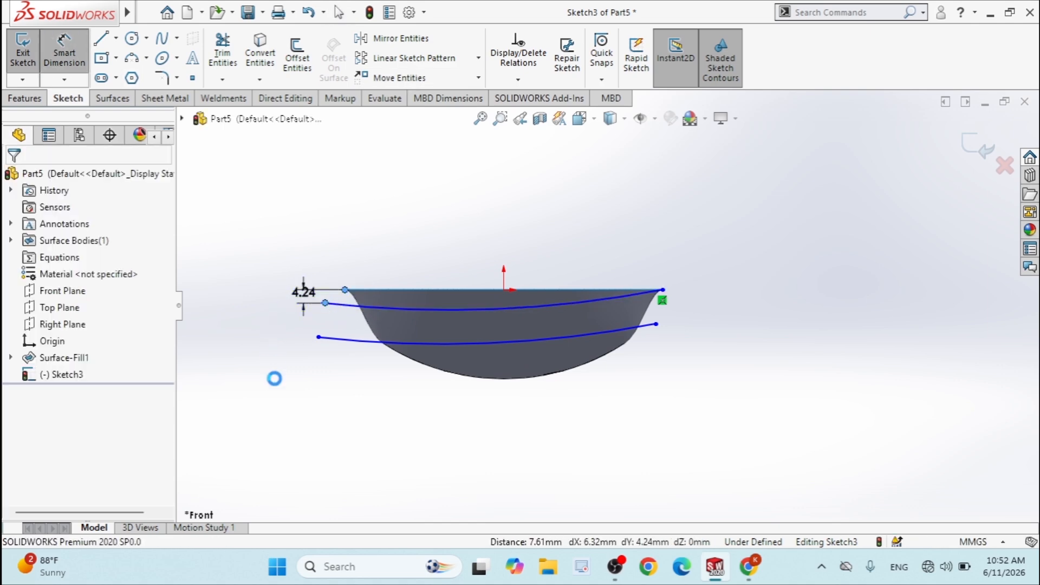
{"action": "type", "text": "6"}
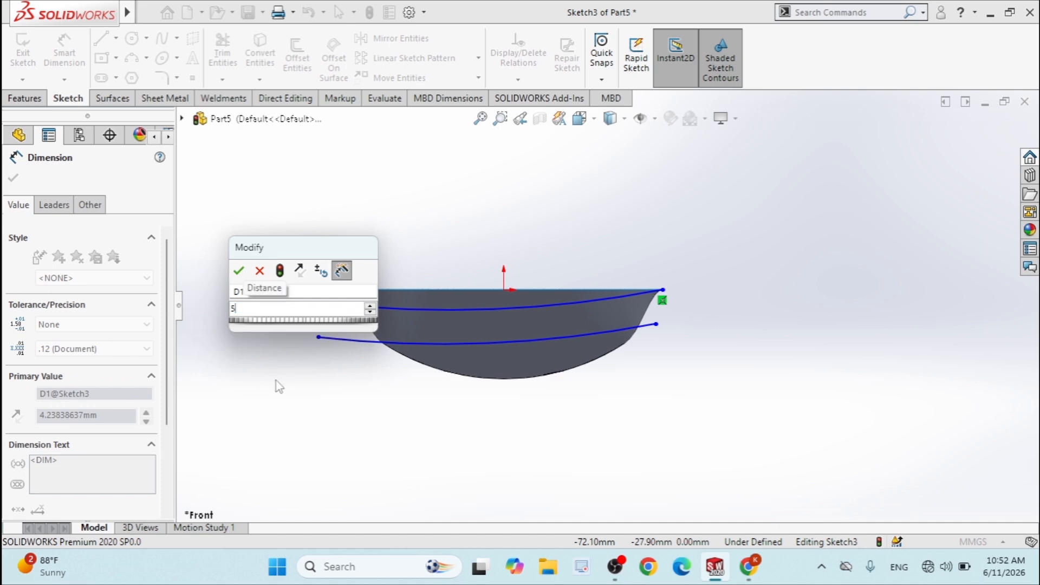
{"action": "key", "text": "Return"}
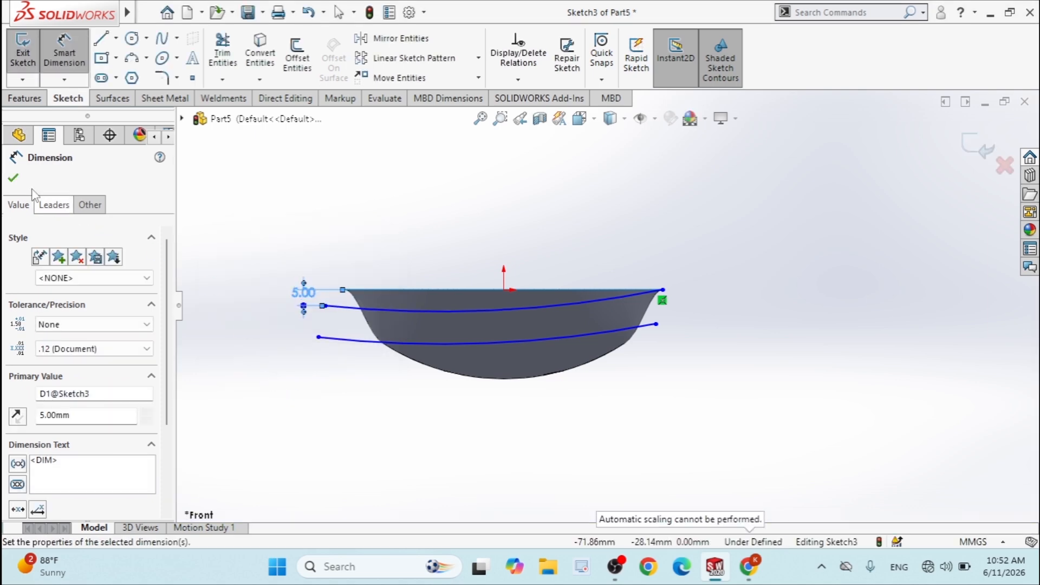
{"action": "left_click", "coordinate": [818, 298]}
{"action": "key", "text": "Escape"}
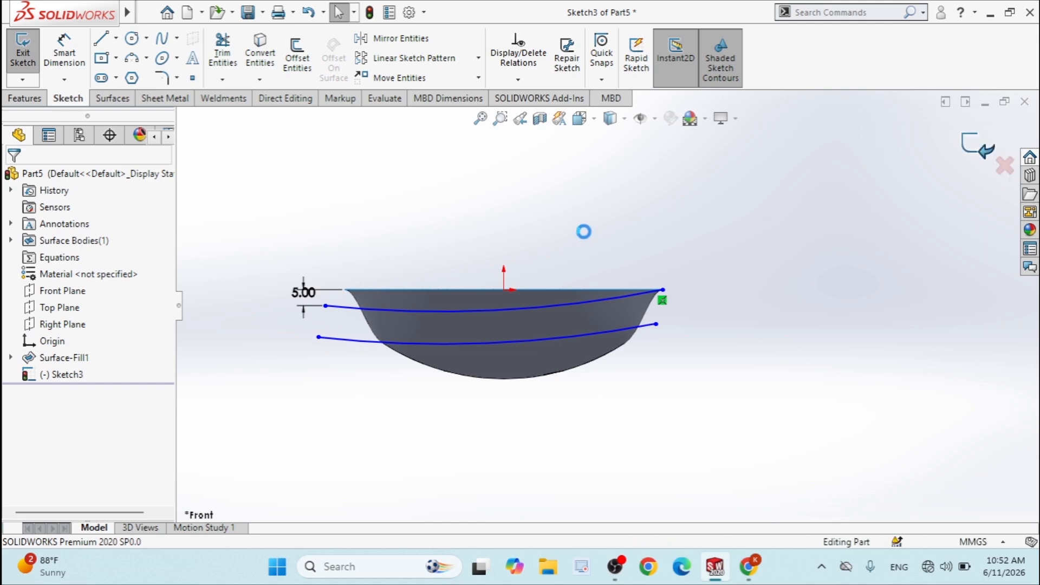
Reopen the arc sketch for editing, delete the lower copied arc, and exit the sketch
{"action": "left_click", "coordinate": [347, 343]}
{"action": "right_click", "coordinate": [347, 343]}
{"action": "left_click", "coordinate": [353, 271]}
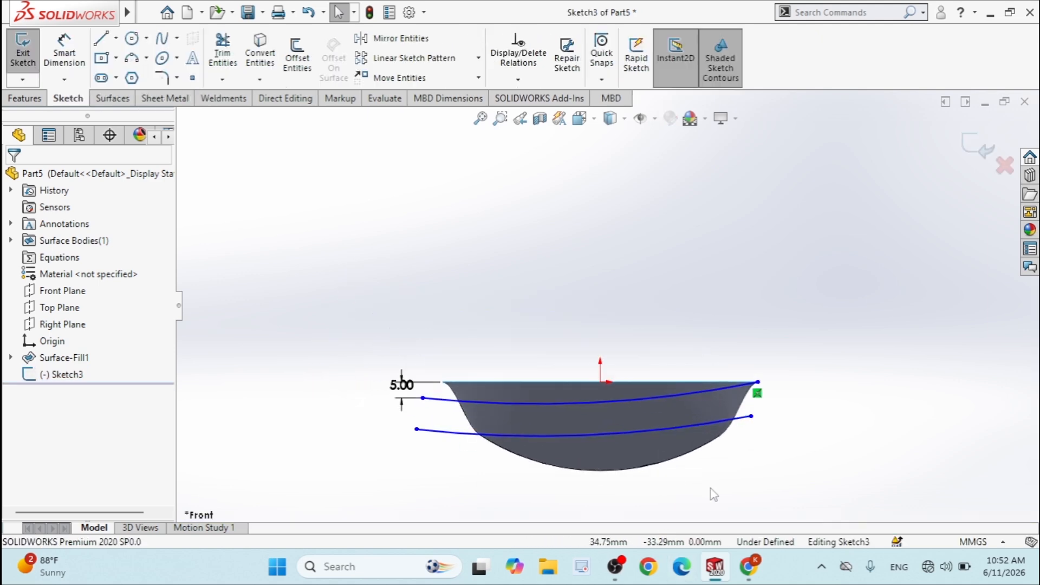
{"action": "scroll", "coordinate": [711, 489], "scroll_direction": "down", "scroll_amount": 1}
{"action": "left_click", "coordinate": [416, 416]}
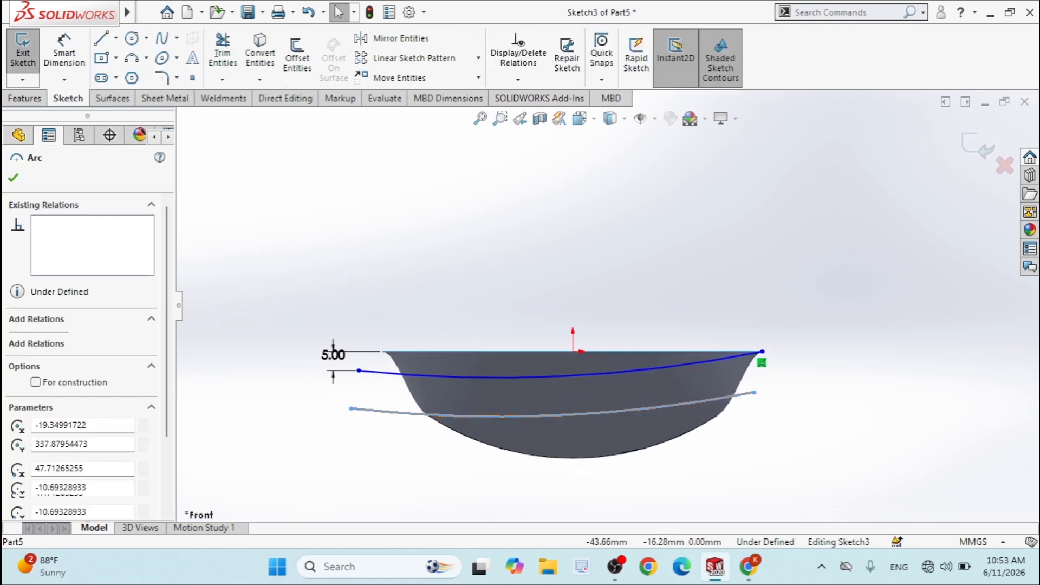
{"action": "key", "text": "Delete"}
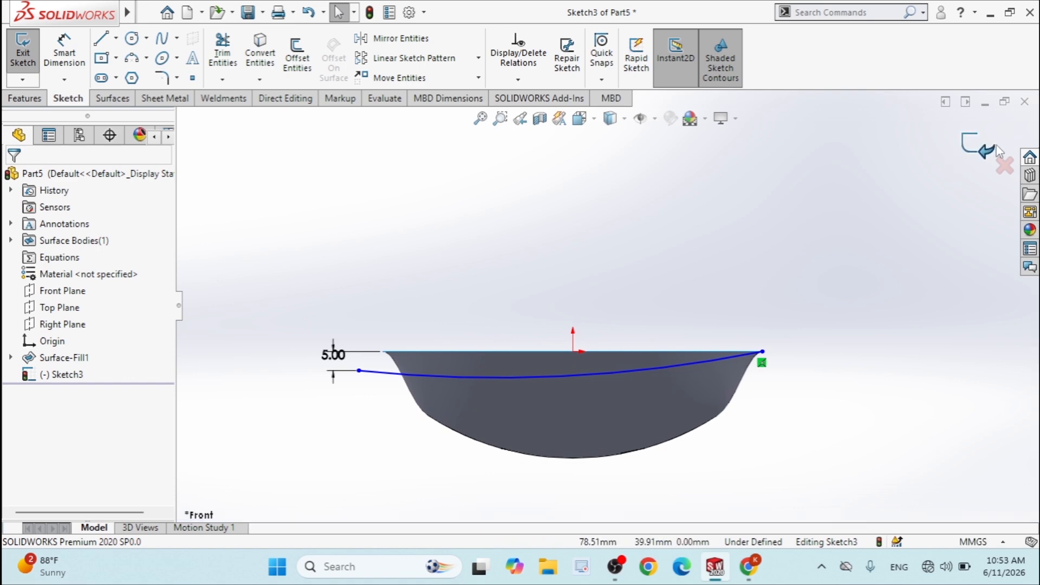
{"action": "left_click", "coordinate": [978, 152]}
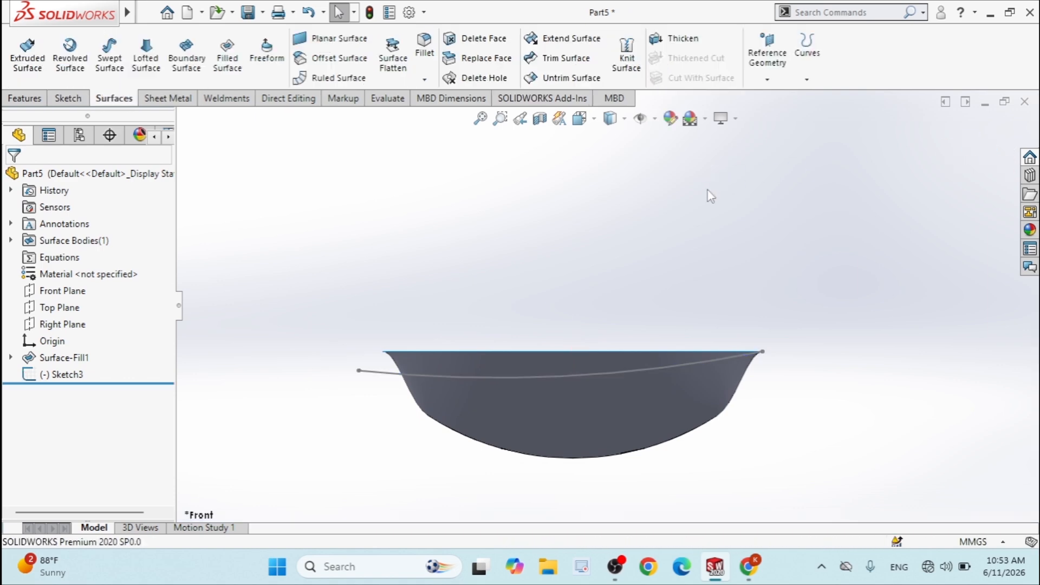
Split the hull face with a Projection split line, using the shallow arc sketch as the projected sketch
{"action": "middle_click_drag", "start_coordinate": [705, 203], "coordinate": [716, 338]}
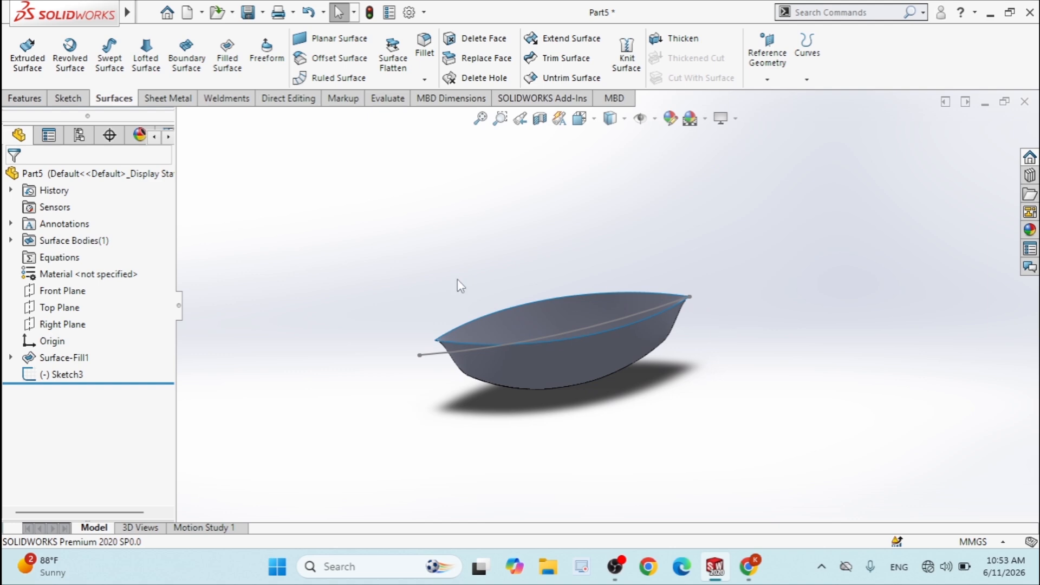
{"action": "left_click", "coordinate": [807, 49]}
{"action": "left_click", "coordinate": [846, 93]}
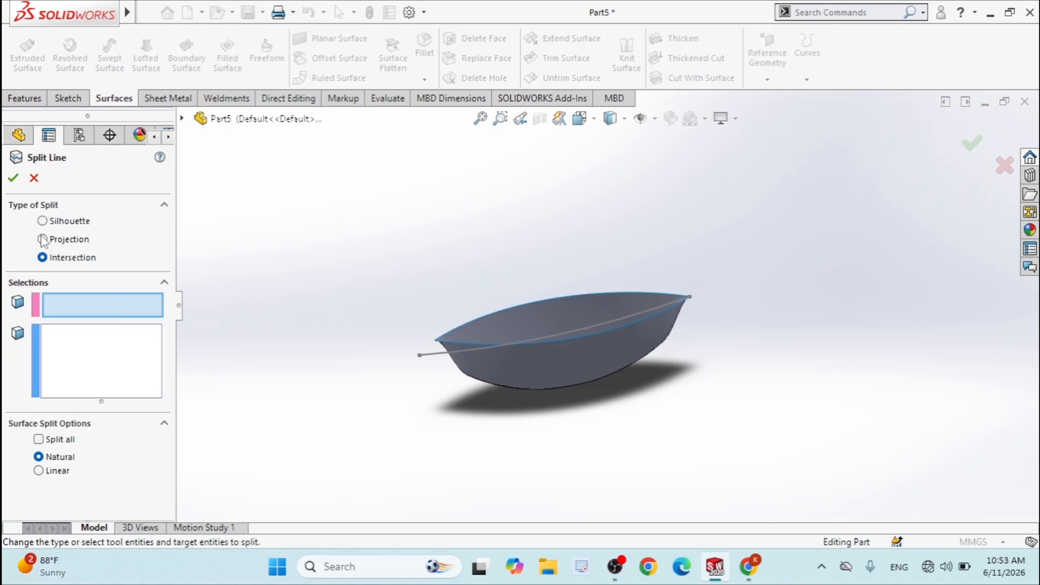
{"action": "left_click", "coordinate": [43, 239]}
{"action": "left_click", "coordinate": [435, 353]}
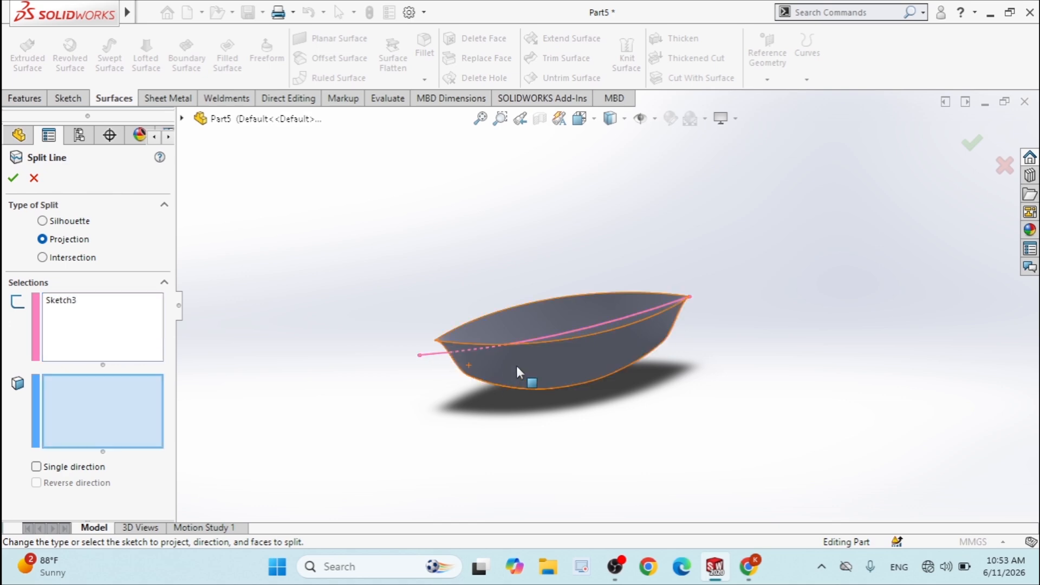
{"action": "left_click", "coordinate": [518, 364]}
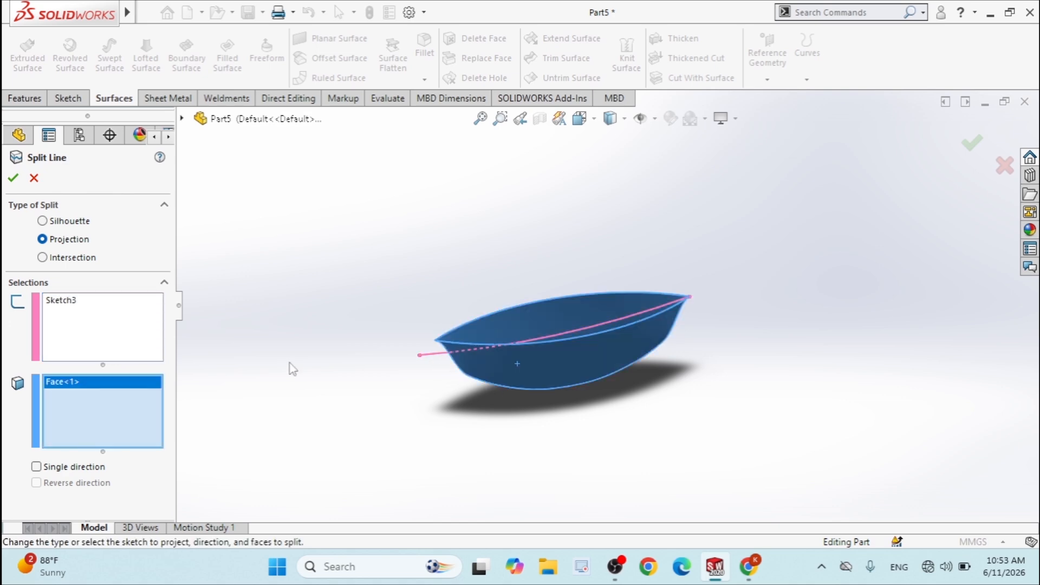
{"action": "left_click", "coordinate": [13, 178]}
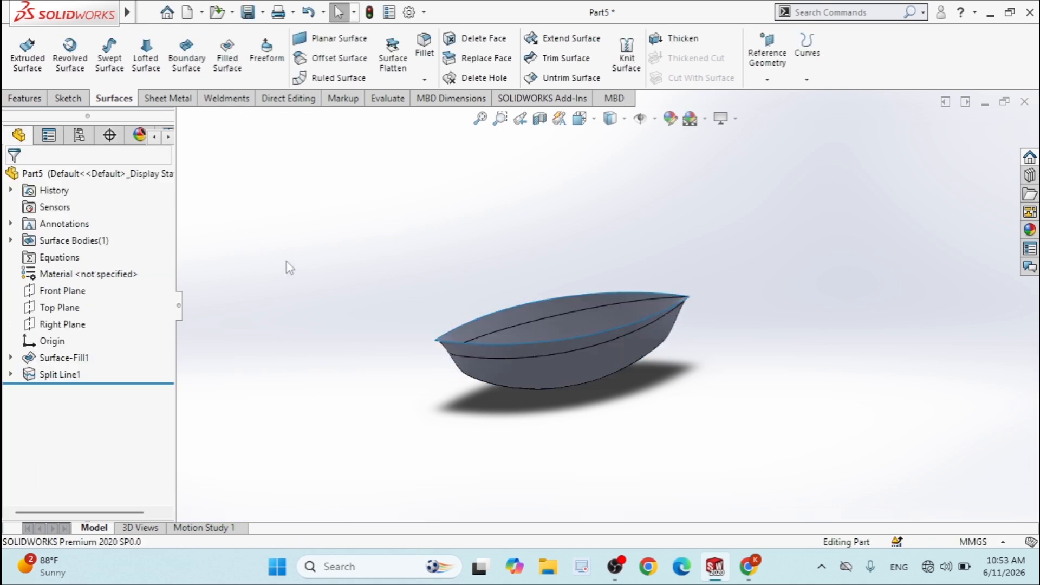
Delete the upper rim band face from the hull surface using the Delete option
{"action": "left_click", "coordinate": [479, 38]}
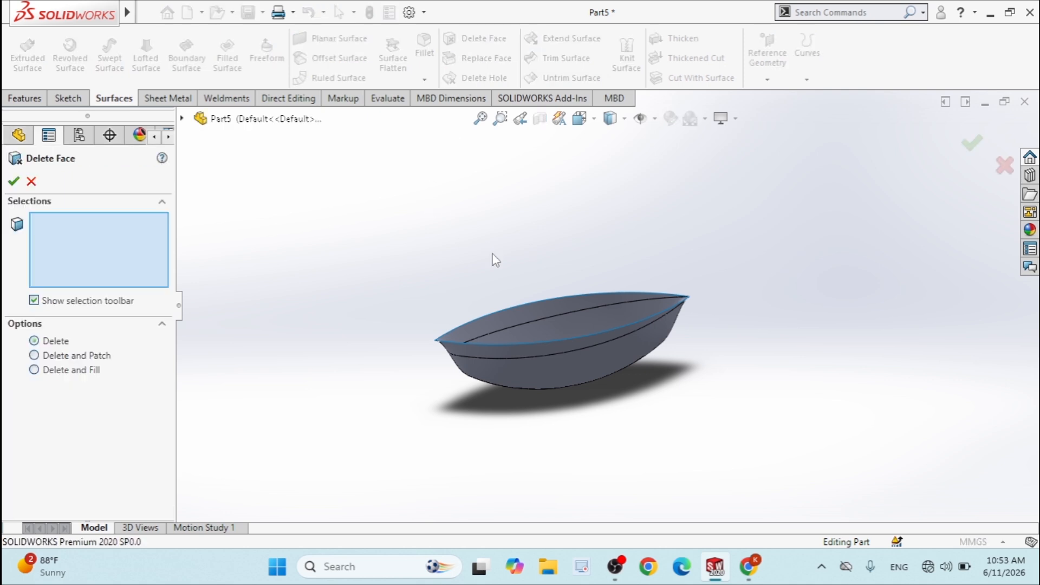
{"action": "left_click", "coordinate": [513, 316]}
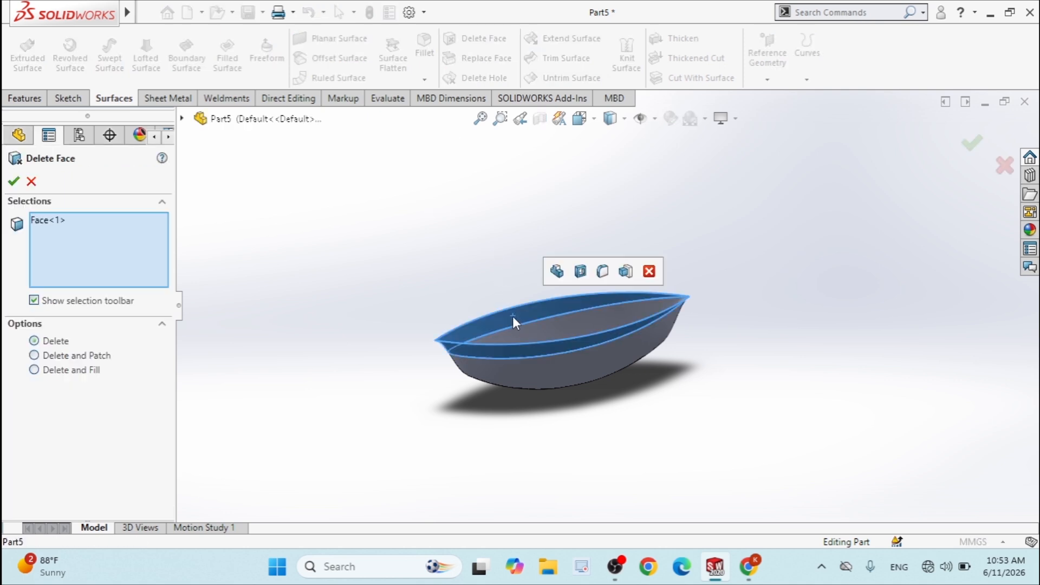
{"action": "left_click", "coordinate": [14, 182]}
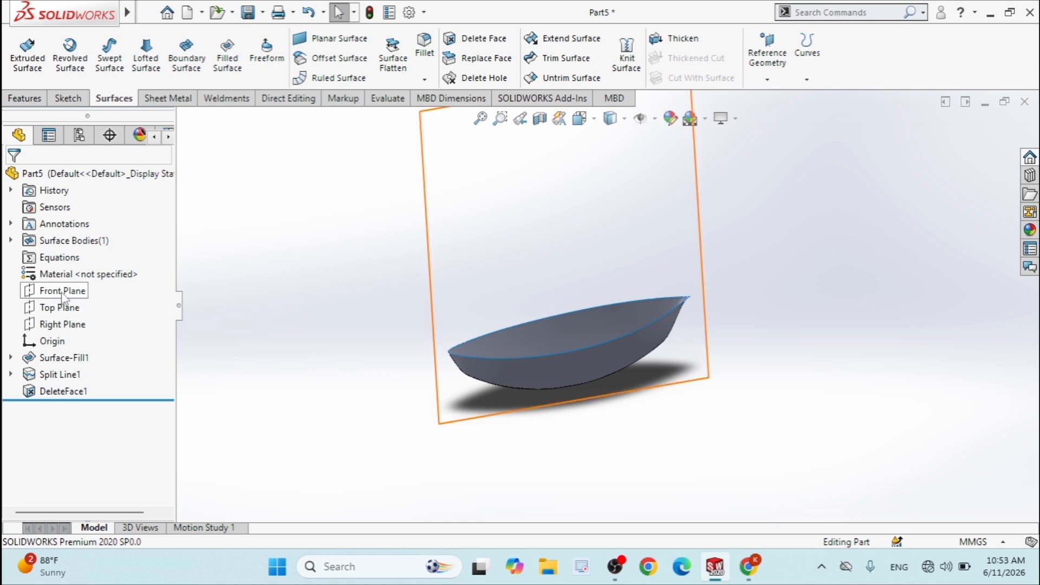
Split the hull face lengthwise with an Intersection split line, using the Front Plane as the splitting tool
{"action": "left_click", "coordinate": [808, 51]}
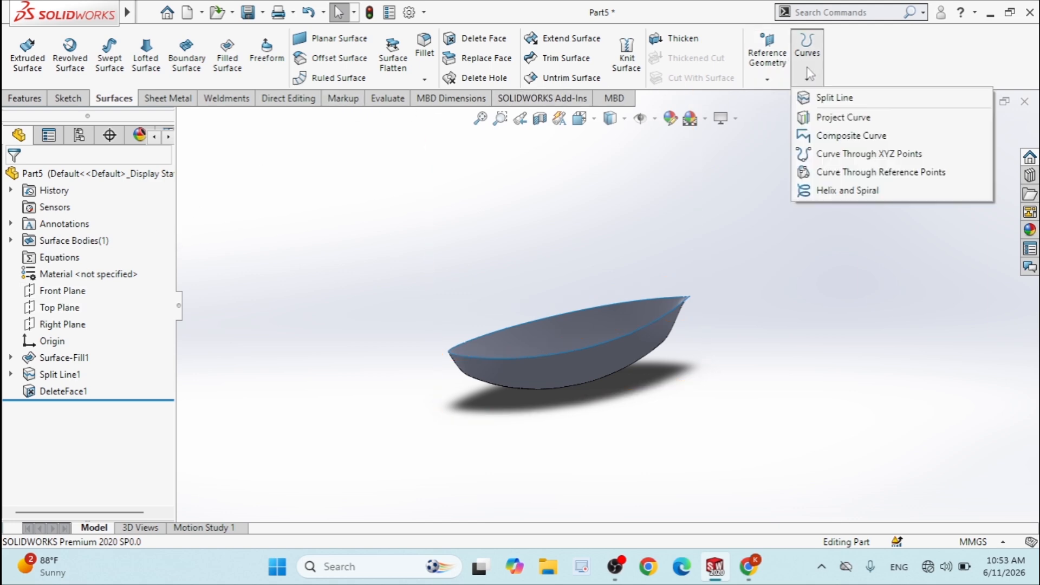
{"action": "left_click", "coordinate": [850, 98]}
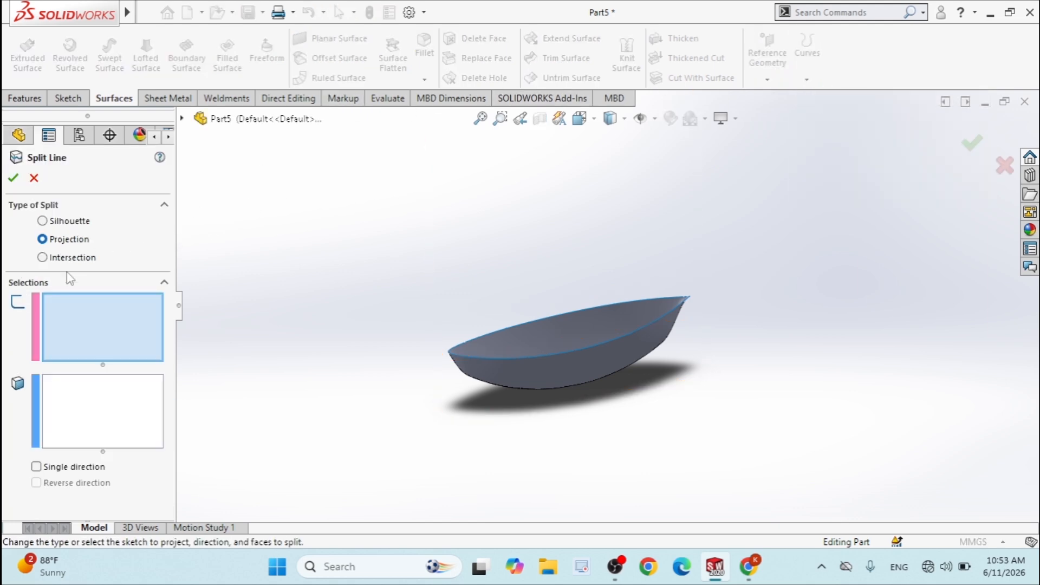
{"action": "left_click", "coordinate": [43, 258]}
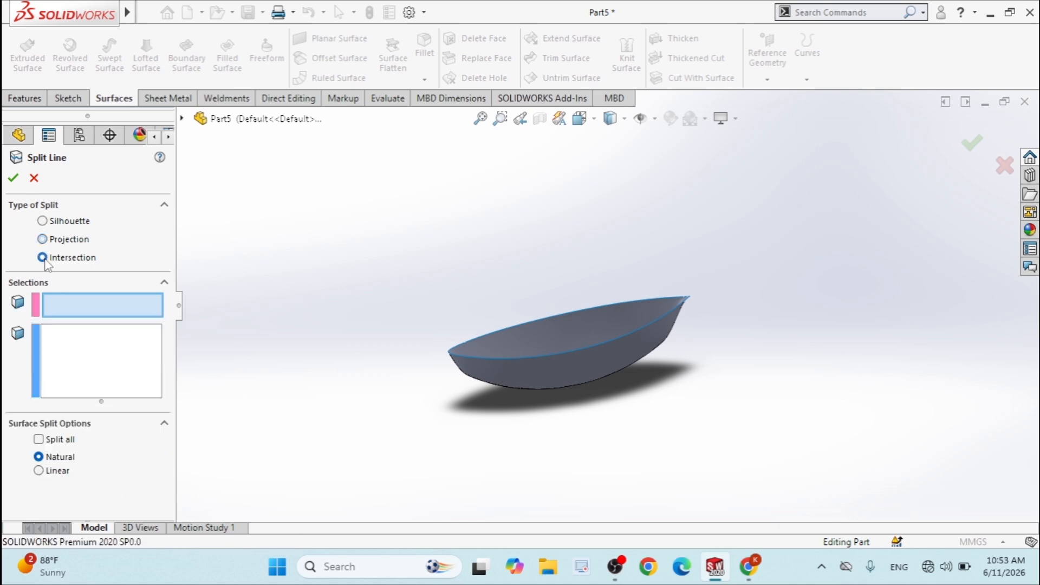
{"action": "left_click", "coordinate": [182, 118]}
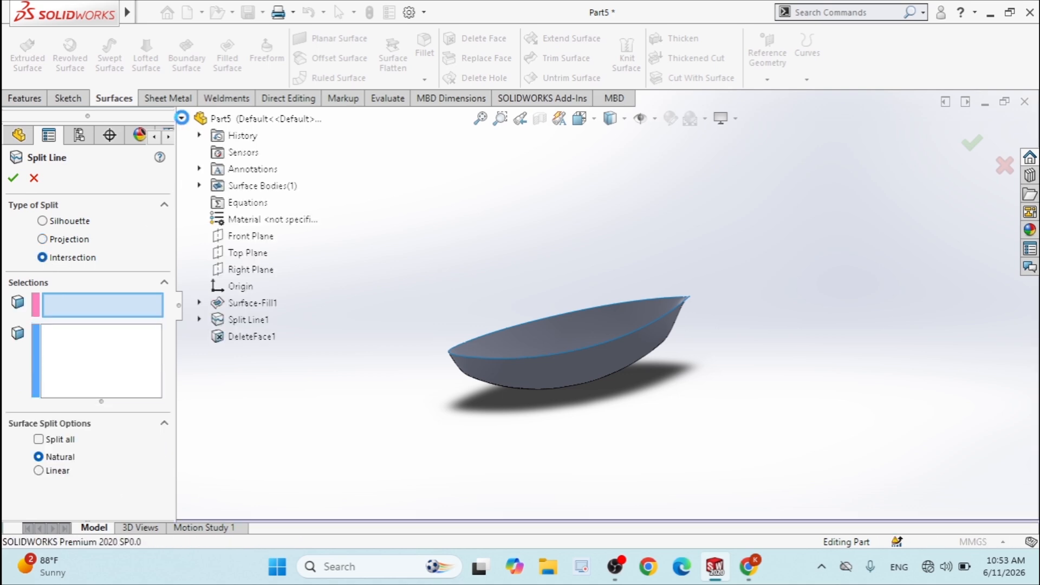
{"action": "left_click", "coordinate": [250, 236]}
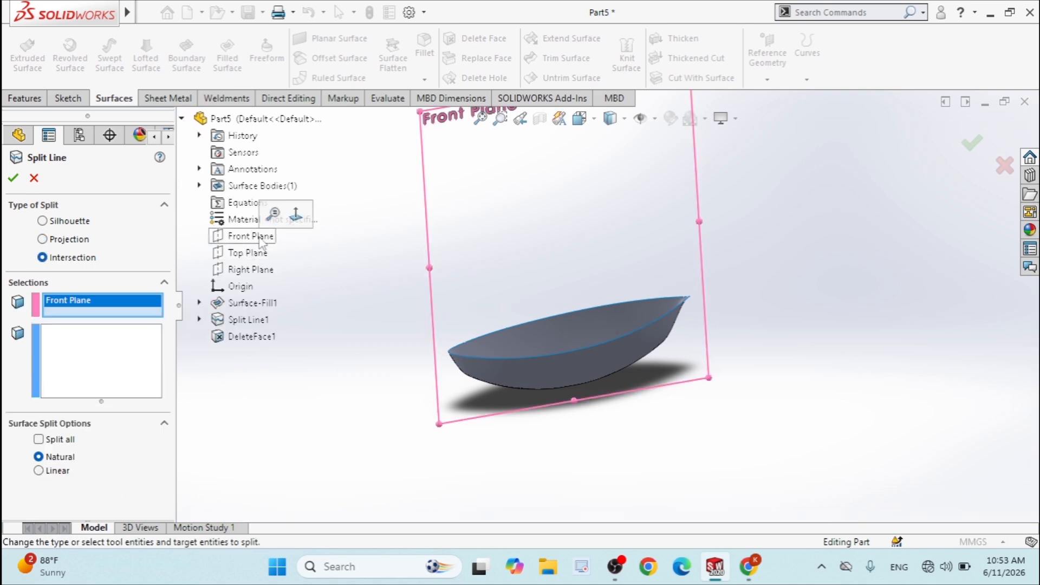
{"action": "left_click", "coordinate": [92, 358]}
{"action": "left_click", "coordinate": [514, 376]}
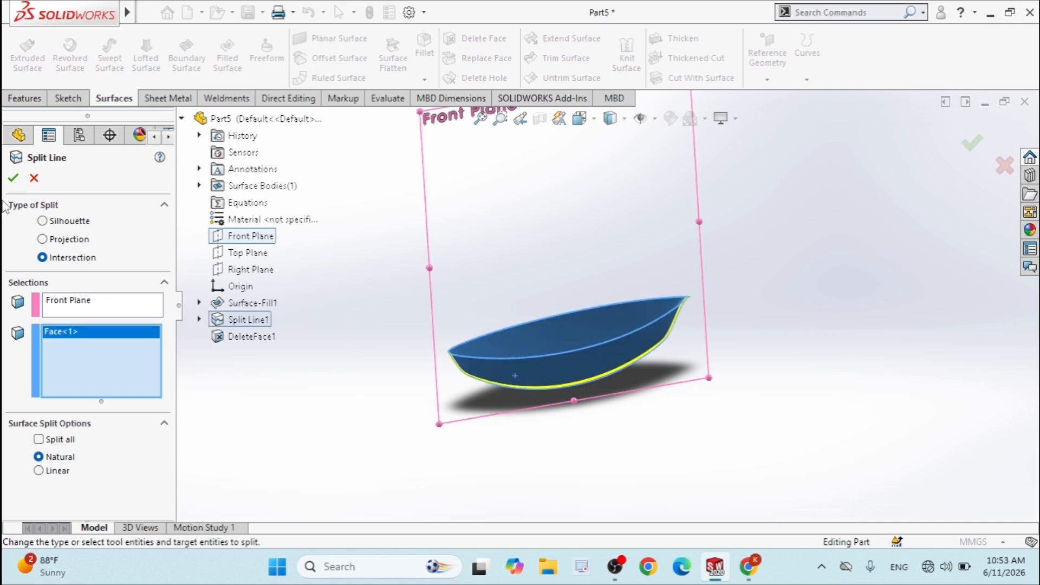
{"action": "left_click", "coordinate": [13, 178]}
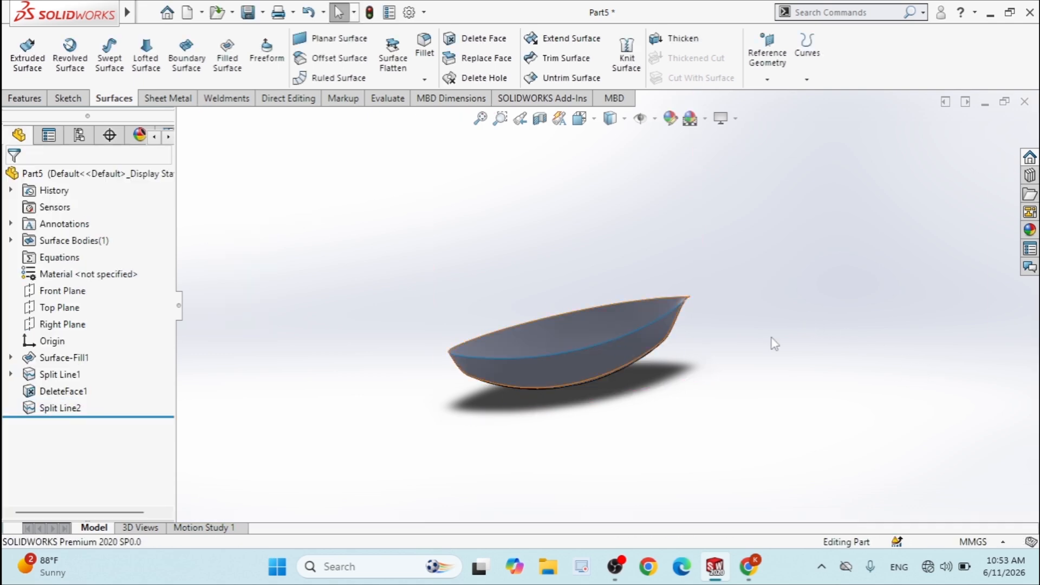
Set up a Sweep with a 4 mm circular profile, using the hull's lower centerline edge as the path
{"action": "middle_click_drag", "start_coordinate": [642, 359], "coordinate": [653, 384]}
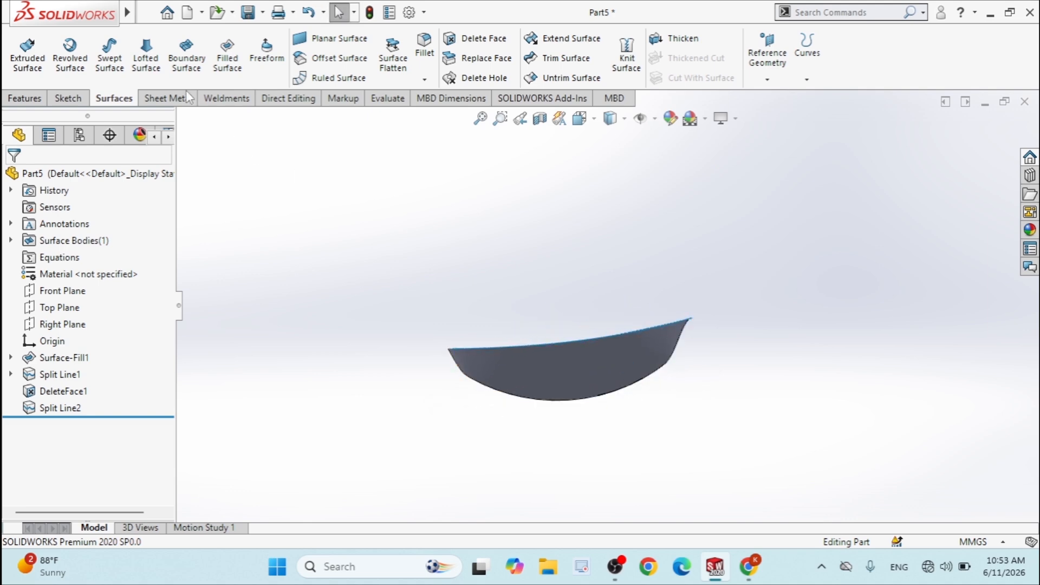
{"action": "left_click", "coordinate": [37, 100]}
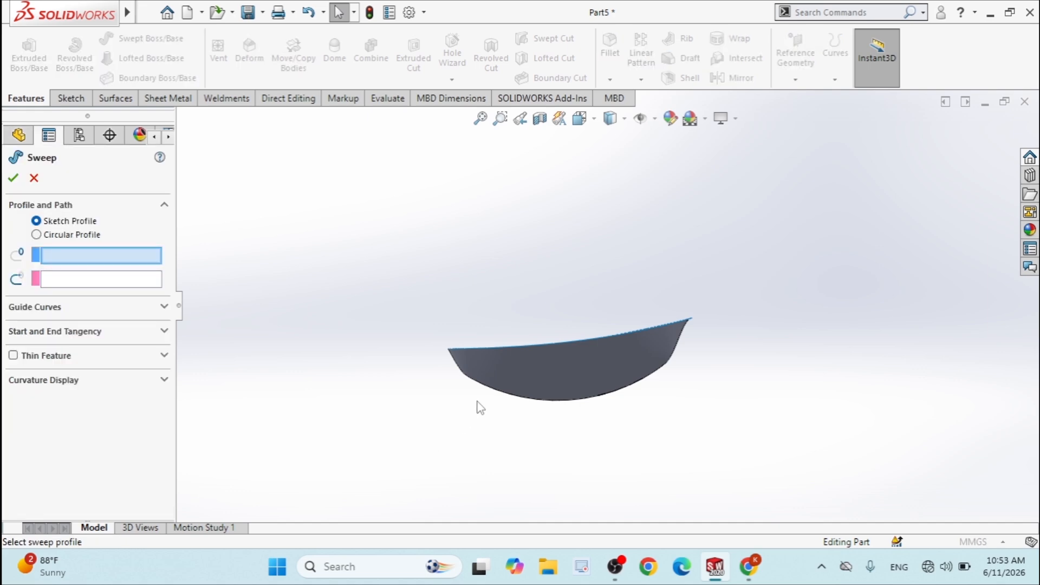
{"action": "left_click", "coordinate": [181, 119]}
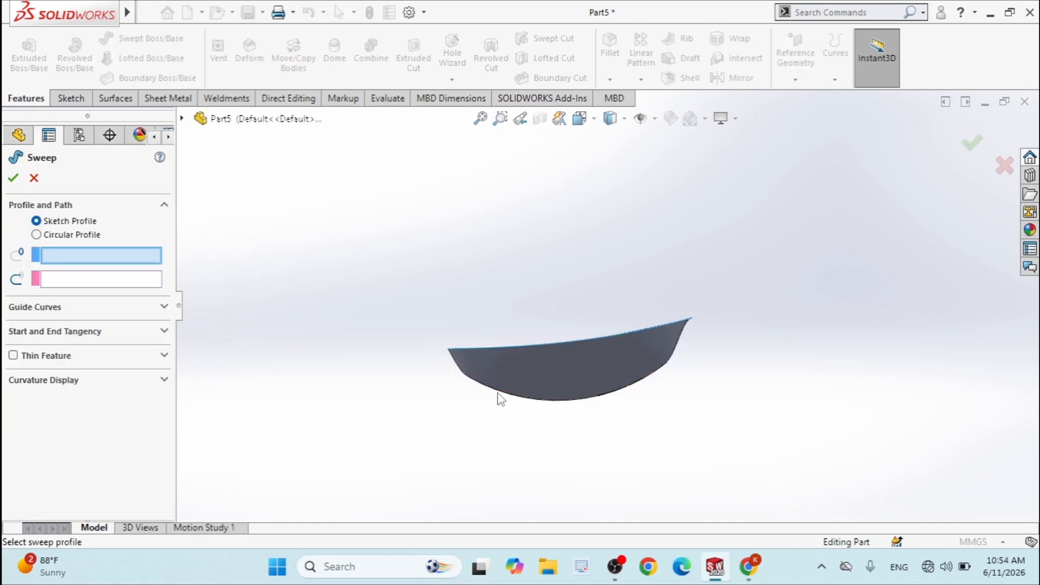
{"action": "scroll", "coordinate": [697, 376], "scroll_direction": "down", "scroll_amount": 2}
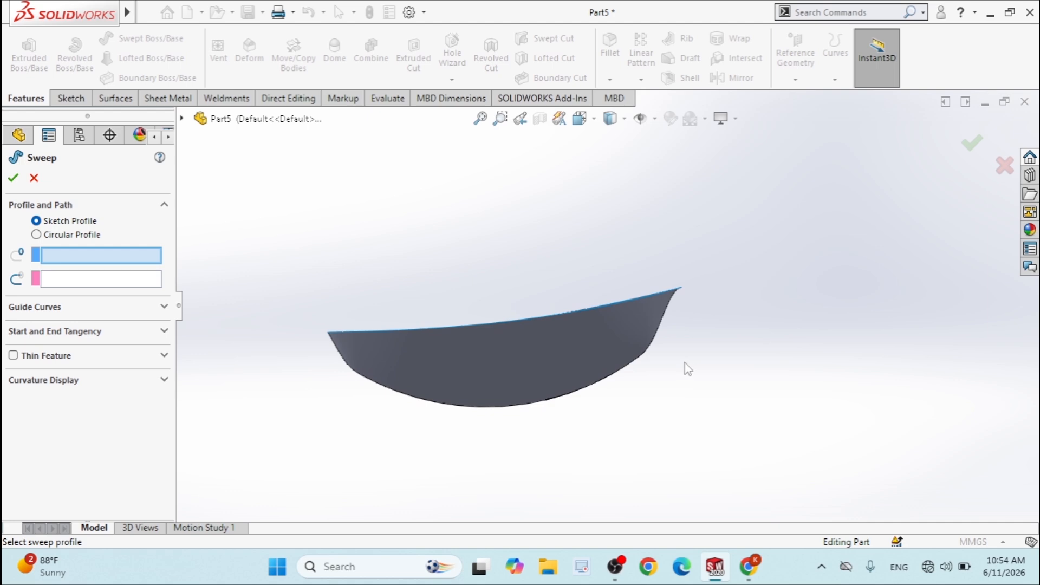
{"action": "middle_click_drag", "start_coordinate": [685, 364], "coordinate": [678, 336]}
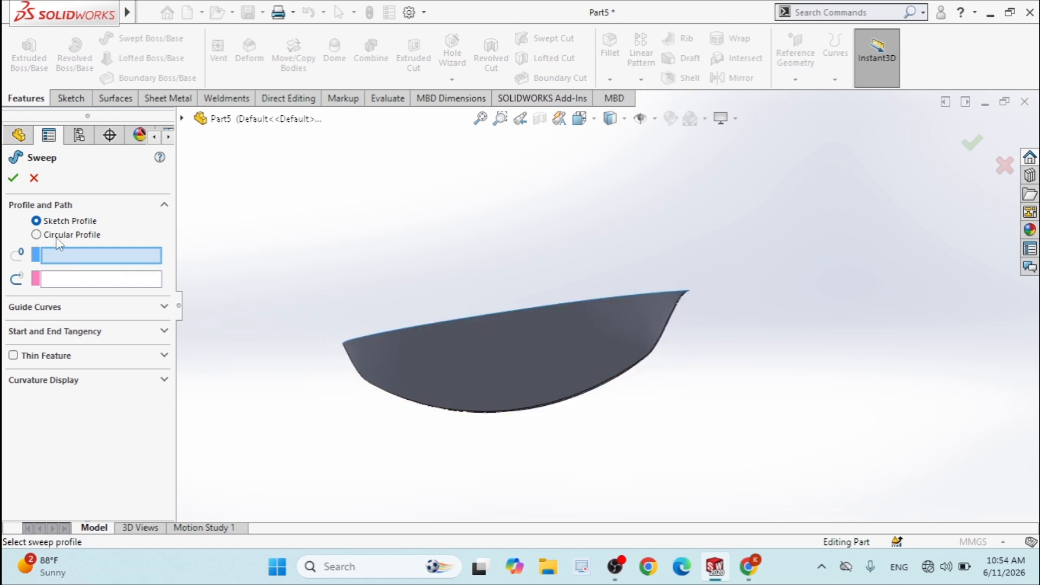
{"action": "left_click", "coordinate": [36, 235]}
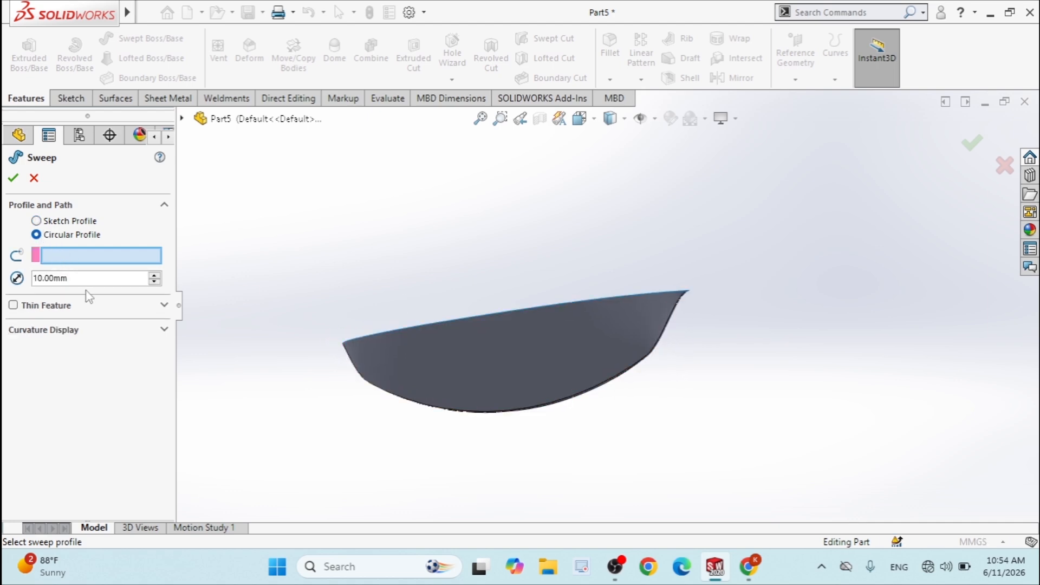
{"action": "left_click_drag", "start_coordinate": [69, 278], "coordinate": [3, 279]}
{"action": "type", "text": "4"}
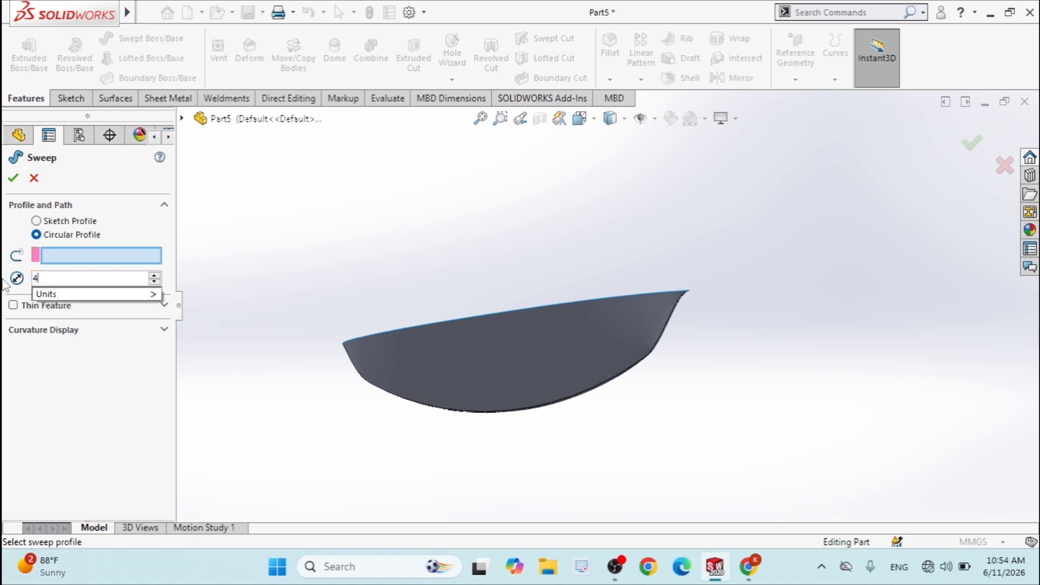
{"action": "key", "text": "Return"}
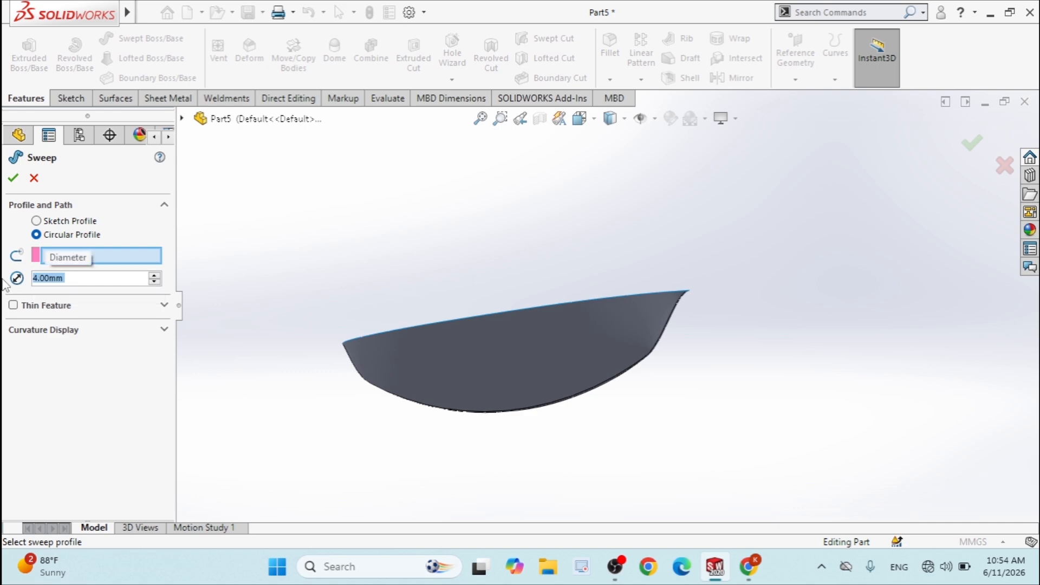
{"action": "left_click", "coordinate": [595, 384]}
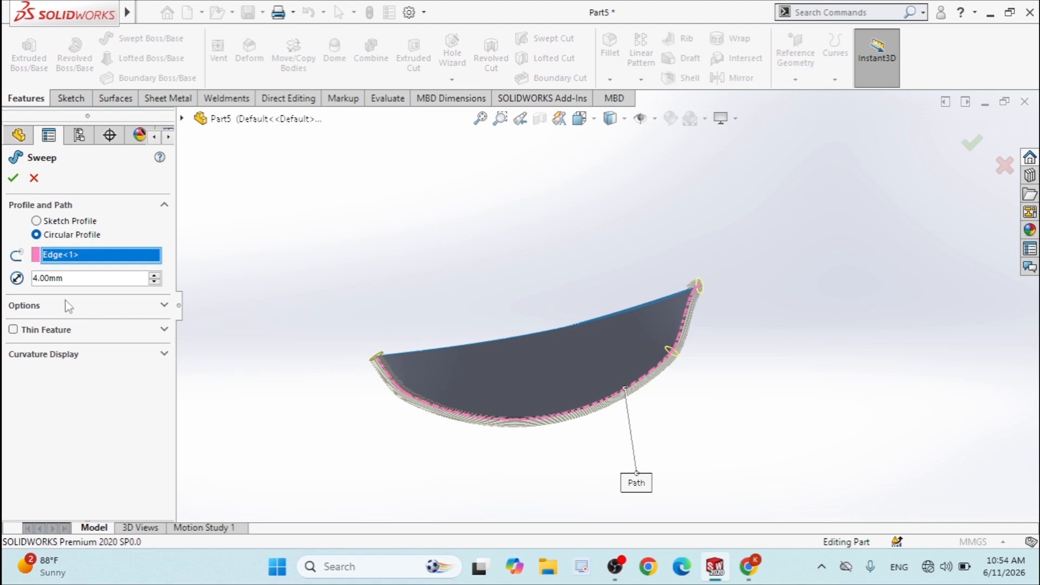
Set the keel sweep's circular profile diameter to 3 mm and finish the sweep
{"action": "type", "text": "3"}
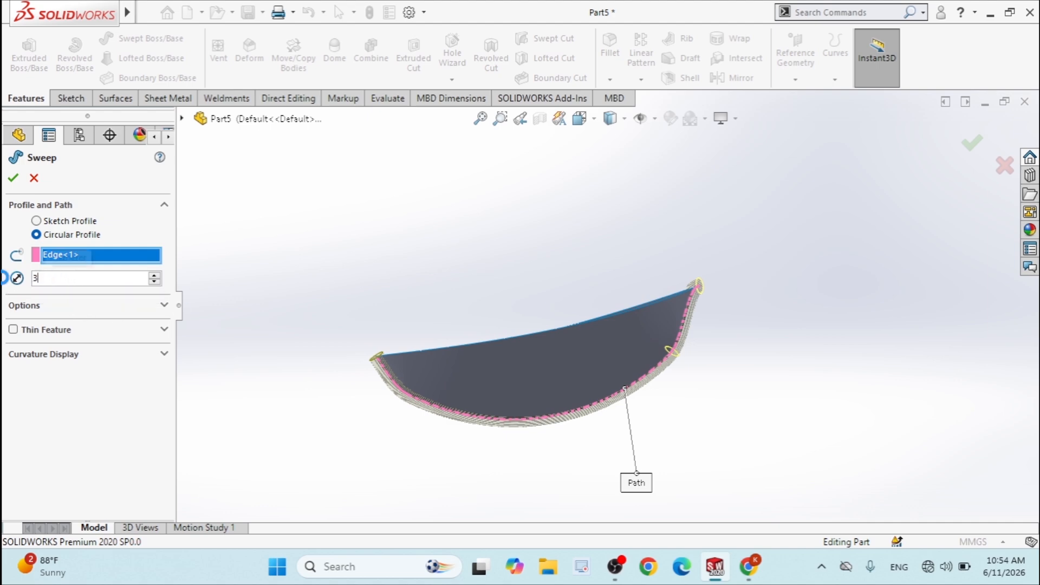
{"action": "key", "text": "Return"}
{"action": "middle_click_drag", "start_coordinate": [410, 296], "coordinate": [461, 293]}
{"action": "left_click", "coordinate": [13, 178]}
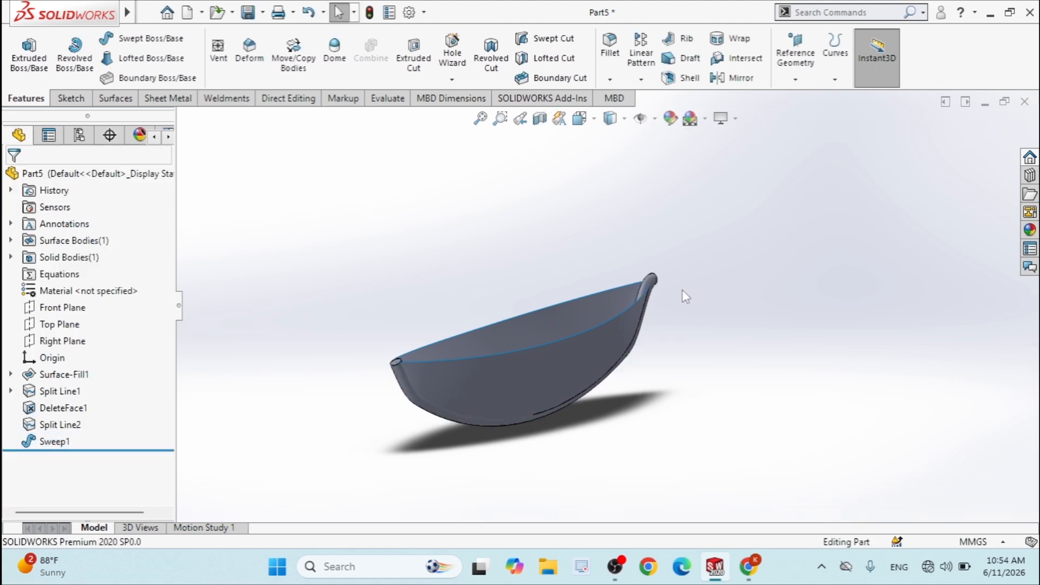
Examine the hull and its swept keel from several angles, checking both ends and the open rim
{"action": "middle_click_drag", "start_coordinate": [682, 287], "coordinate": [674, 174]}
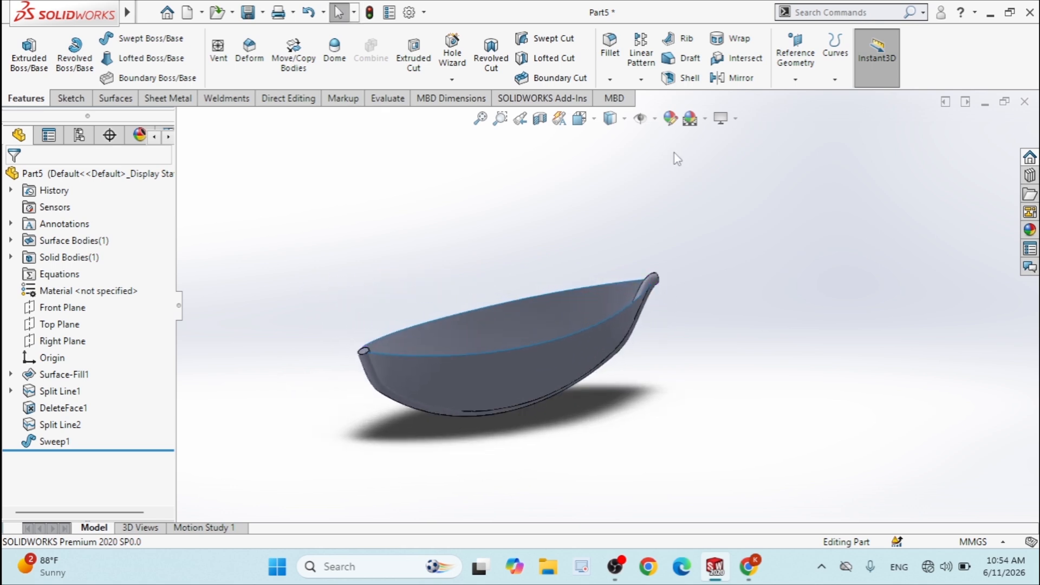
{"action": "left_click", "coordinate": [621, 122]}
{"action": "left_click", "coordinate": [771, 280]}
{"action": "scroll", "coordinate": [766, 284], "scroll_direction": "down", "scroll_amount": 2}
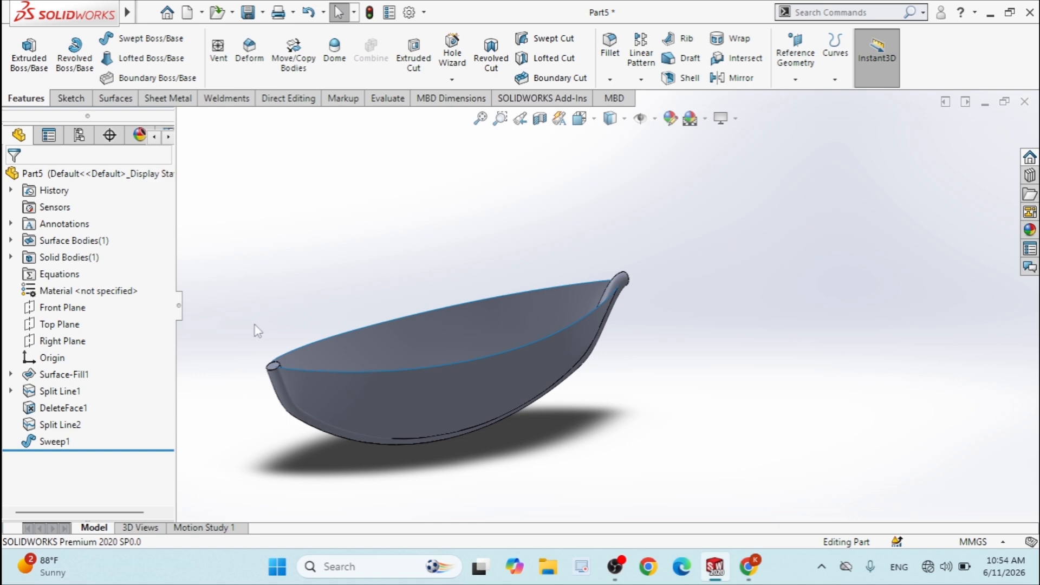
{"action": "scroll", "coordinate": [624, 196], "scroll_direction": "up", "scroll_amount": 1}
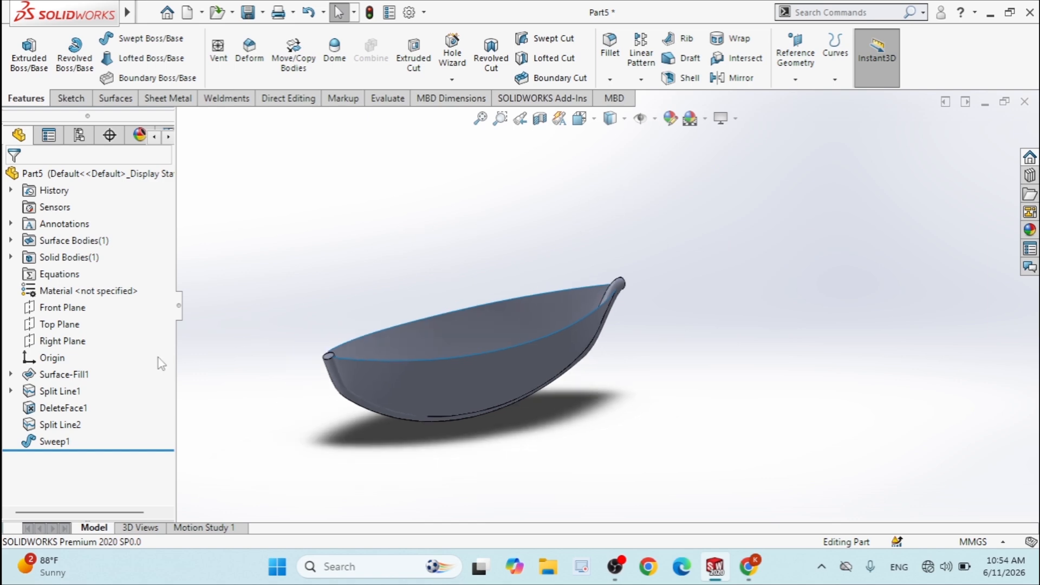
{"action": "scroll", "coordinate": [687, 333], "scroll_direction": "down", "scroll_amount": 1}
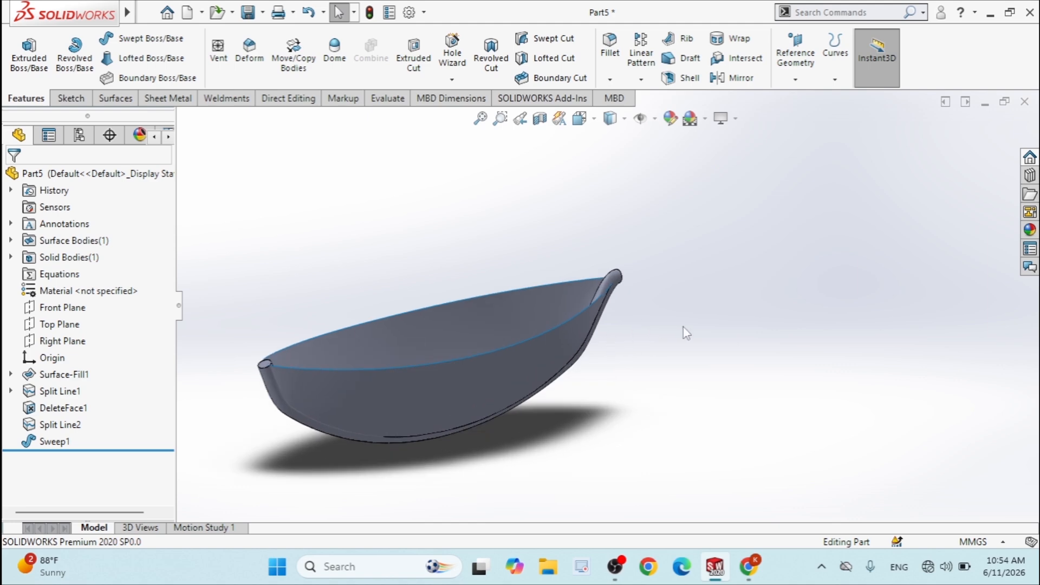
{"action": "mouse_move", "coordinate": [685, 328]}
{"action": "middle_mouse_down"}
{"action": "mouse_move", "coordinate": [599, 324]}
{"action": "mouse_move", "coordinate": [536, 300]}
{"action": "mouse_move", "coordinate": [678, 328]}
{"action": "middle_mouse_up"}
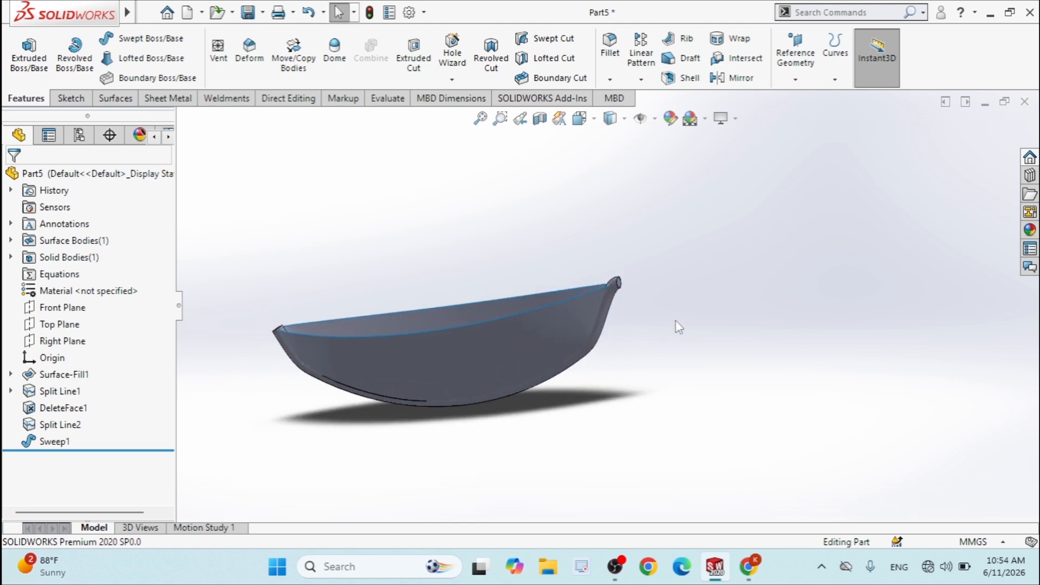
{"action": "middle_click_drag", "start_coordinate": [333, 324], "coordinate": [247, 312]}
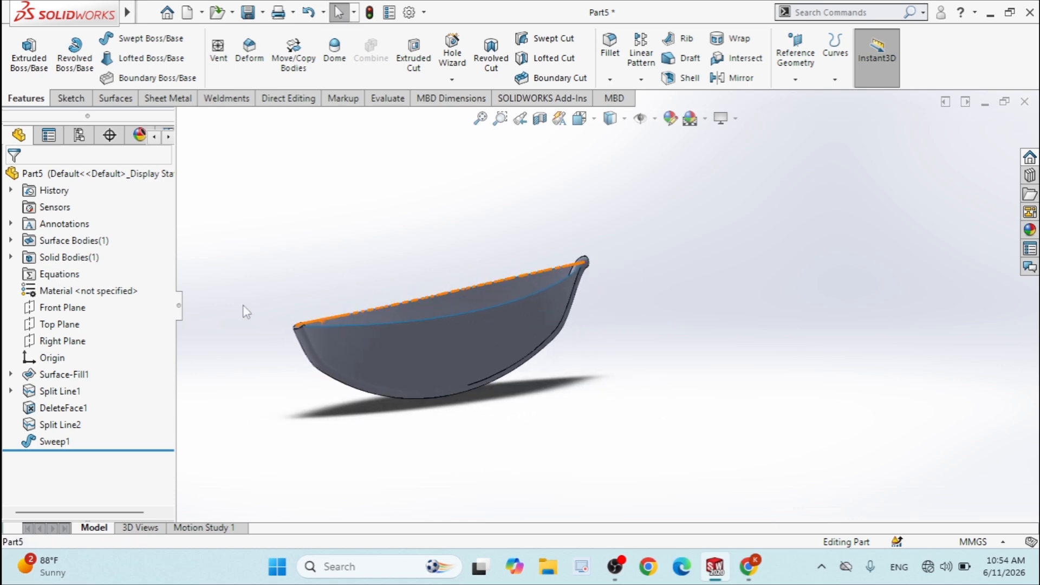
{"action": "middle_click_drag", "start_coordinate": [312, 277], "coordinate": [298, 291]}
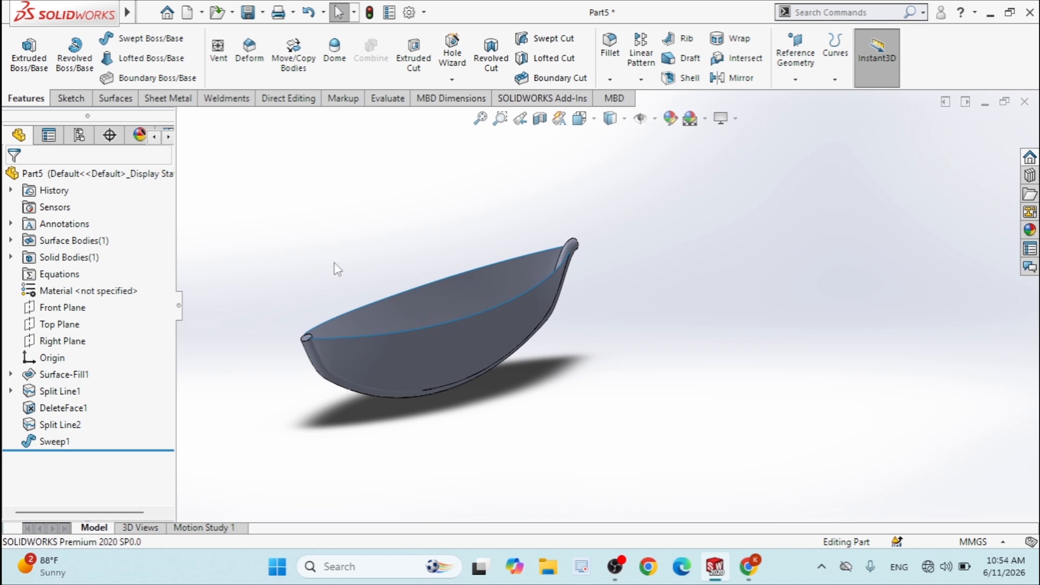
{"action": "mouse_move", "coordinate": [340, 265]}
{"action": "middle_mouse_down"}
{"action": "mouse_move", "coordinate": [360, 274]}
{"action": "mouse_move", "coordinate": [360, 255]}
{"action": "mouse_move", "coordinate": [344, 275]}
{"action": "mouse_move", "coordinate": [352, 282]}
{"action": "middle_mouse_up"}
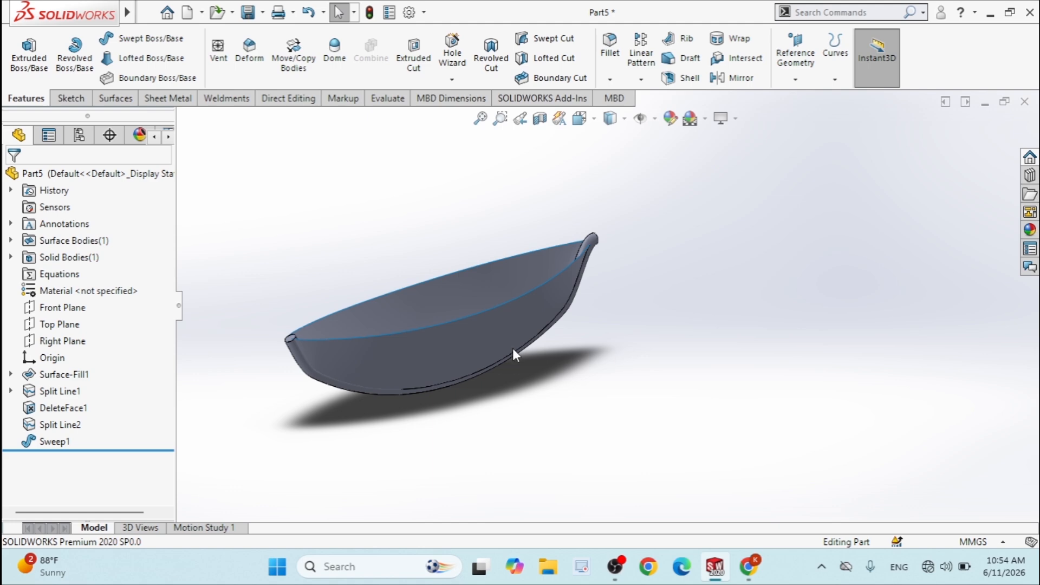
Sketch a shallow downward-bowed three-point arc on the Front Plane, crossing the hull below its rim and extending past both hull ends
{"action": "right_click", "coordinate": [65, 307]}
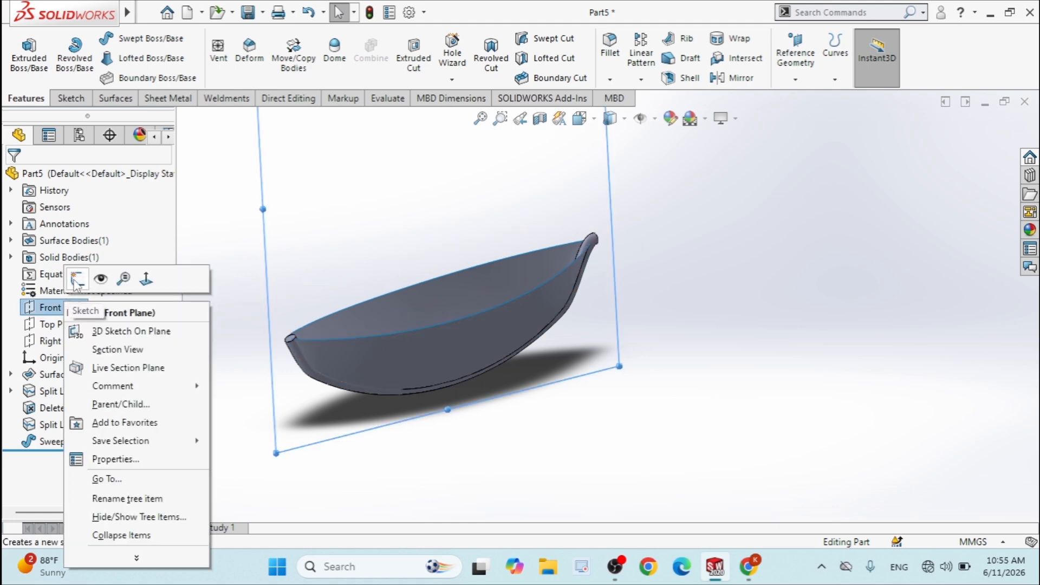
{"action": "left_click", "coordinate": [77, 280]}
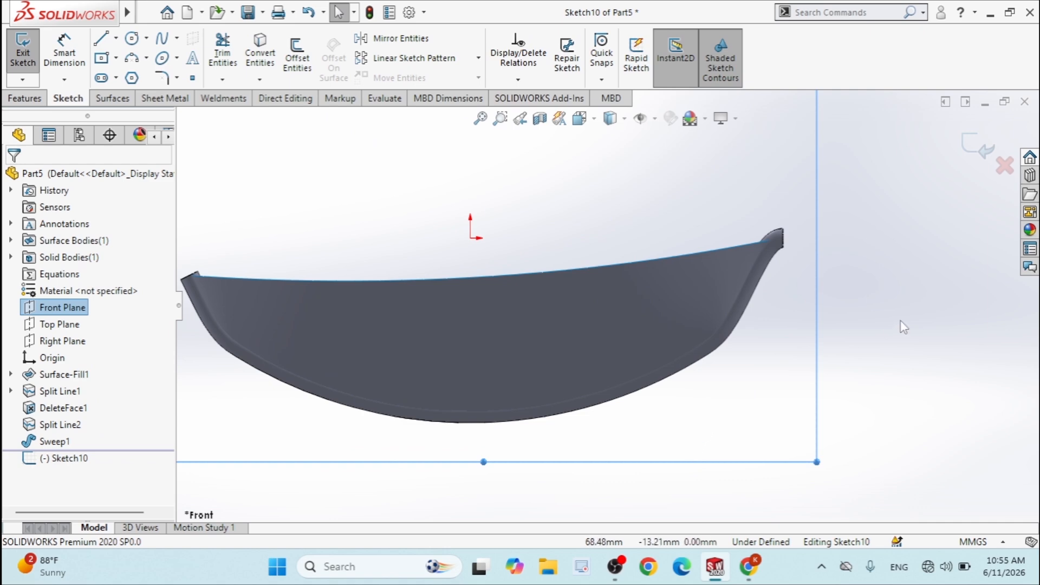
{"action": "left_click", "coordinate": [900, 320]}
{"action": "scroll", "coordinate": [900, 320], "scroll_direction": "up", "scroll_amount": 2}
{"action": "scroll", "coordinate": [315, 369], "scroll_direction": "down", "scroll_amount": 1}
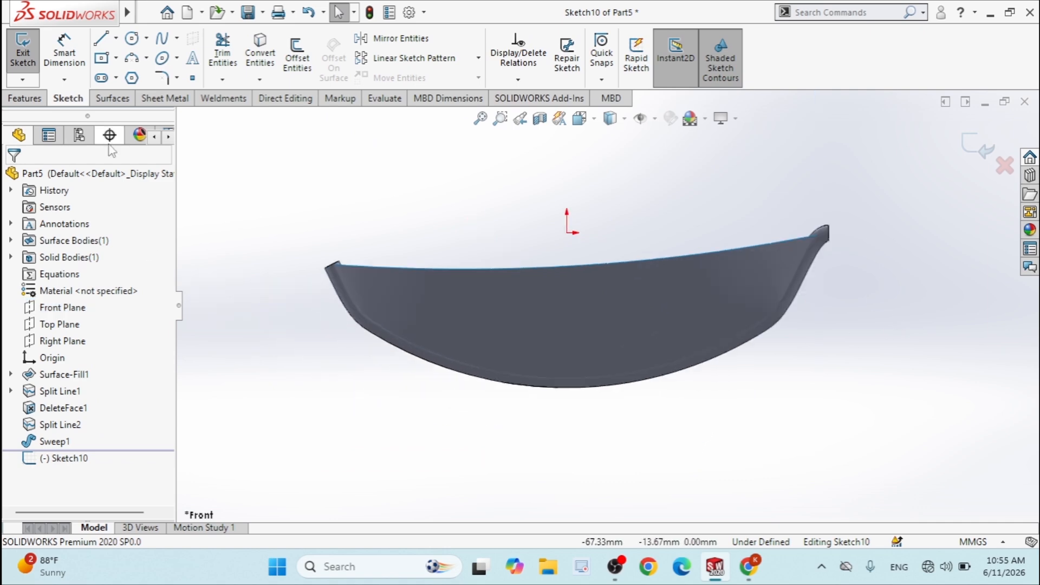
{"action": "left_click", "coordinate": [132, 58]}
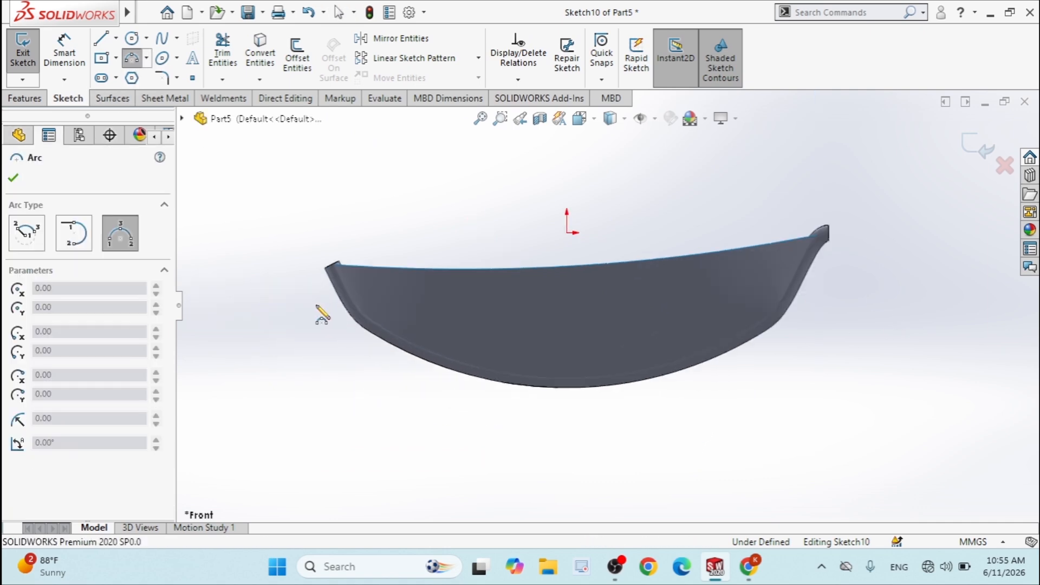
{"action": "left_click", "coordinate": [317, 303]}
{"action": "left_click", "coordinate": [824, 282]}
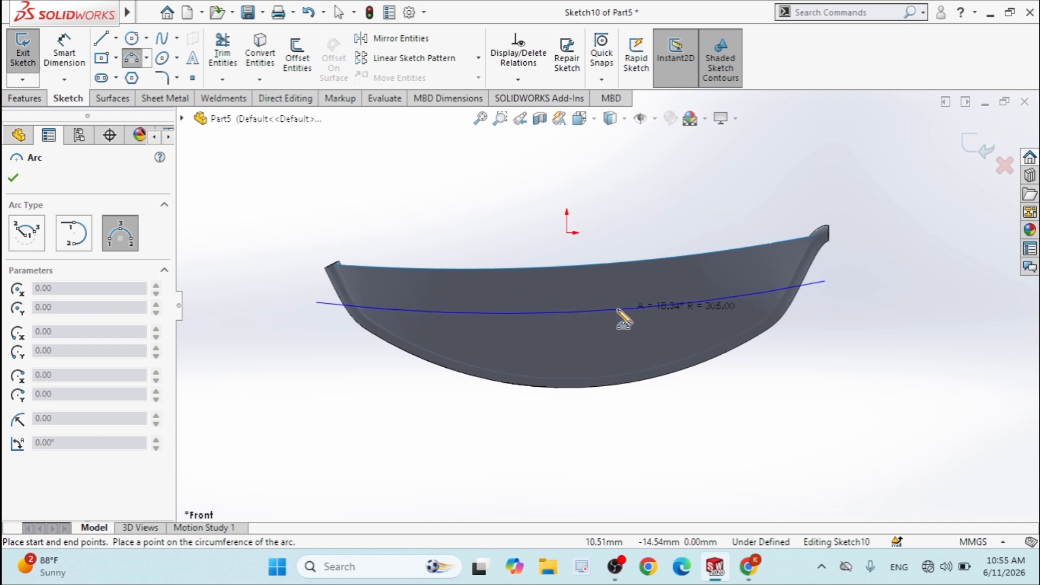
{"action": "left_click", "coordinate": [598, 326]}
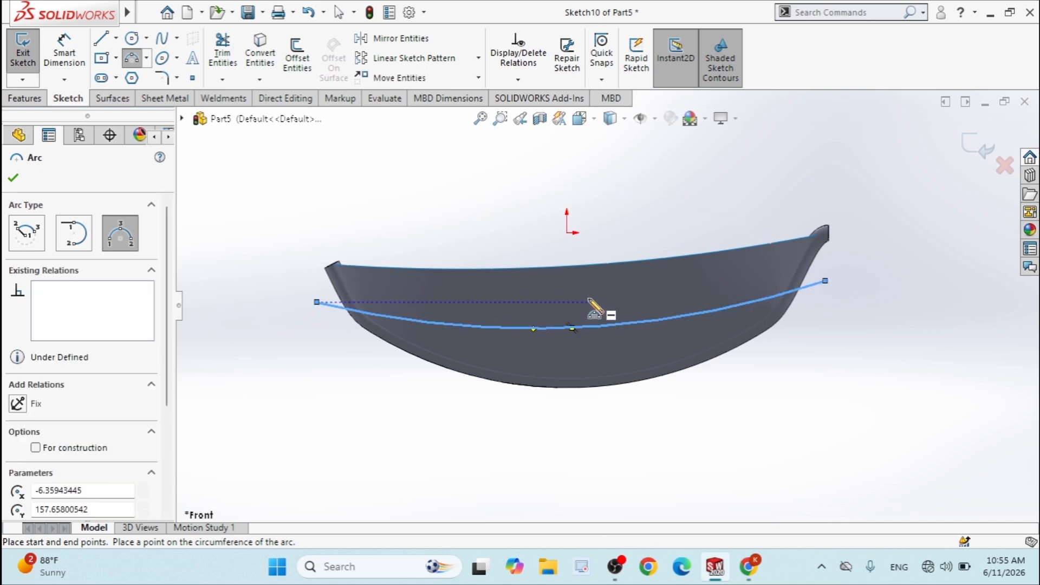
Flatten the arc slightly by pulling its middle upward, and finish the sketch
{"action": "right_click", "coordinate": [594, 309]}
{"action": "left_click", "coordinate": [610, 309]}
{"action": "left_click", "coordinate": [574, 325]}
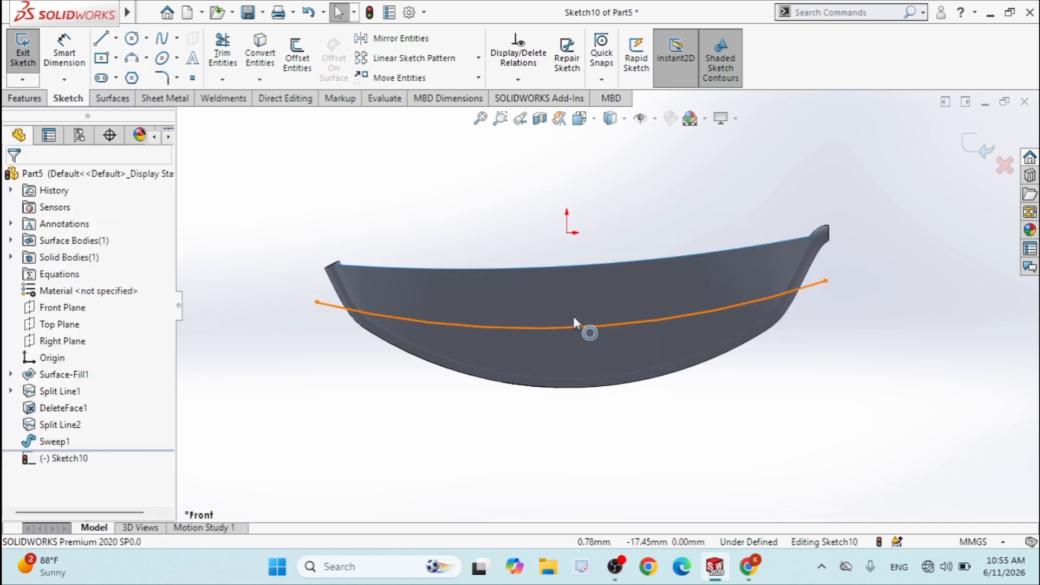
{"action": "mouse_move", "coordinate": [573, 318]}
{"action": "left_mouse_down"}
{"action": "mouse_move", "coordinate": [589, 301]}
{"action": "mouse_move", "coordinate": [578, 325]}
{"action": "left_mouse_up"}
{"action": "left_click", "coordinate": [298, 205]}
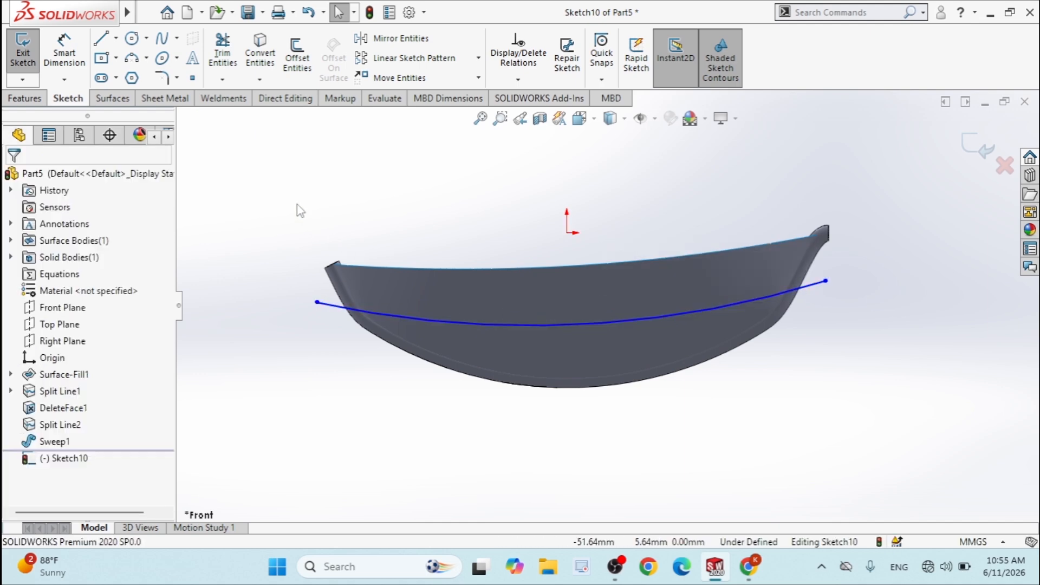
{"action": "left_click", "coordinate": [976, 145]}
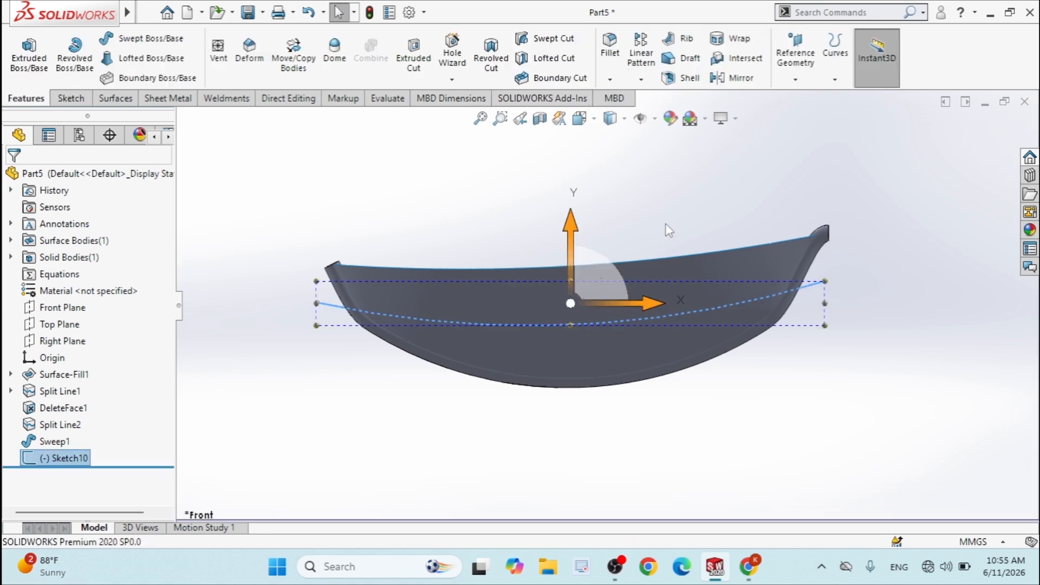
Split both hull side faces with a projection Split Line made from the arc sketch
{"action": "mouse_move", "coordinate": [684, 163]}
{"action": "middle_mouse_down"}
{"action": "mouse_move", "coordinate": [703, 233]}
{"action": "mouse_move", "coordinate": [702, 300]}
{"action": "middle_mouse_up"}
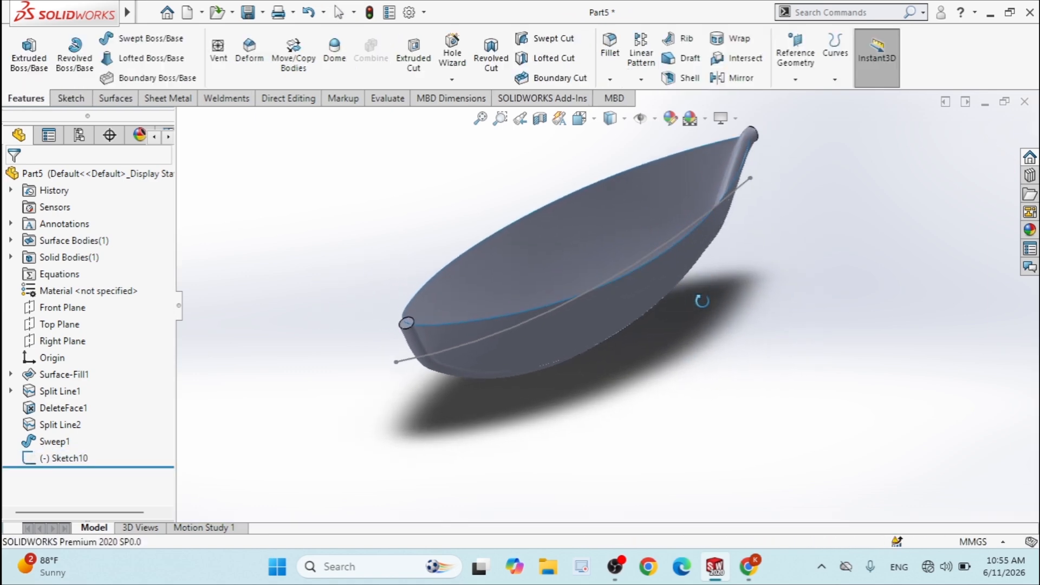
{"action": "left_click", "coordinate": [836, 81]}
{"action": "left_click", "coordinate": [867, 98]}
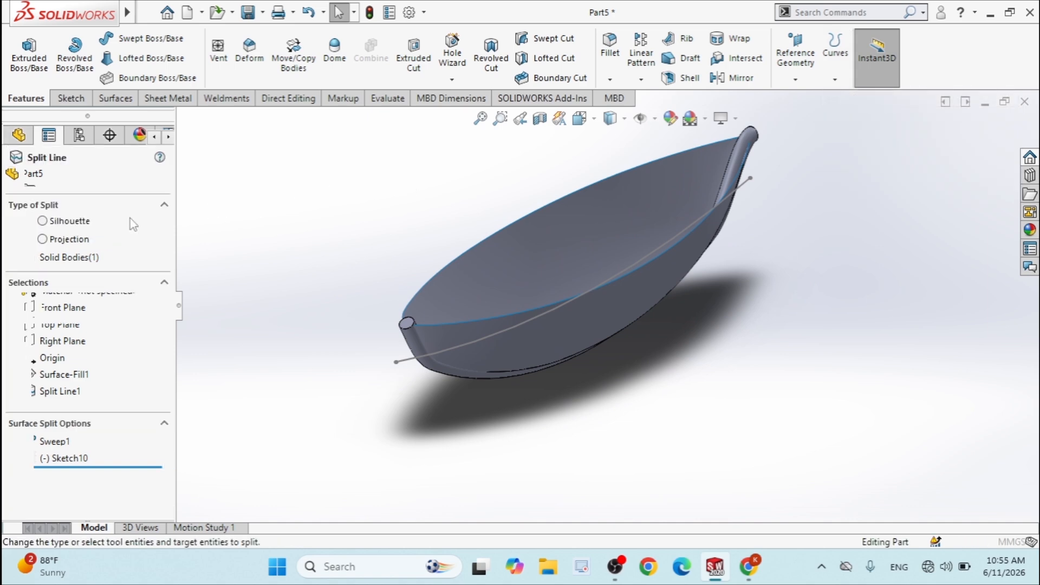
{"action": "left_click", "coordinate": [54, 256]}
{"action": "left_click", "coordinate": [43, 239]}
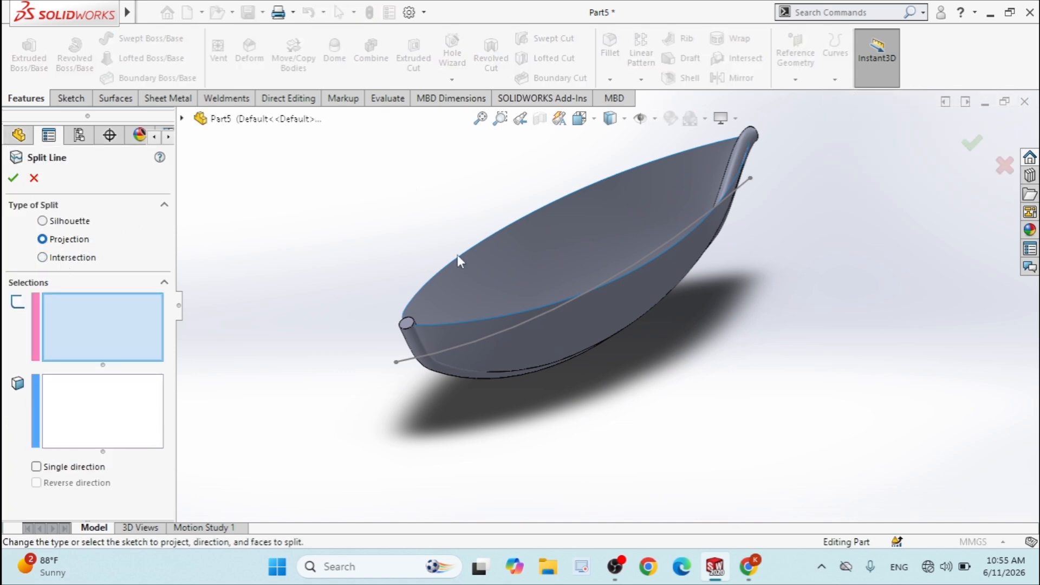
{"action": "left_click", "coordinate": [522, 325]}
{"action": "left_click", "coordinate": [454, 342]}
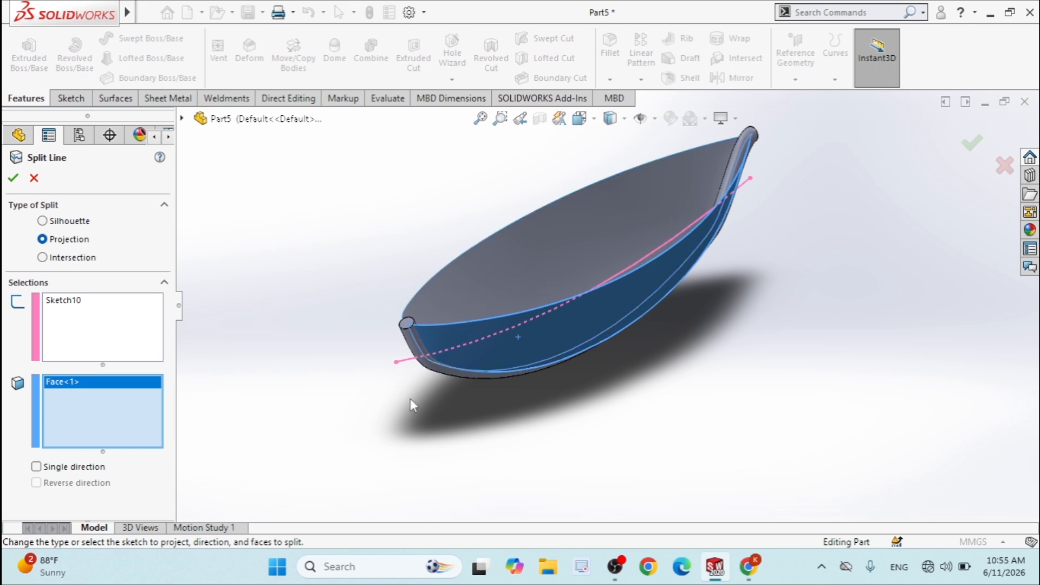
{"action": "left_click", "coordinate": [489, 283]}
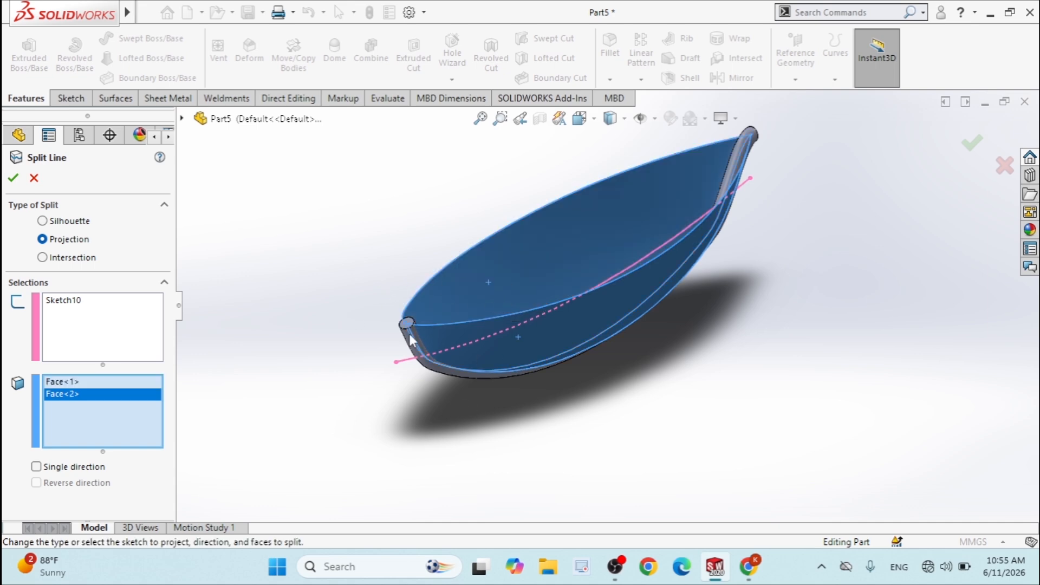
{"action": "middle_click_drag", "start_coordinate": [489, 283], "coordinate": [469, 308]}
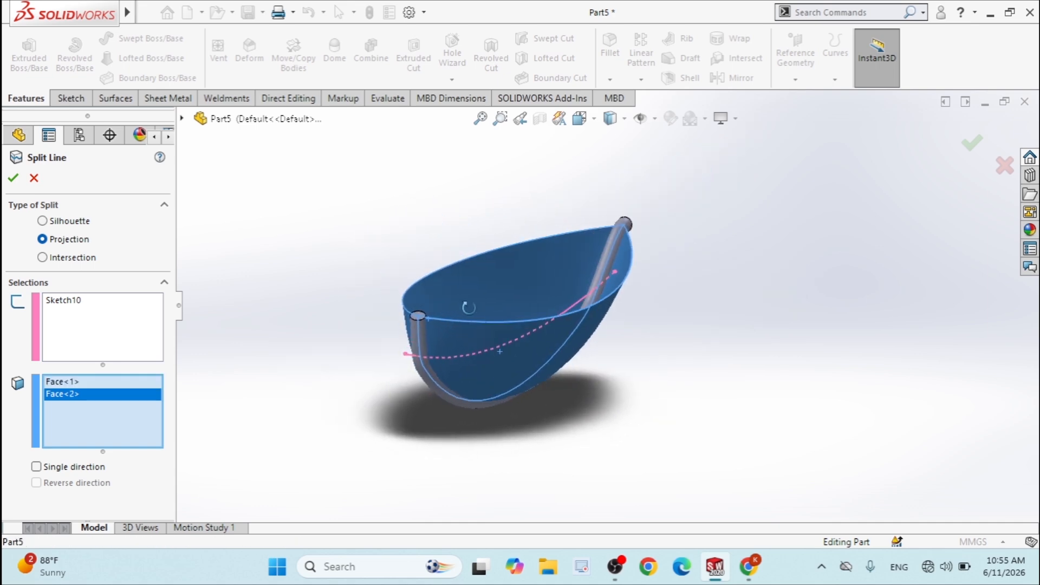
{"action": "left_click", "coordinate": [16, 179]}
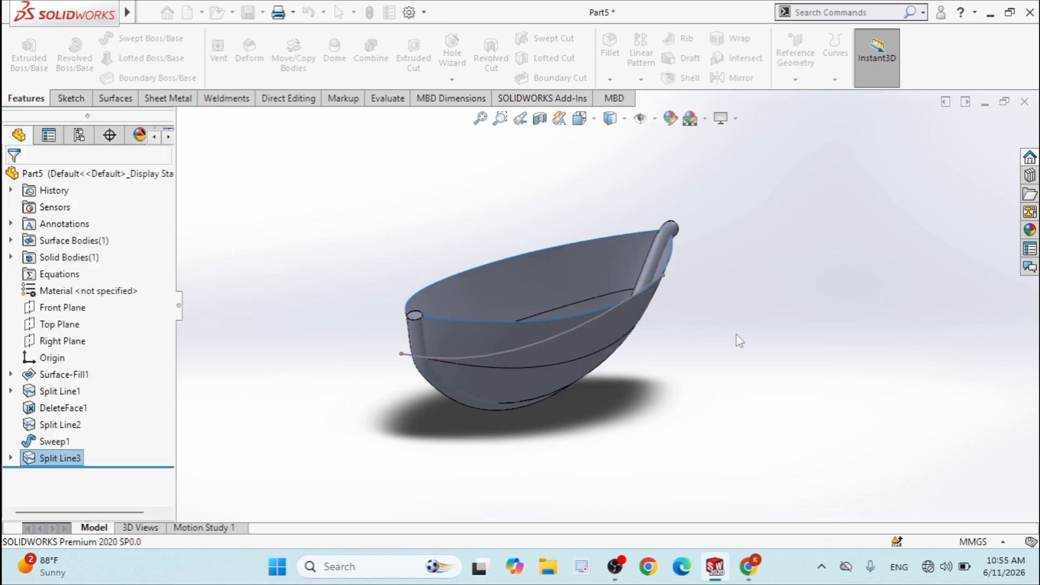
Sweep a 2 mm circular profile along the arc-shaped split edge on the near side of the hull
{"action": "middle_click_drag", "start_coordinate": [734, 344], "coordinate": [616, 368]}
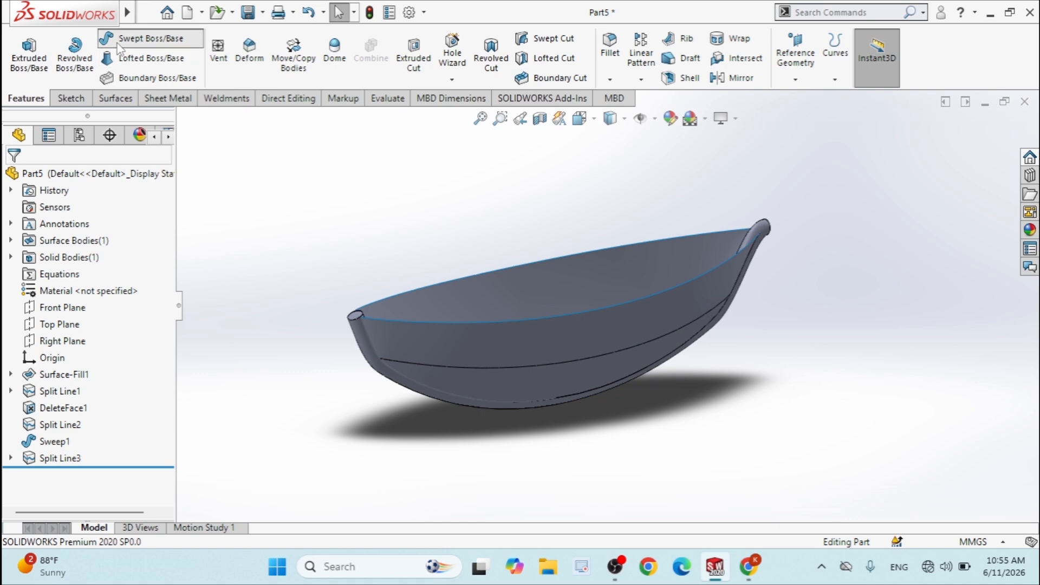
{"action": "left_click", "coordinate": [147, 38]}
{"action": "left_click", "coordinate": [53, 281]}
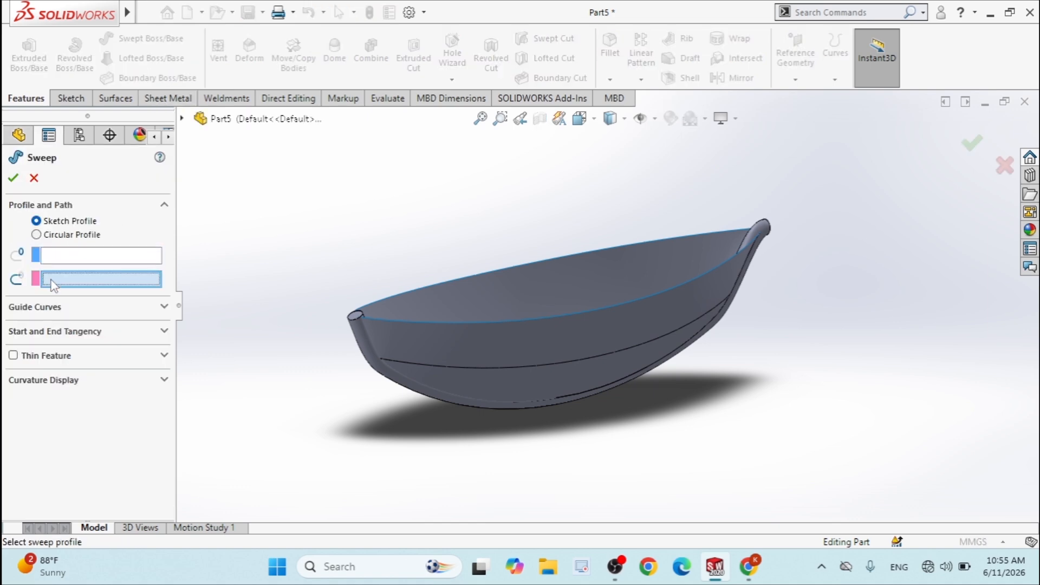
{"action": "left_click", "coordinate": [56, 234]}
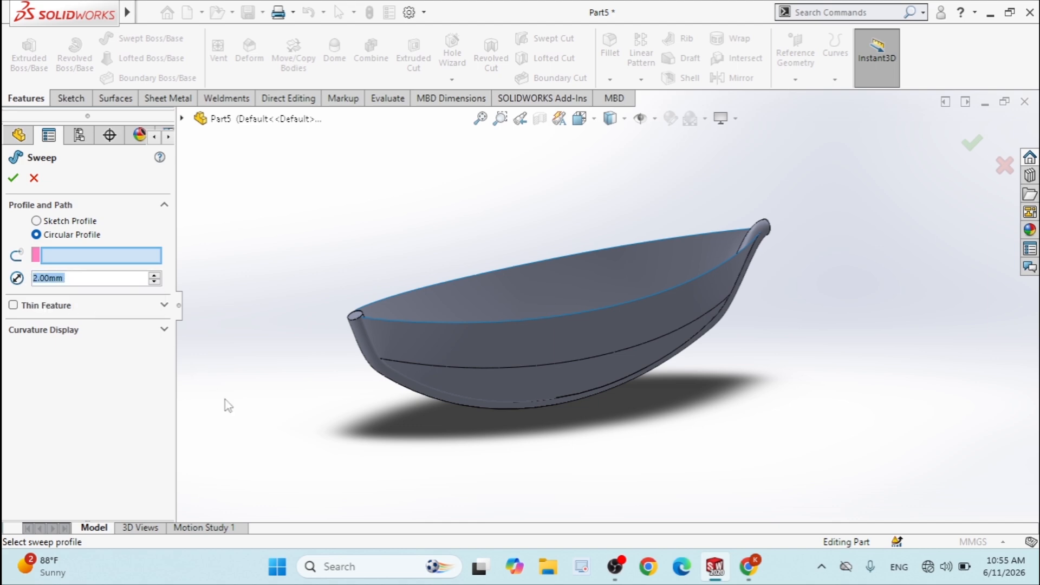
{"action": "left_click", "coordinate": [418, 363]}
{"action": "middle_click_drag", "start_coordinate": [282, 382], "coordinate": [297, 412]}
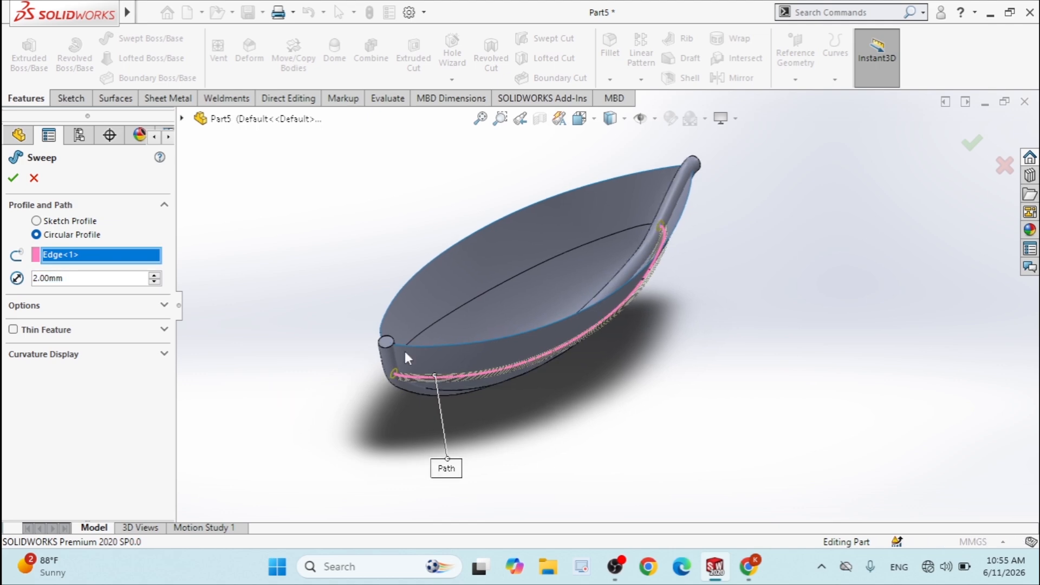
{"action": "left_click", "coordinate": [439, 322]}
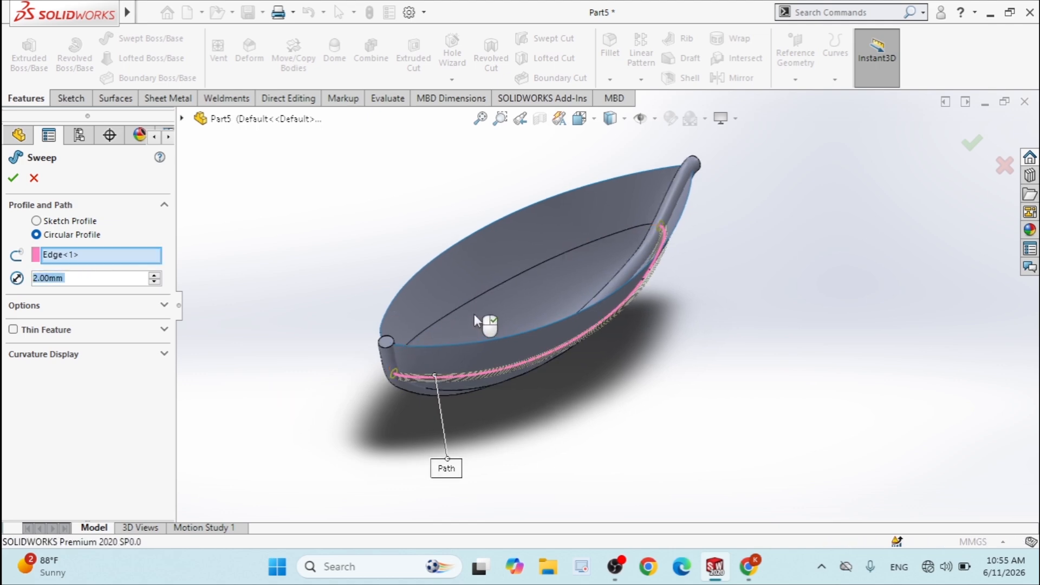
{"action": "middle_click_drag", "start_coordinate": [420, 352], "coordinate": [460, 341]}
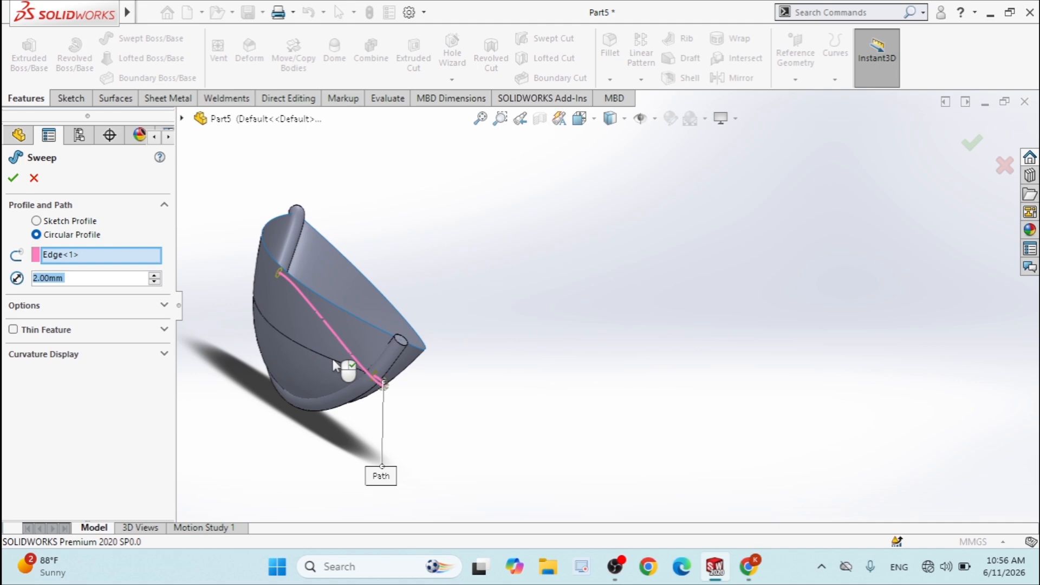
{"action": "left_click", "coordinate": [118, 259]}
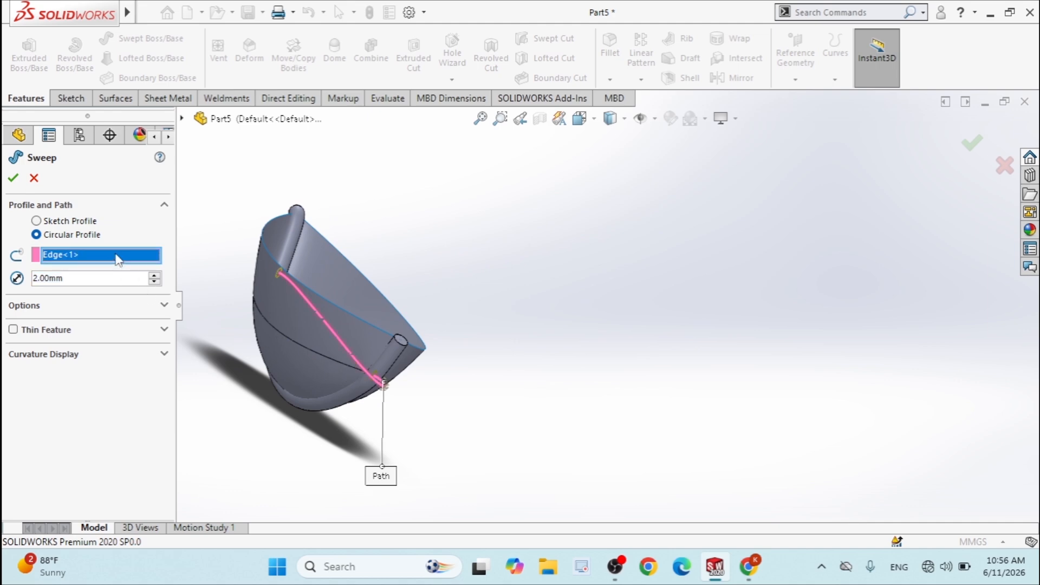
{"action": "left_click", "coordinate": [288, 339]}
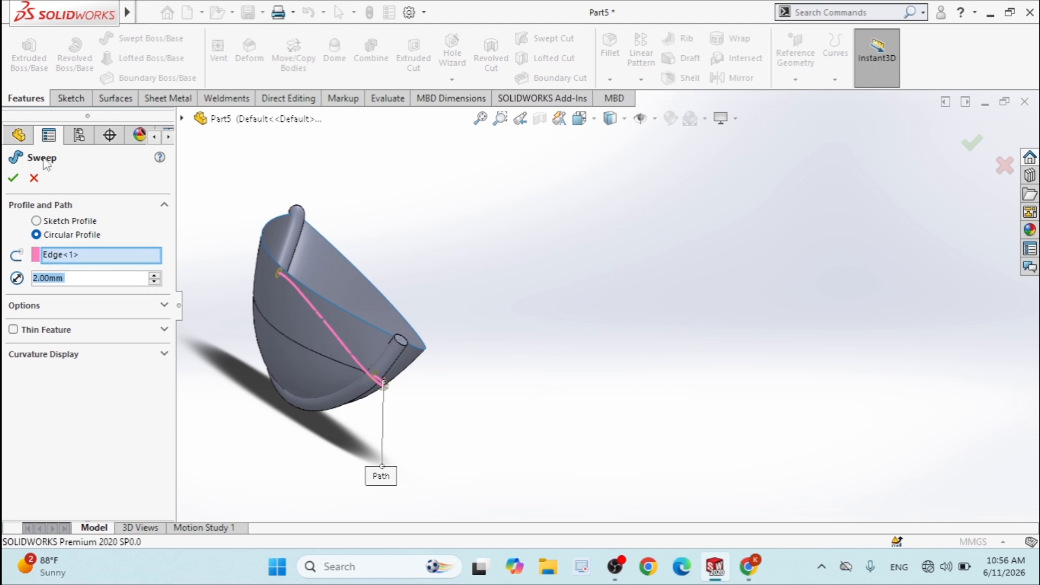
{"action": "left_click", "coordinate": [16, 179]}
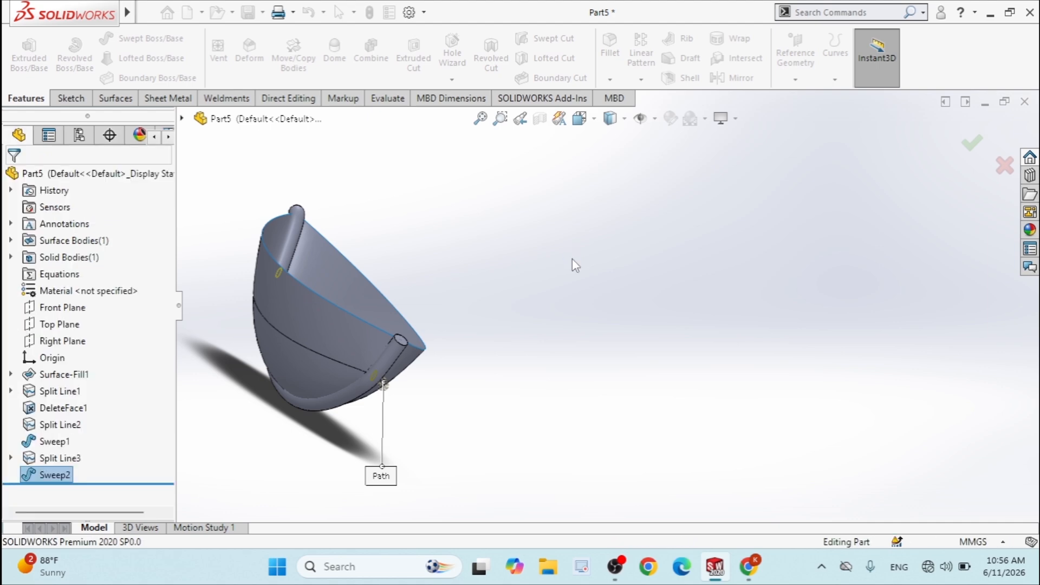
Sweep a 2 mm circular profile along the matching split edge on the opposite side of the hull
{"action": "scroll", "coordinate": [585, 260], "scroll_direction": "up", "scroll_amount": 3}
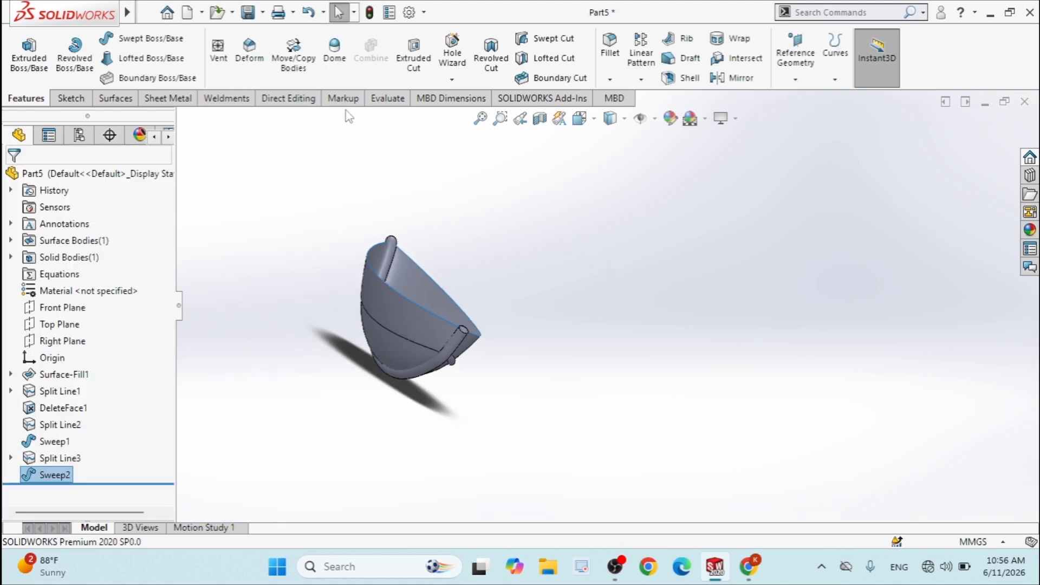
{"action": "scroll", "coordinate": [462, 258], "scroll_direction": "down", "scroll_amount": 1}
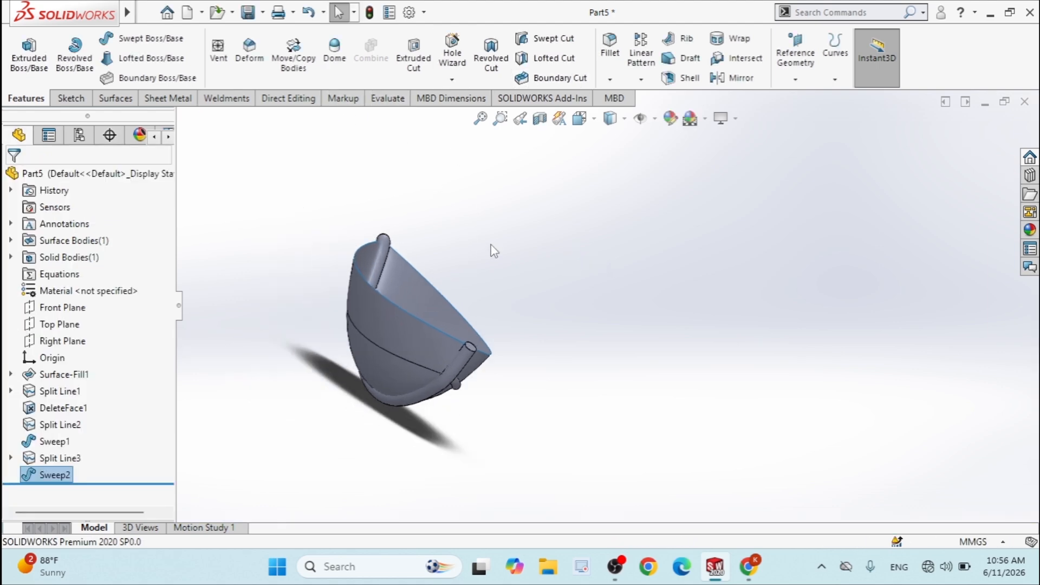
{"action": "left_click", "coordinate": [137, 41]}
{"action": "left_click", "coordinate": [48, 282]}
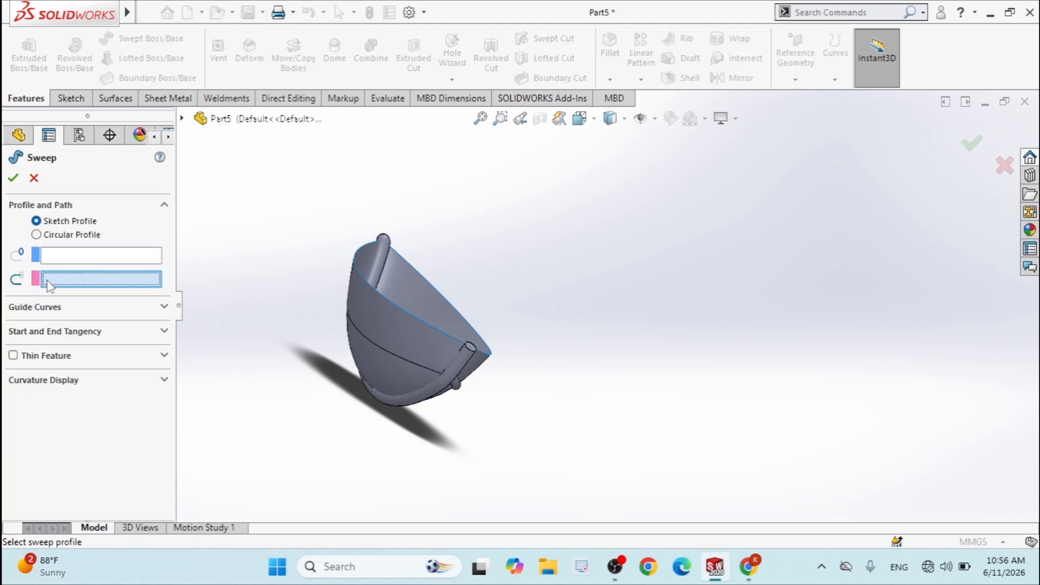
{"action": "left_click", "coordinate": [36, 234]}
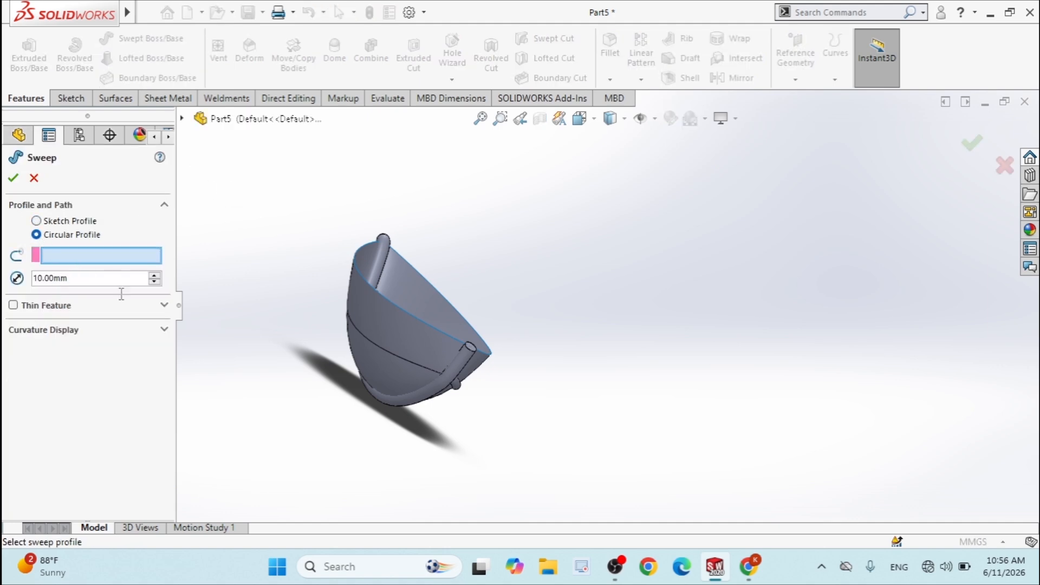
{"action": "type", "text": "2cm"}
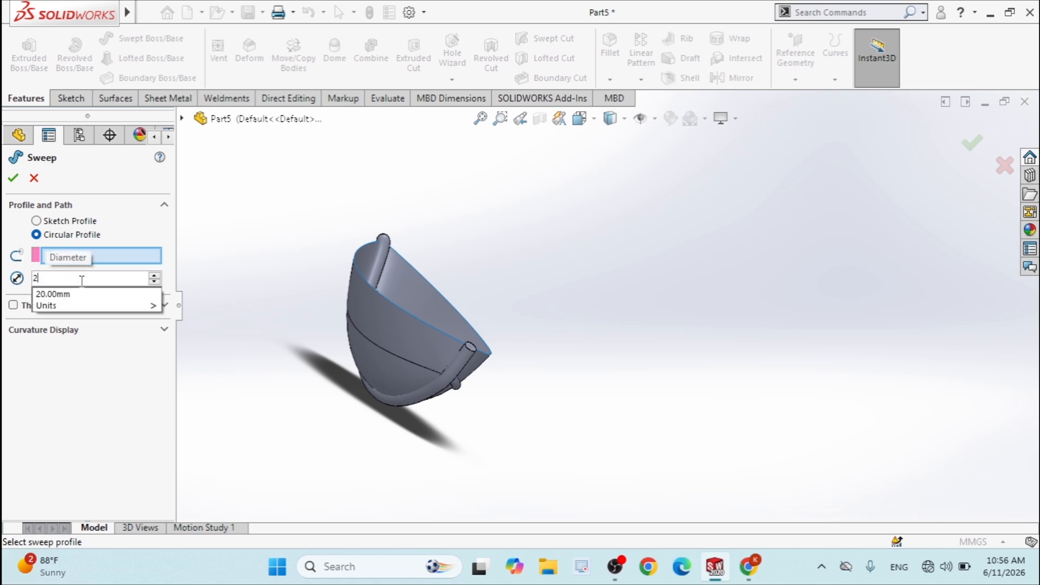
{"action": "left_click", "coordinate": [89, 262]}
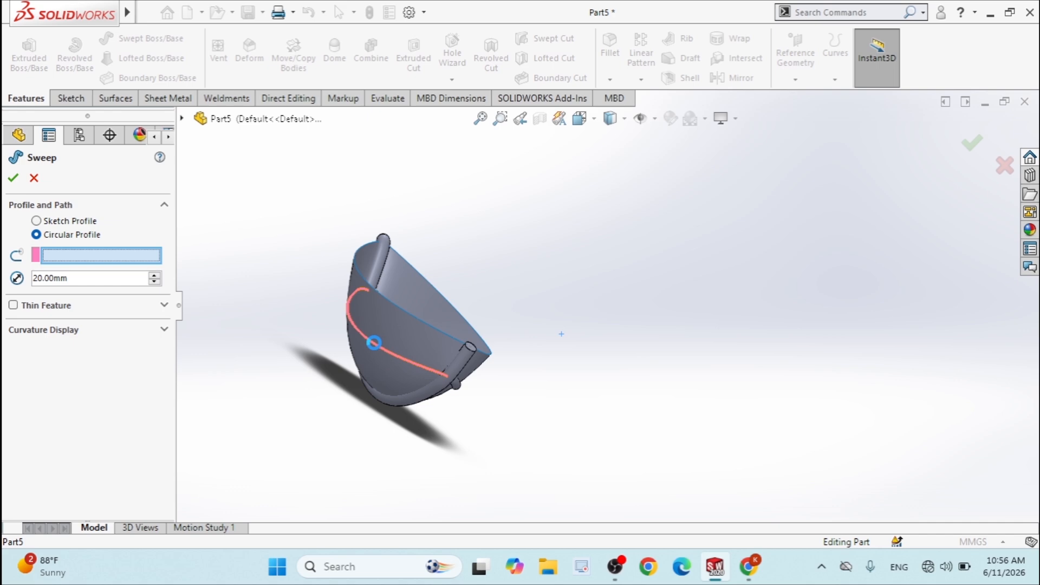
{"action": "left_click", "coordinate": [372, 342]}
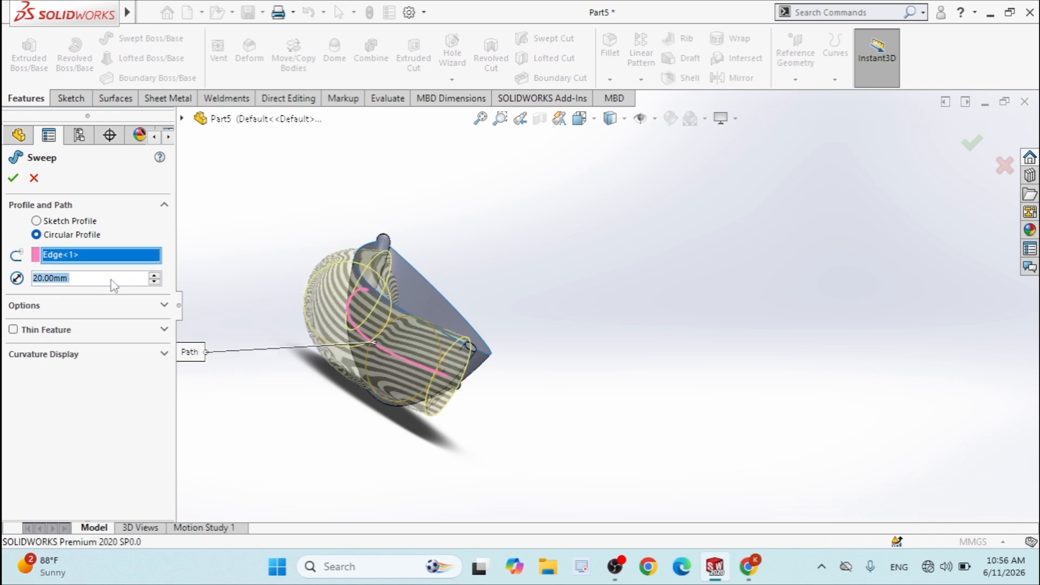
{"action": "type", "text": "2"}
{"action": "key", "text": "Return"}
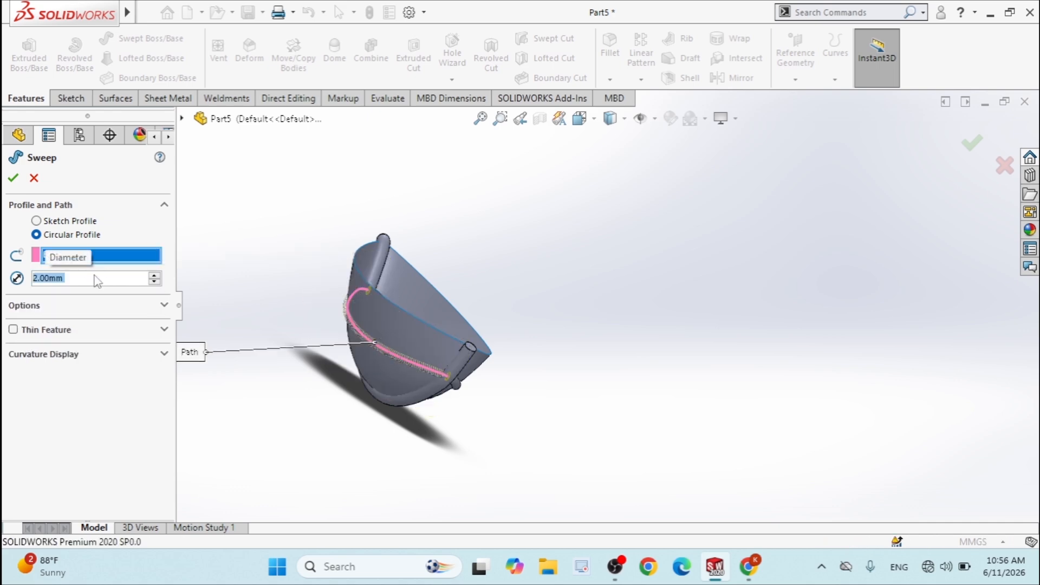
{"action": "left_click", "coordinate": [13, 177]}
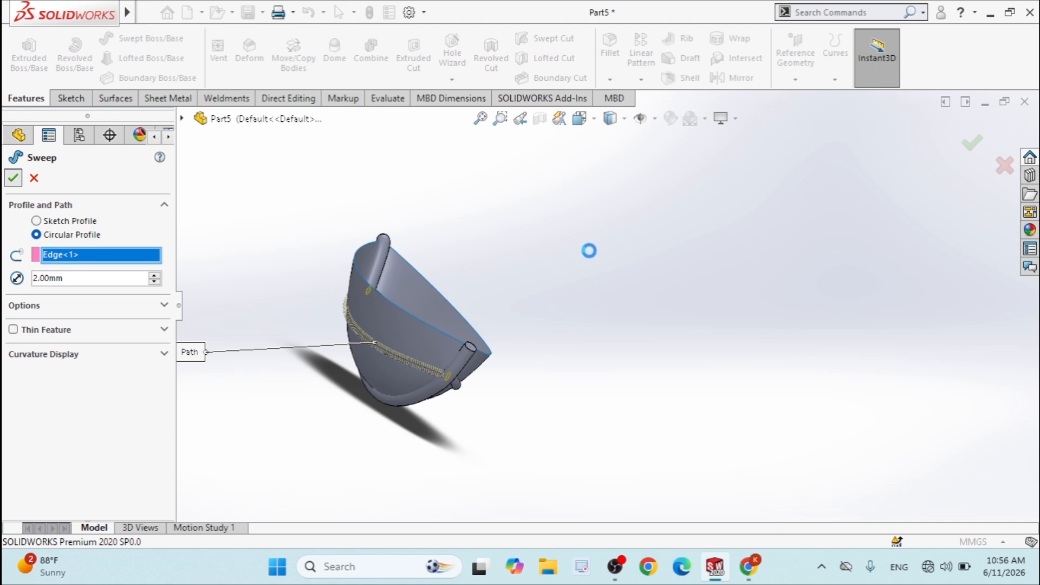
Change the view settings to give the boat a more realistic, reflective display
{"action": "middle_click_drag", "start_coordinate": [520, 334], "coordinate": [471, 304]}
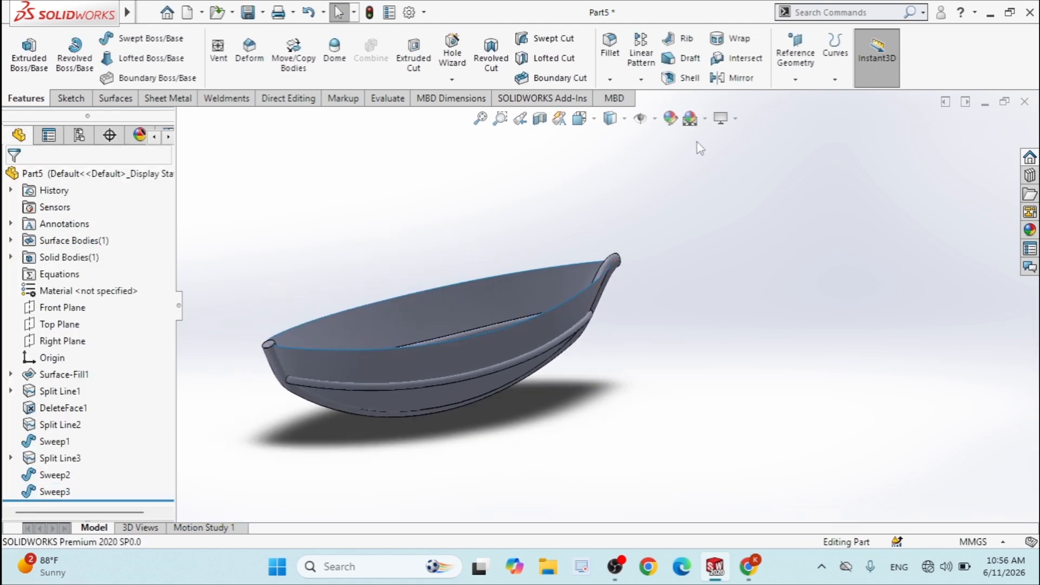
{"action": "left_click", "coordinate": [721, 118]}
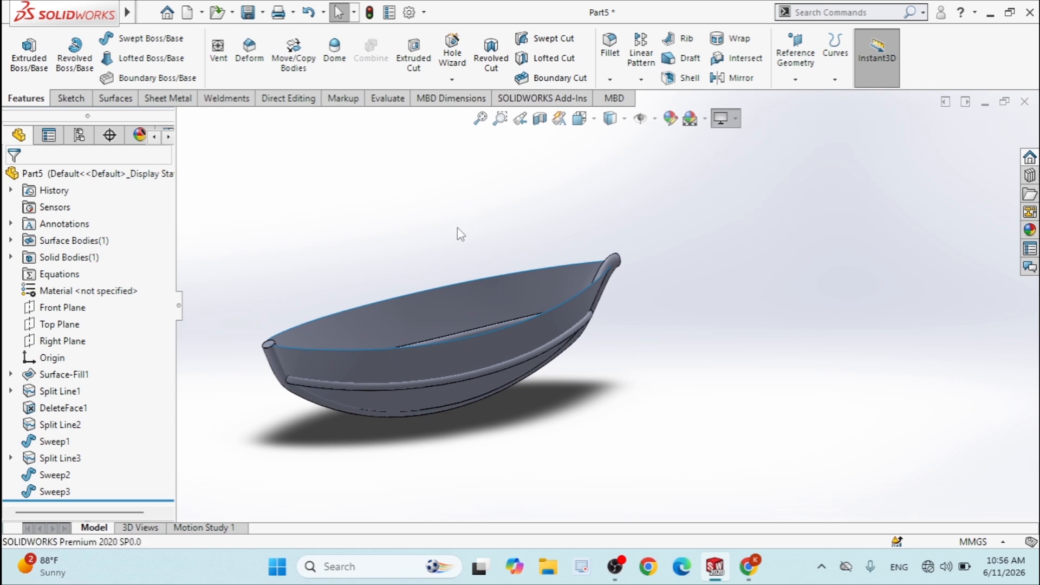
{"action": "middle_click_drag", "start_coordinate": [376, 245], "coordinate": [363, 237]}
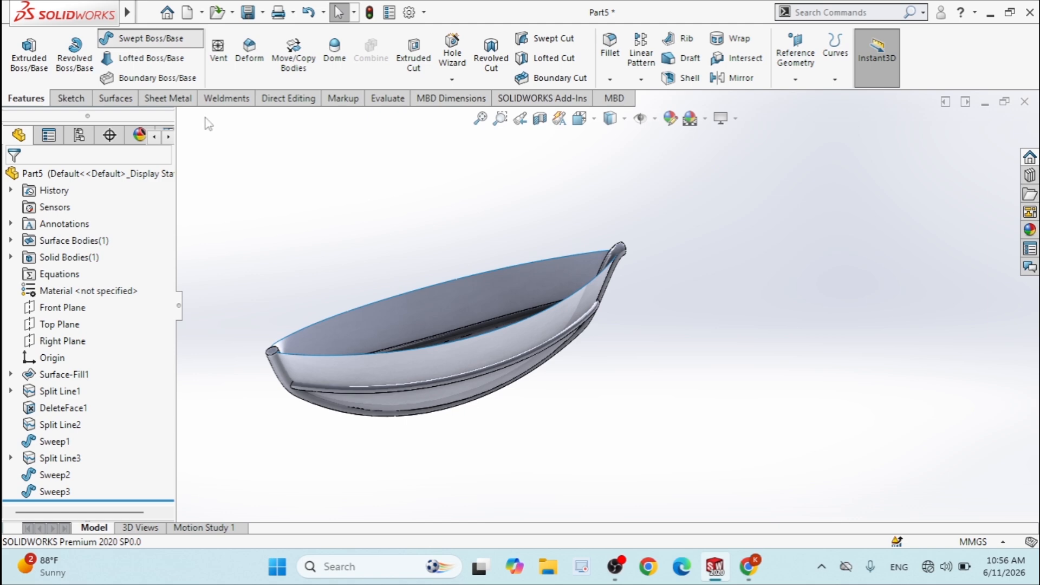
Sweep a 2 mm circular profile along the far upper rim edge of the hull
{"action": "left_click", "coordinate": [142, 38]}
{"action": "left_click", "coordinate": [53, 235]}
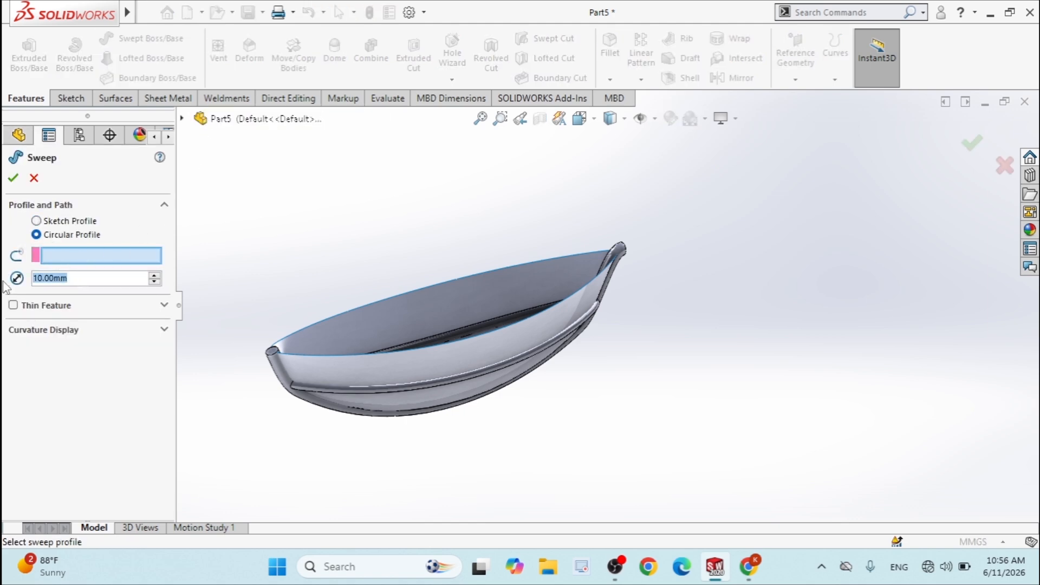
{"action": "type", "text": "2"}
{"action": "key", "text": "Return"}
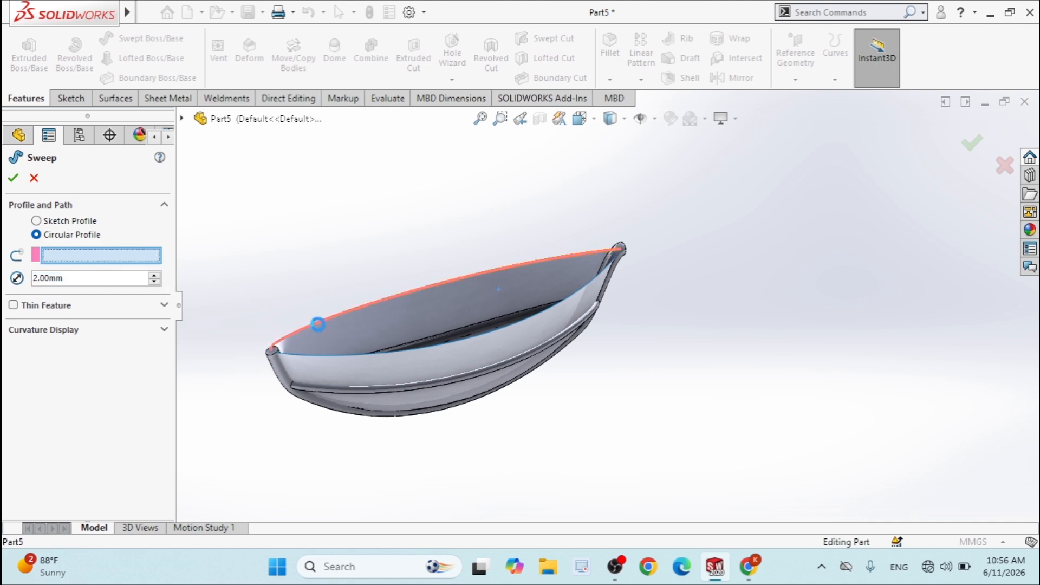
{"action": "left_click", "coordinate": [317, 325]}
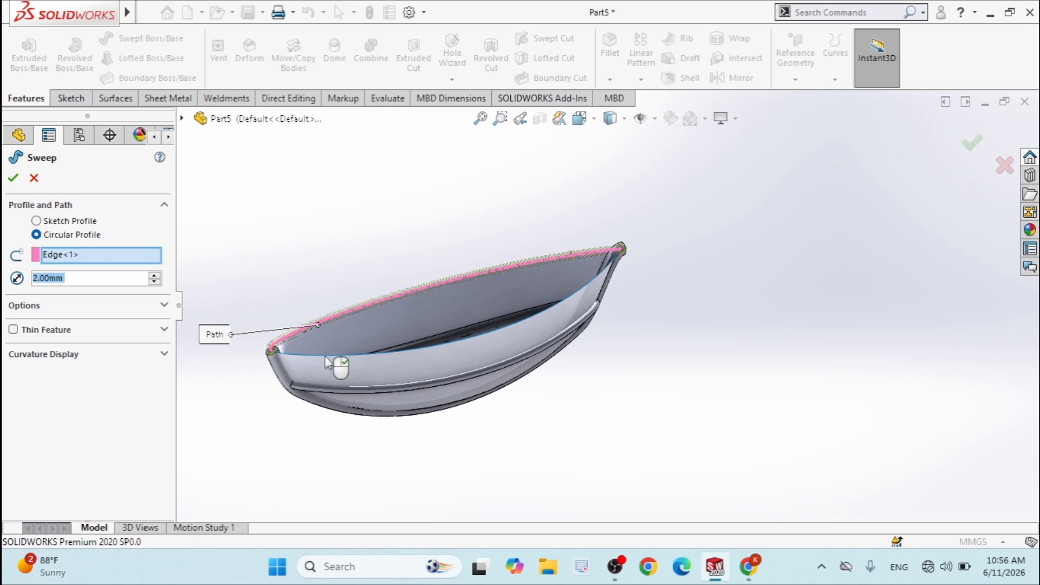
{"action": "left_click", "coordinate": [14, 179]}
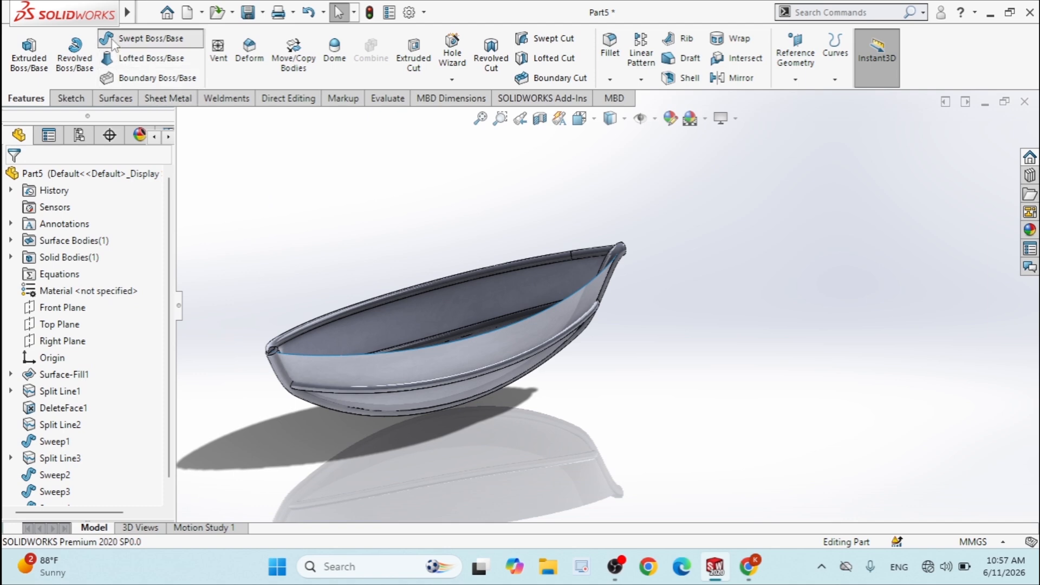
Sweep a 2 mm circular profile along the near upper rim edge of the hull
{"action": "left_click", "coordinate": [141, 38]}
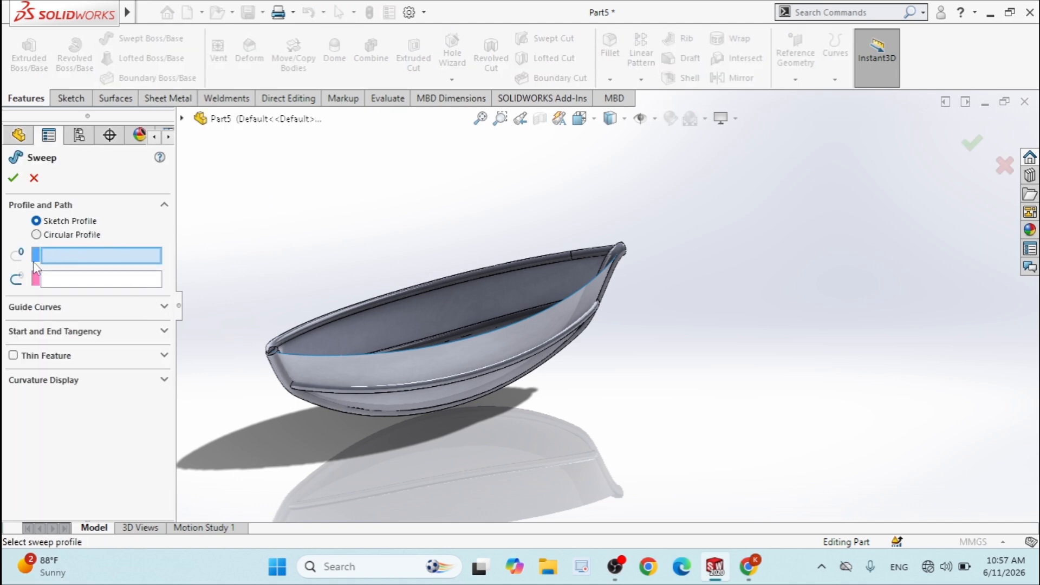
{"action": "left_click", "coordinate": [59, 235]}
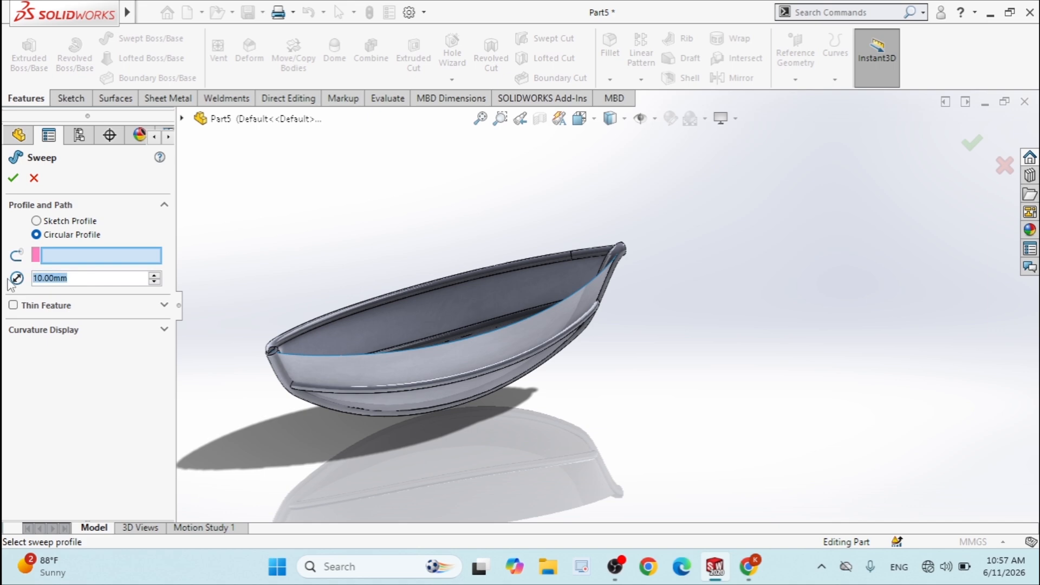
{"action": "type", "text": "2"}
{"action": "key", "text": "Return"}
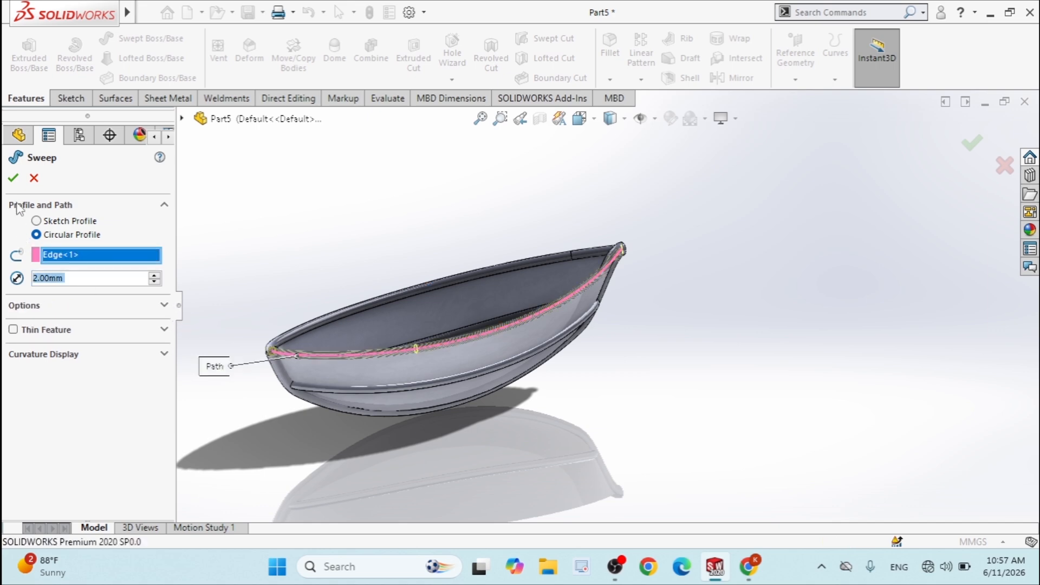
{"action": "left_click", "coordinate": [13, 180]}
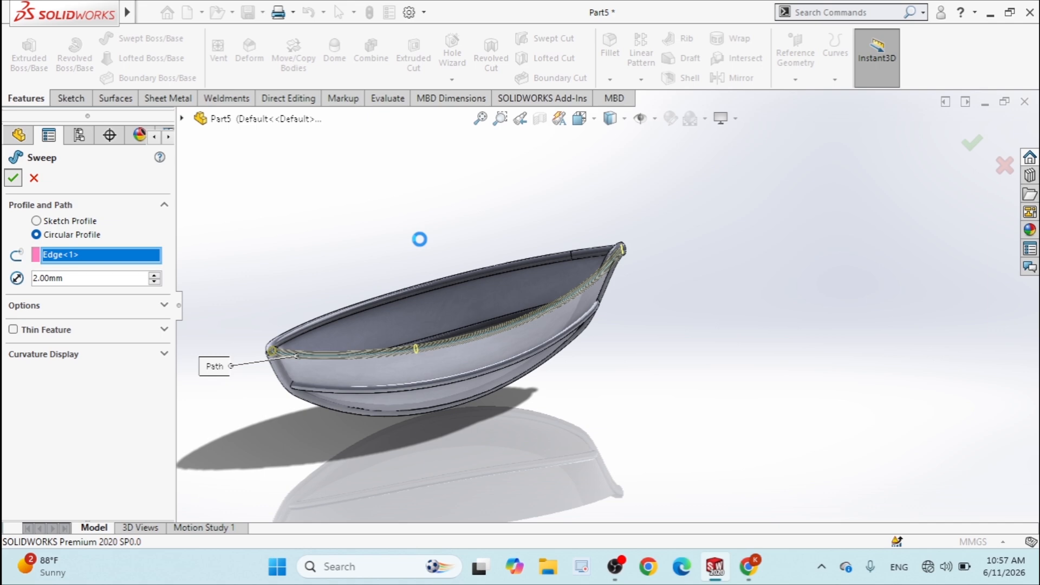
Turn off ambient occlusion in the display of the boat
{"action": "middle_click_drag", "start_coordinate": [421, 239], "coordinate": [560, 353]}
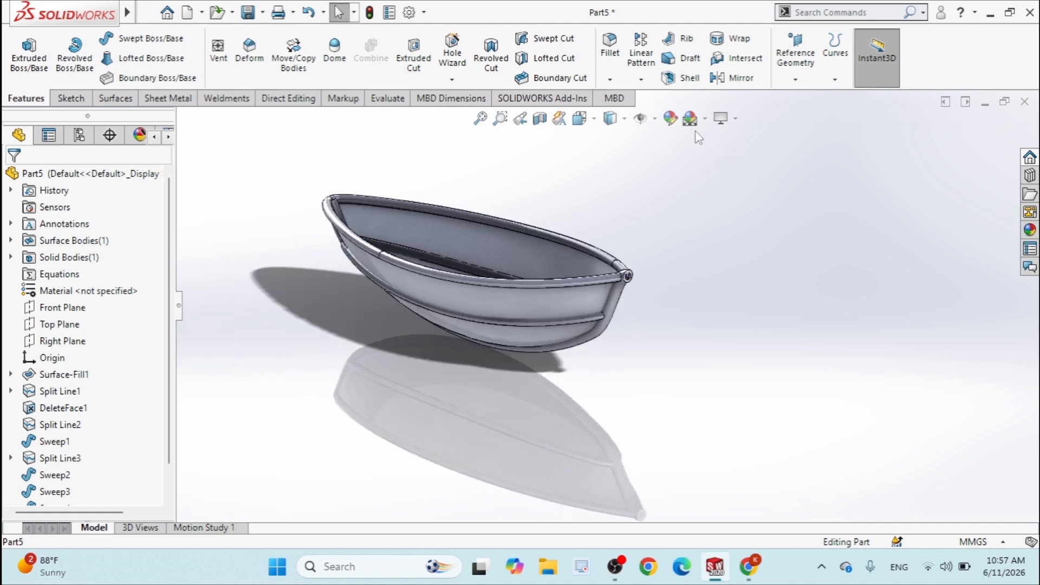
{"action": "scroll", "coordinate": [697, 135], "scroll_direction": "down", "scroll_amount": 2}
{"action": "left_click", "coordinate": [721, 118]}
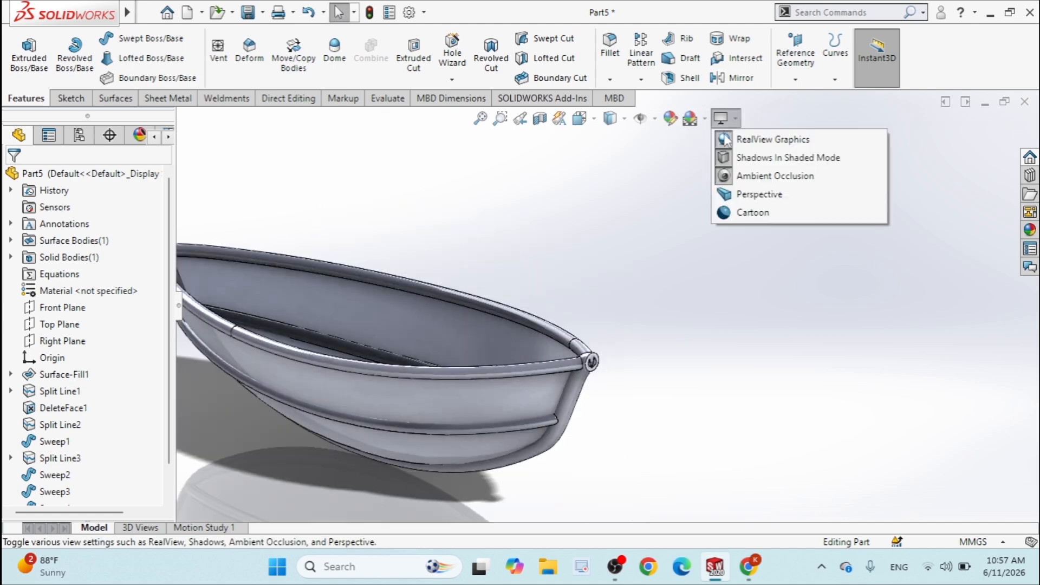
{"action": "left_click", "coordinate": [731, 176]}
{"action": "scroll", "coordinate": [805, 238], "scroll_direction": "up", "scroll_amount": 2}
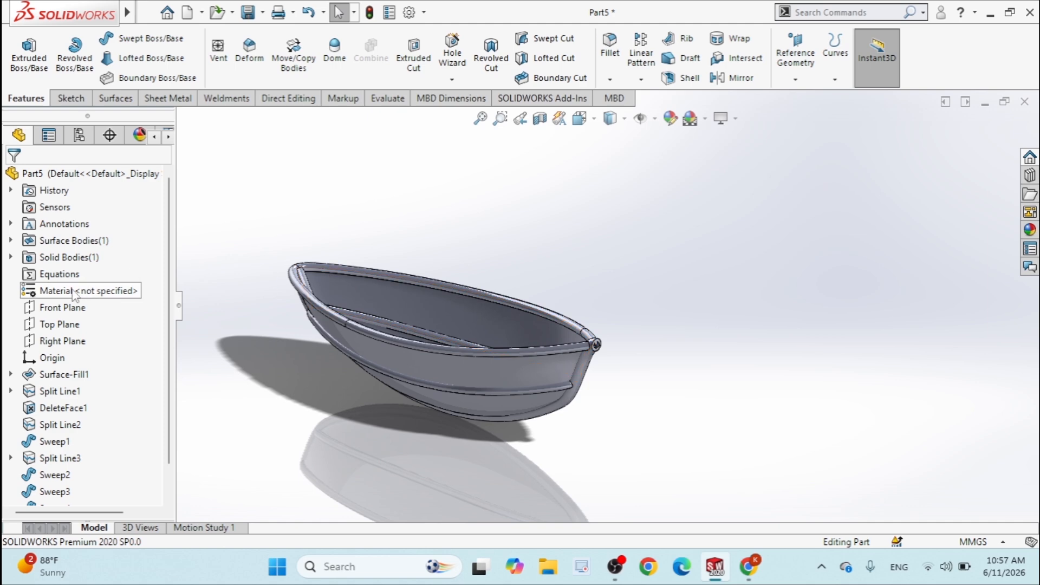
Sketch a center rectangle about 9.6 by 1.9 mm on the Front Plane, just below the rim in the hull's lower-rimmed half
{"action": "right_click", "coordinate": [53, 310]}
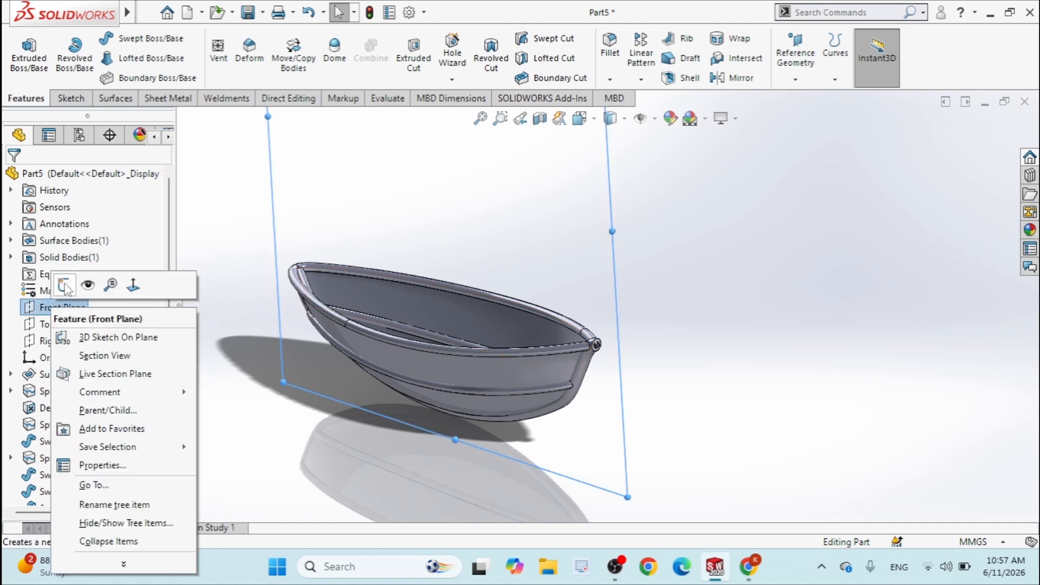
{"action": "left_click", "coordinate": [65, 284]}
{"action": "scroll", "coordinate": [683, 450], "scroll_direction": "down", "scroll_amount": 5}
{"action": "scroll", "coordinate": [856, 332], "scroll_direction": "up", "scroll_amount": 2}
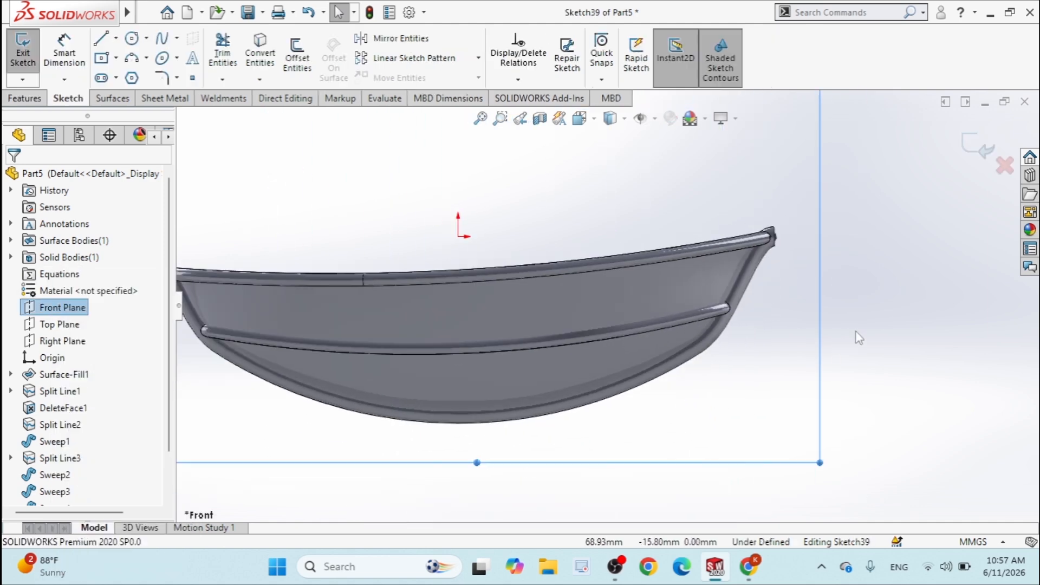
{"action": "scroll", "coordinate": [199, 361], "scroll_direction": "down", "scroll_amount": 1}
{"action": "left_click", "coordinate": [218, 115]}
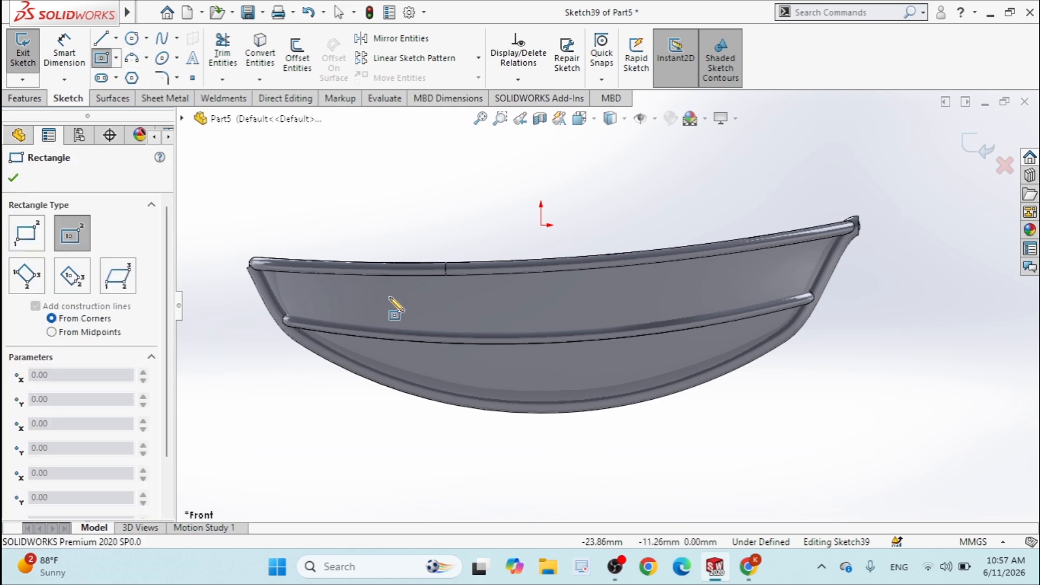
{"action": "left_click", "coordinate": [403, 294]}
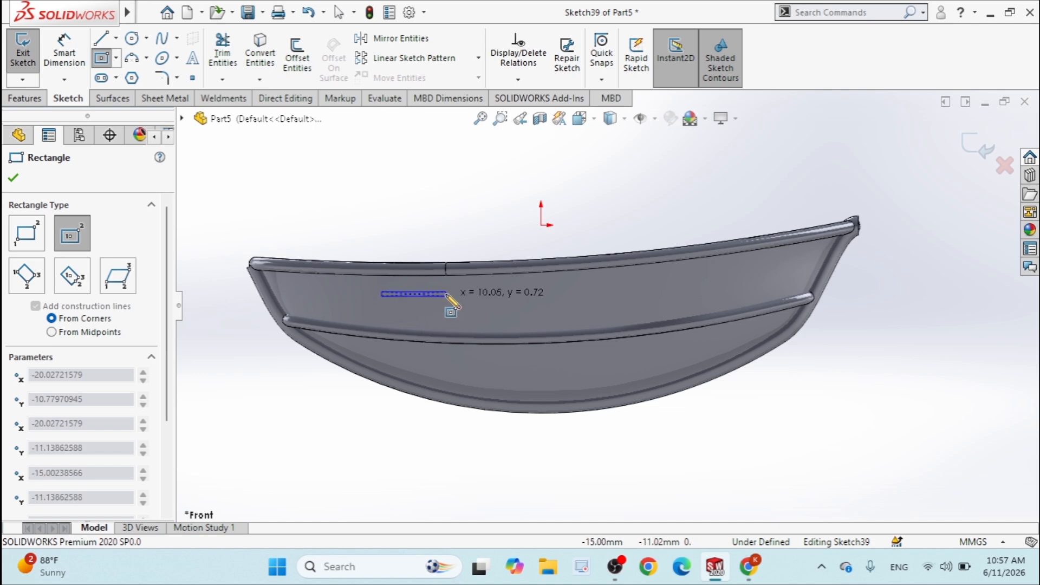
{"action": "left_click", "coordinate": [445, 300]}
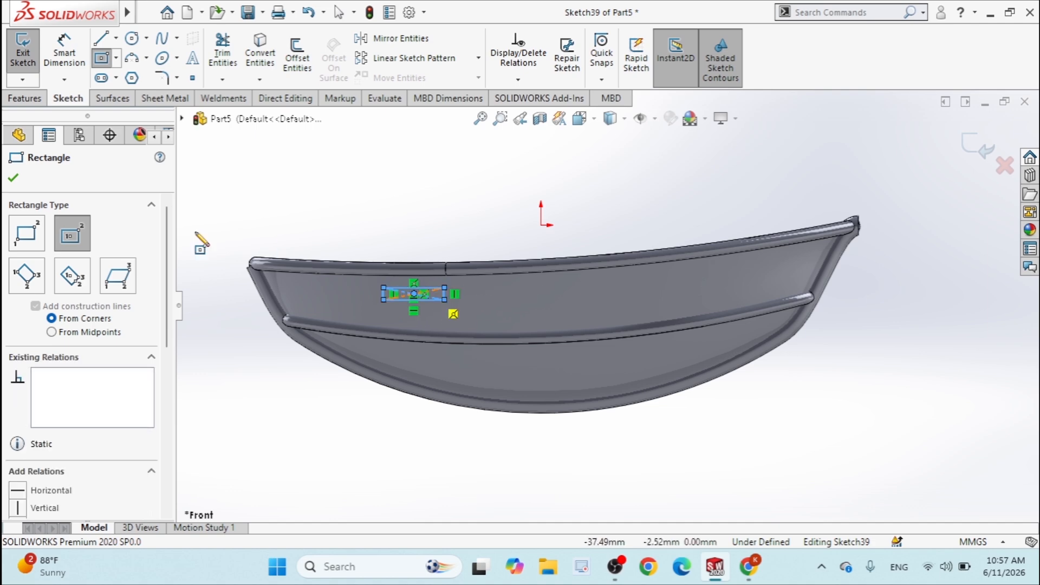
{"action": "left_click", "coordinate": [13, 178]}
Dimension the rectangle to 10 mm long and 1.5 mm high
{"action": "scroll", "coordinate": [398, 283], "scroll_direction": "down", "scroll_amount": 2}
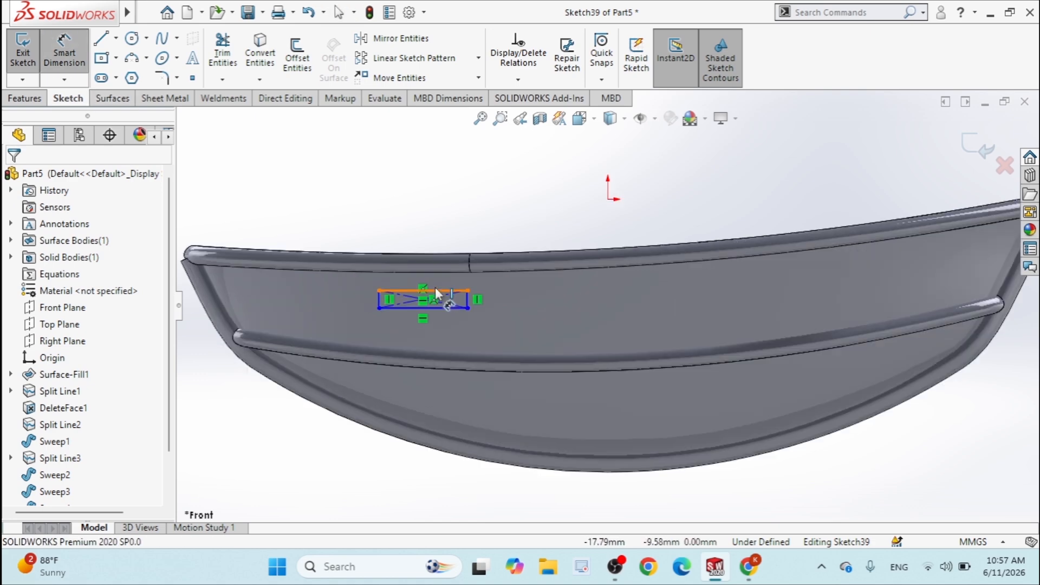
{"action": "left_click", "coordinate": [440, 308]}
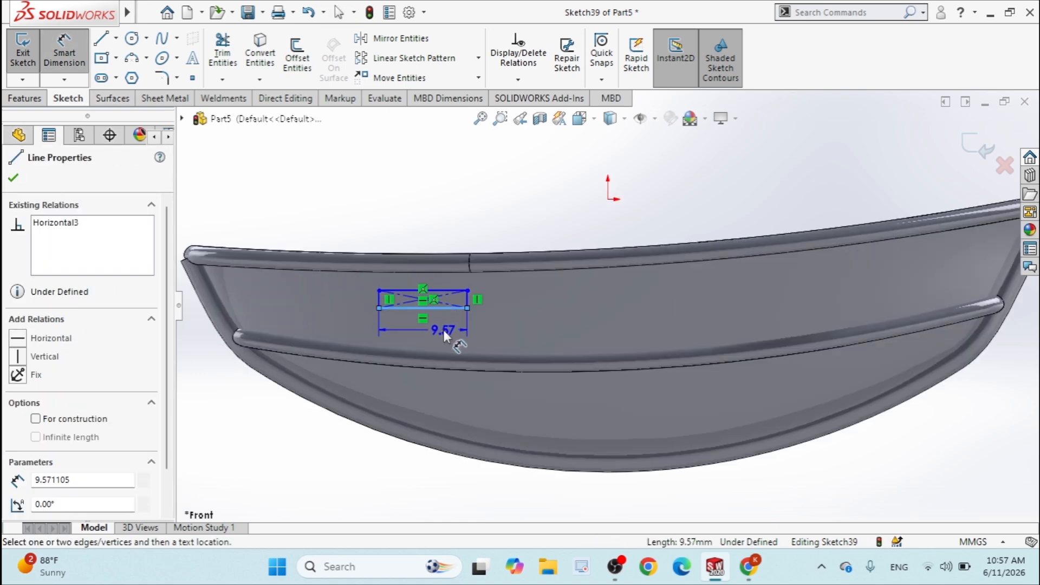
{"action": "left_click", "coordinate": [450, 337]}
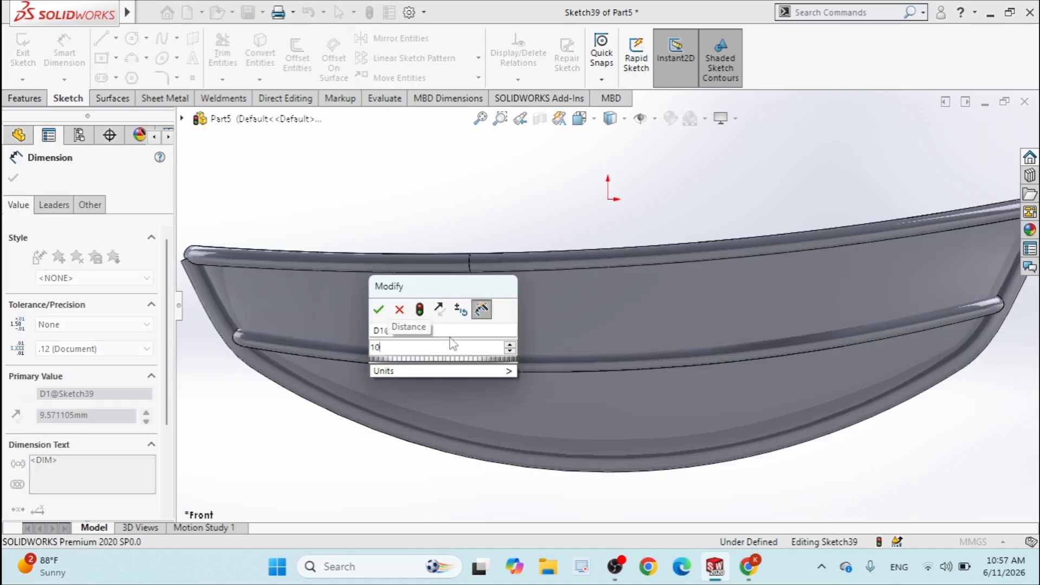
{"action": "key", "text": "Return"}
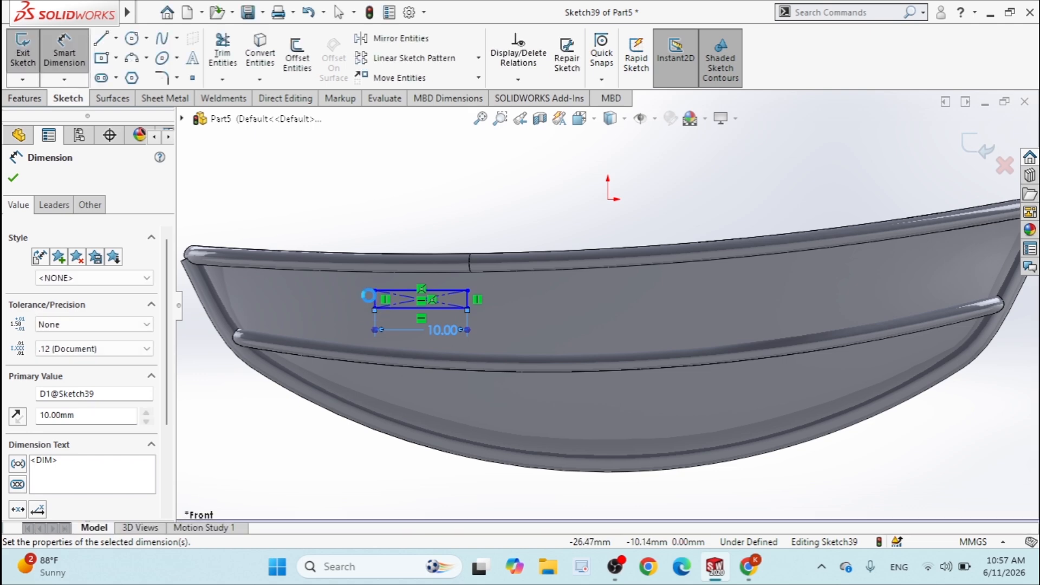
{"action": "left_click", "coordinate": [373, 298]}
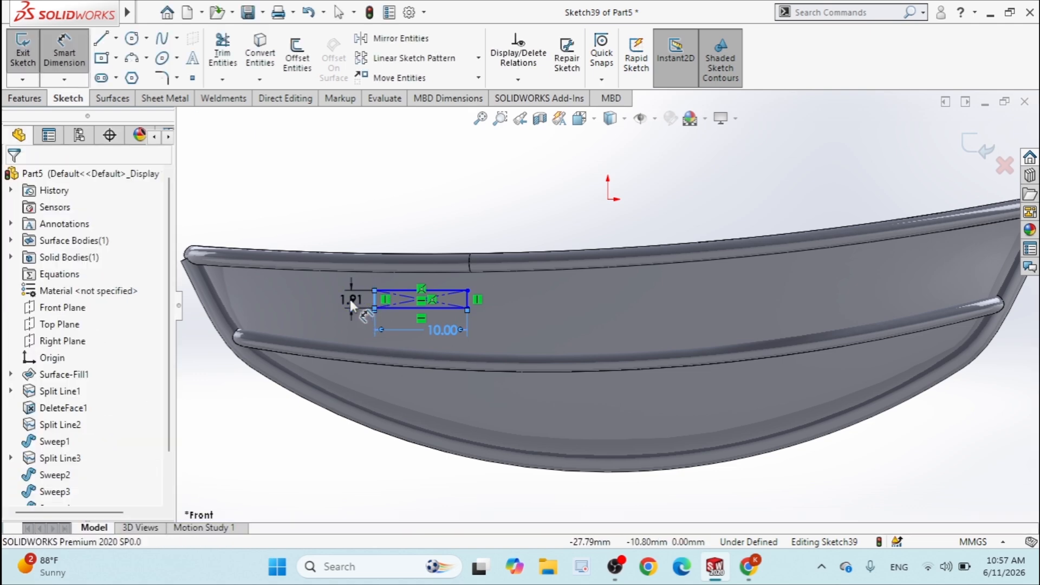
{"action": "left_click", "coordinate": [350, 302]}
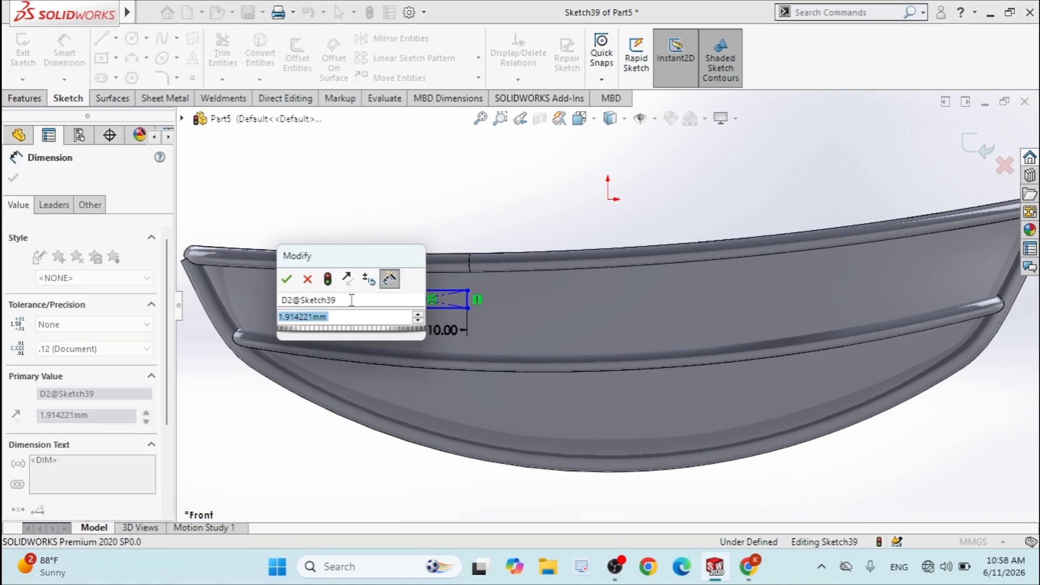
{"action": "key", "text": "Return"}
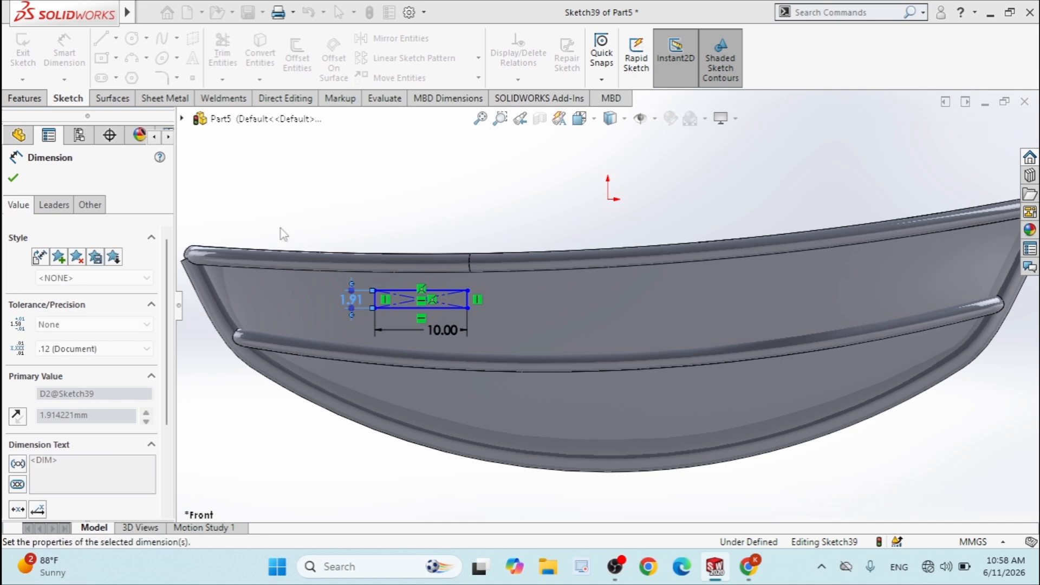
{"action": "left_click", "coordinate": [13, 178]}
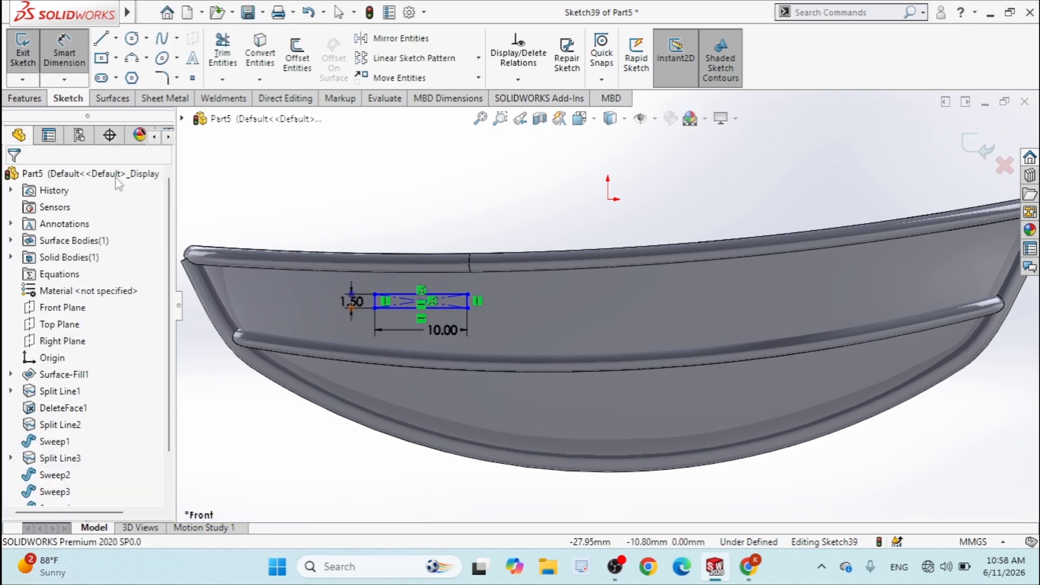
Dimension the rectangle's outer short side 25 mm horizontally from the nearer end point of the hull rim
{"action": "left_click", "coordinate": [57, 68]}
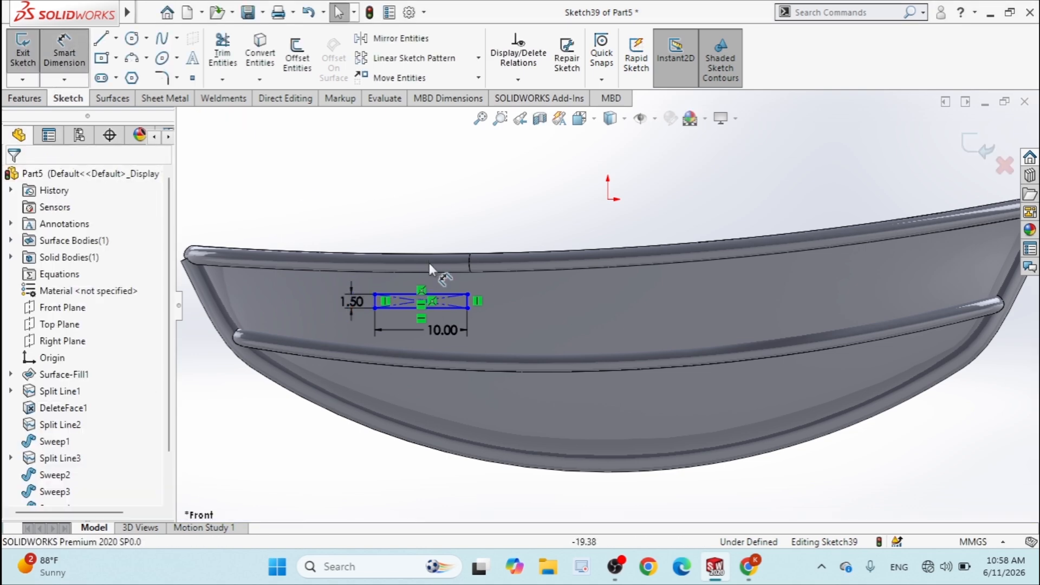
{"action": "left_click", "coordinate": [376, 300]}
{"action": "left_click", "coordinate": [186, 259]}
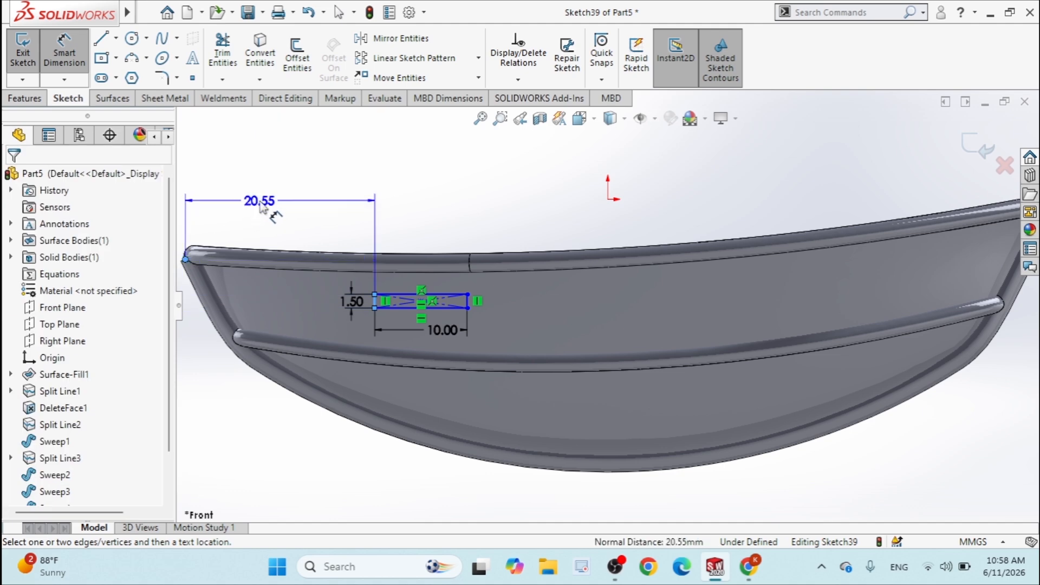
{"action": "left_click", "coordinate": [260, 205]}
{"action": "type", "text": "2"}
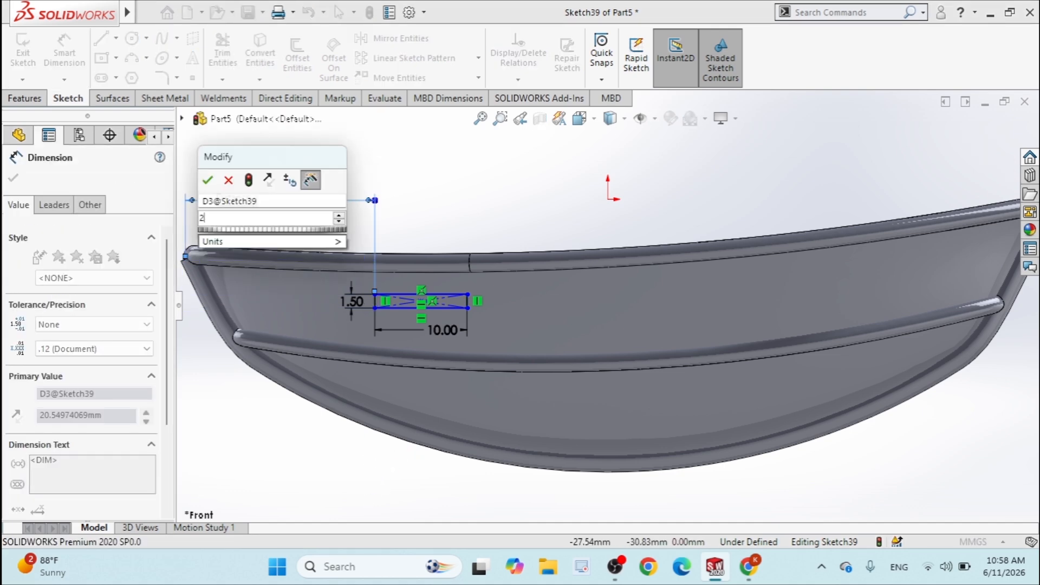
{"action": "type", "text": "5"}
{"action": "key", "text": "Return"}
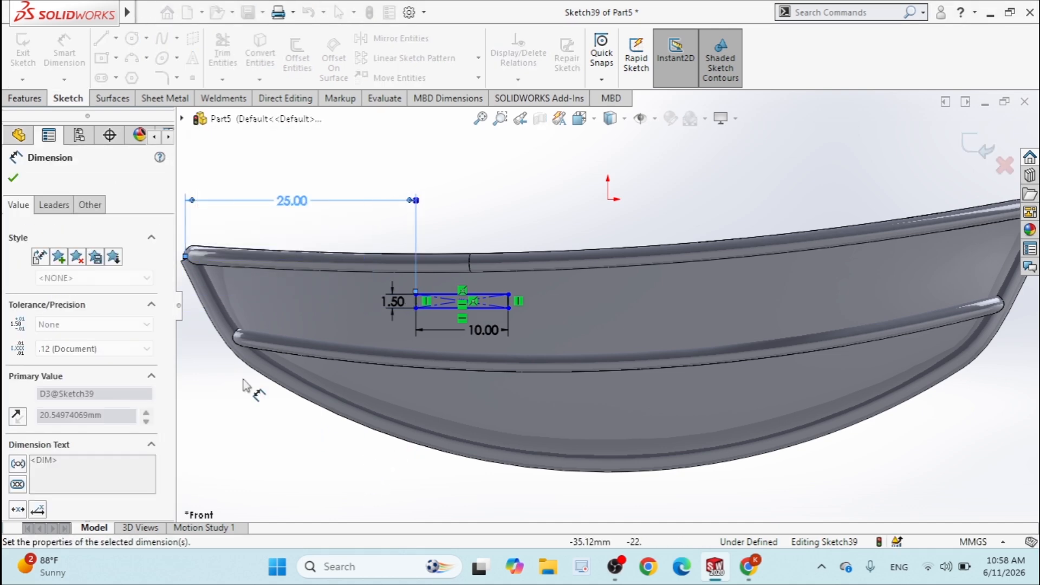
{"action": "key", "text": "Escape"}
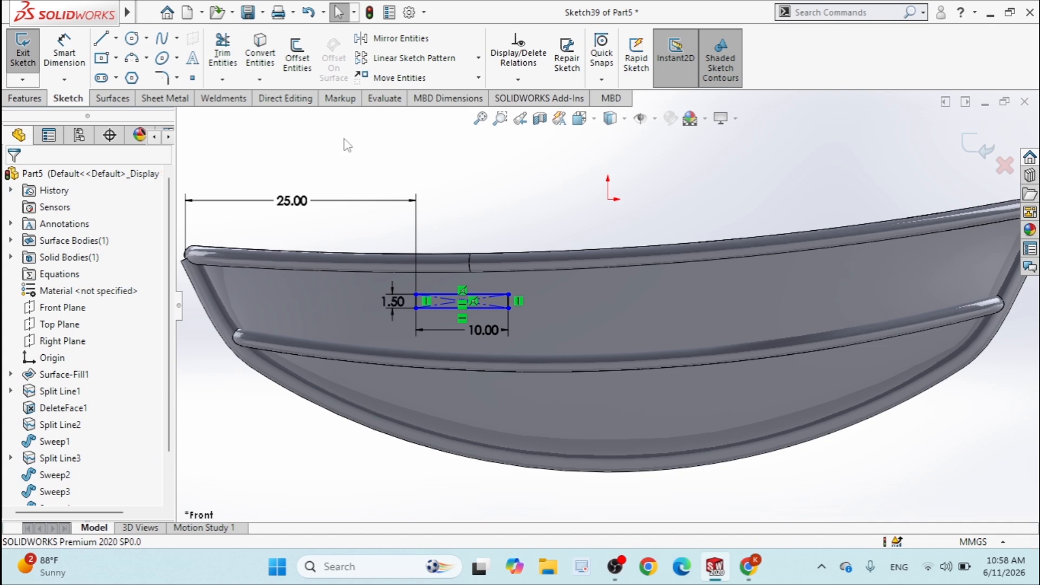
Copy the dimensioned rectangle from its lower inner corner to a slightly higher position in the other half of the hull
{"action": "left_click", "coordinate": [479, 78]}
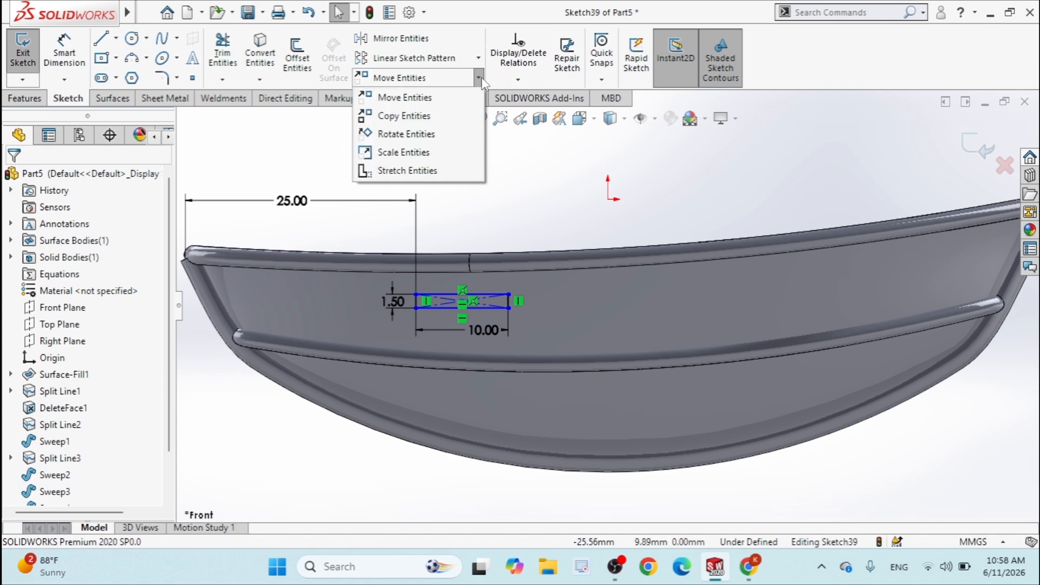
{"action": "left_click", "coordinate": [404, 116]}
{"action": "left_click_drag", "start_coordinate": [419, 323], "coordinate": [360, 332]}
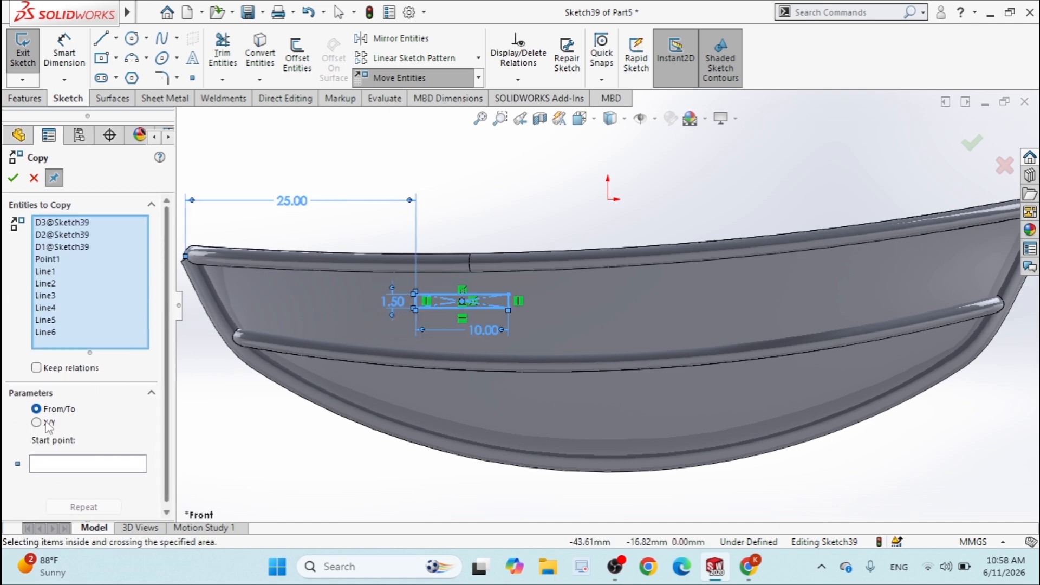
{"action": "left_click", "coordinate": [80, 469]}
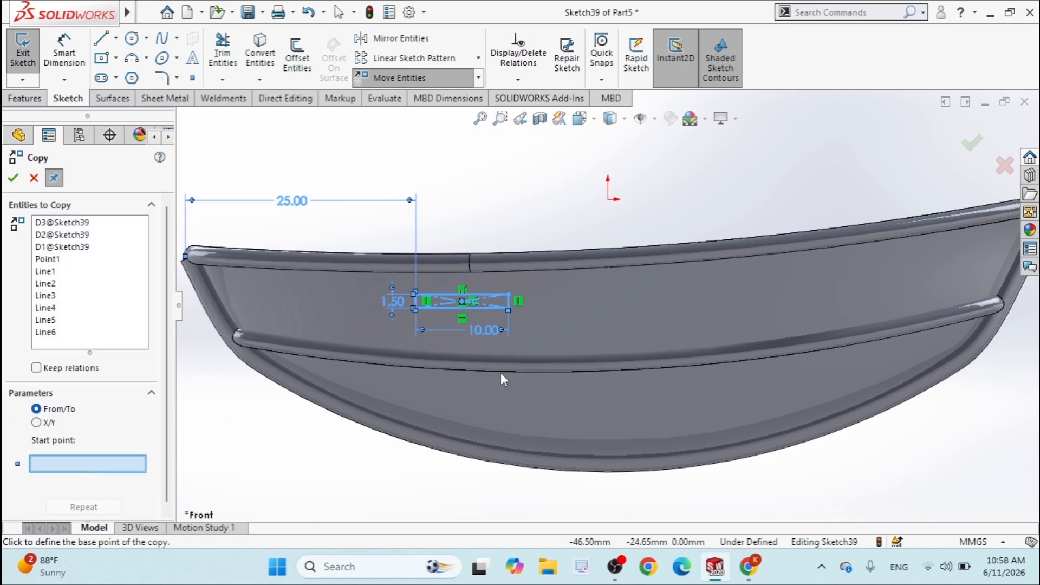
{"action": "left_click", "coordinate": [509, 309]}
{"action": "scroll", "coordinate": [604, 298], "scroll_direction": "up", "scroll_amount": 2}
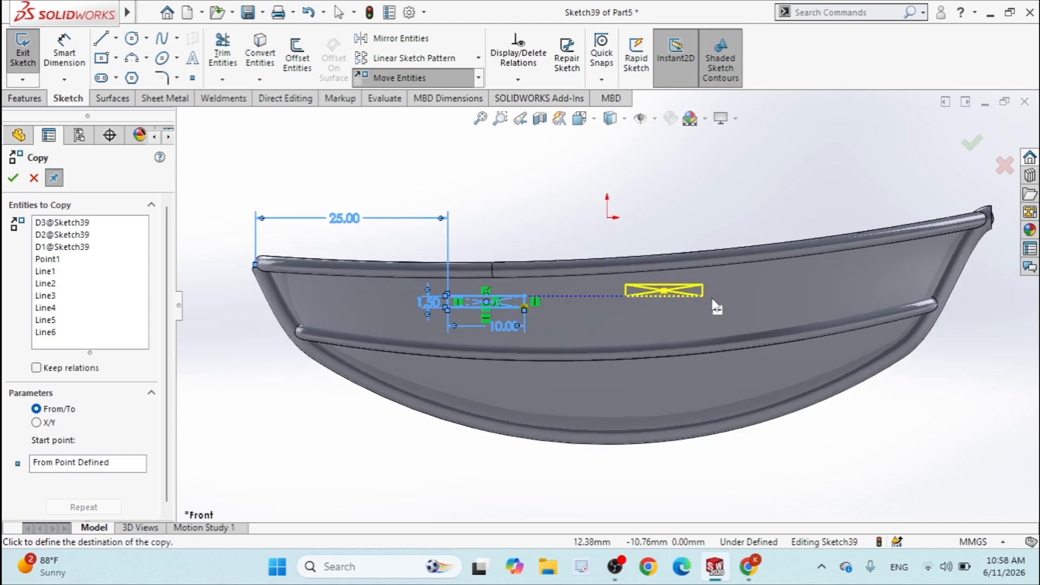
{"action": "left_click", "coordinate": [784, 295]}
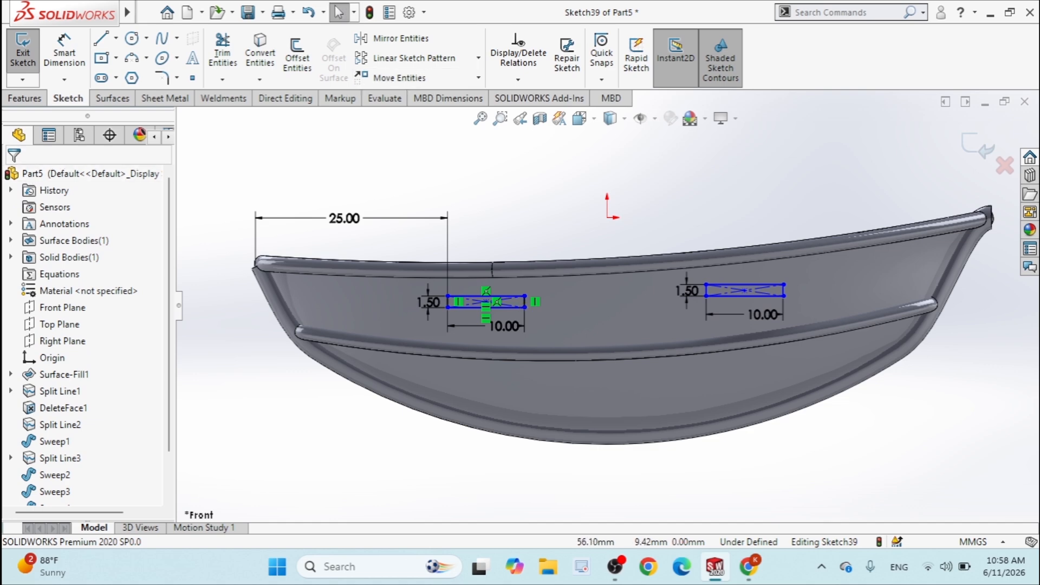
Start extruding both seat rectangles, ending Direction 1 Up To Surface on the hull face behind the sketch plane
{"action": "mouse_move", "coordinate": [735, 190]}
{"action": "middle_mouse_down"}
{"action": "mouse_move", "coordinate": [820, 231]}
{"action": "mouse_move", "coordinate": [832, 225]}
{"action": "middle_mouse_up"}
{"action": "scroll", "coordinate": [853, 182], "scroll_direction": "up", "scroll_amount": 2}
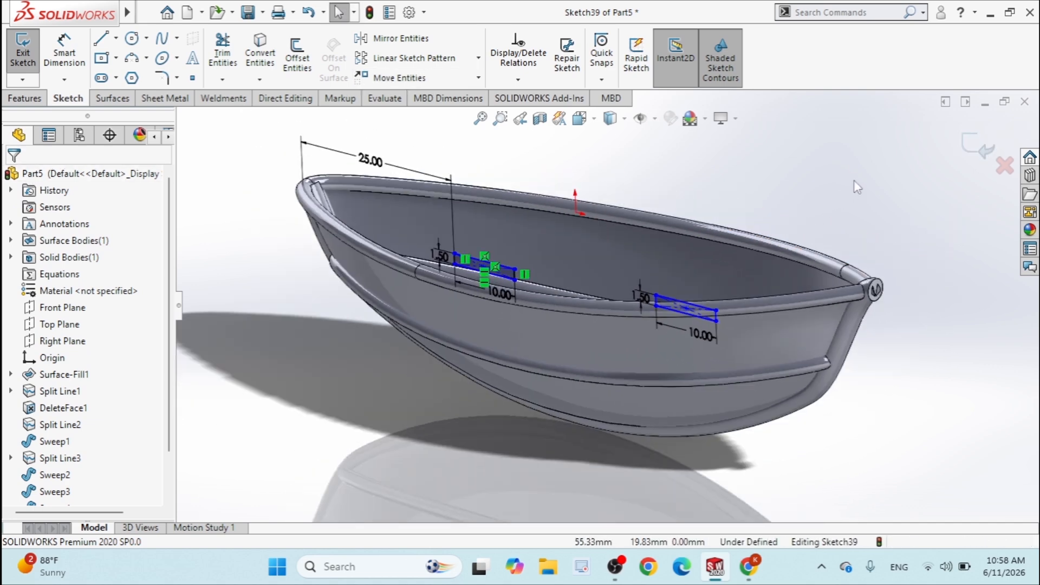
{"action": "scroll", "coordinate": [854, 181], "scroll_direction": "down", "scroll_amount": 2}
{"action": "scroll", "coordinate": [846, 179], "scroll_direction": "up", "scroll_amount": 2}
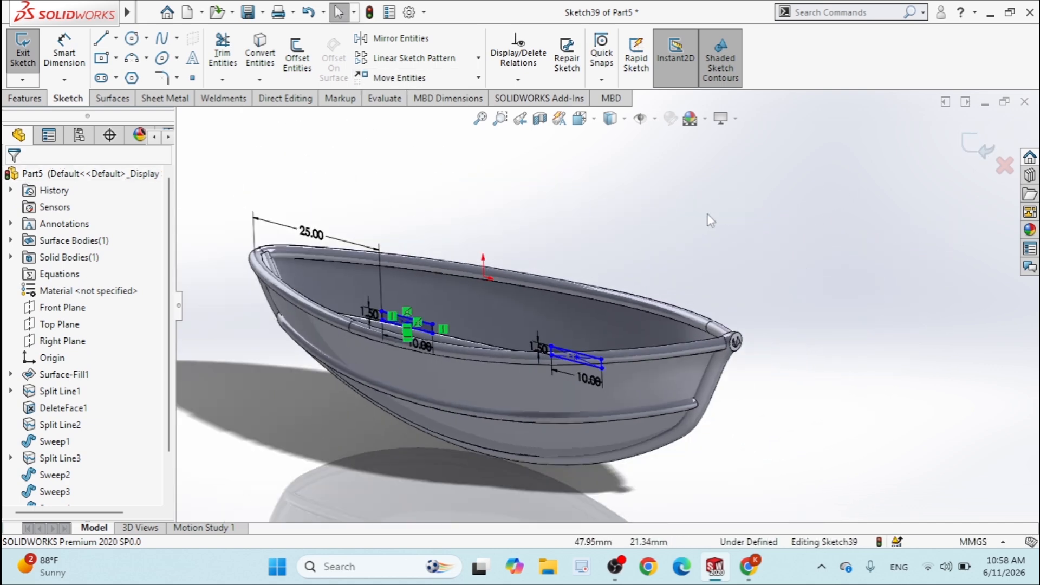
{"action": "left_click", "coordinate": [24, 98]}
{"action": "left_click", "coordinate": [31, 61]}
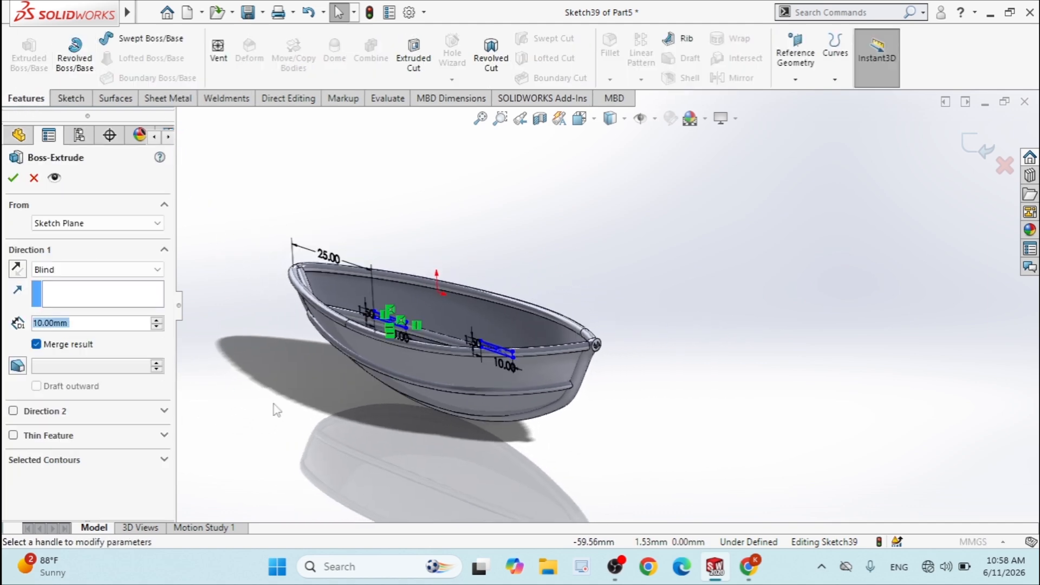
{"action": "scroll", "coordinate": [296, 425], "scroll_direction": "down", "scroll_amount": 2}
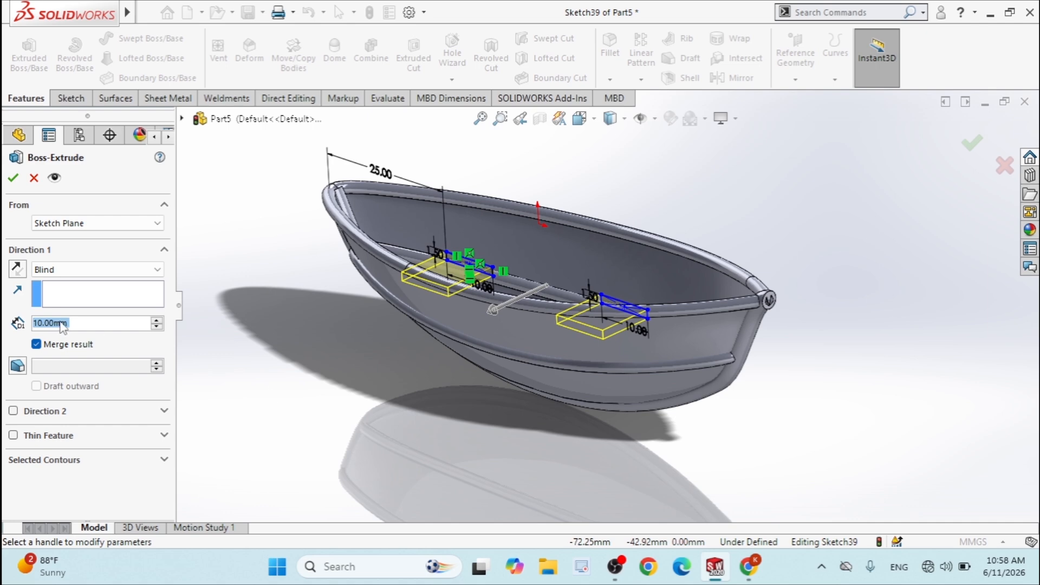
{"action": "left_click", "coordinate": [55, 270]}
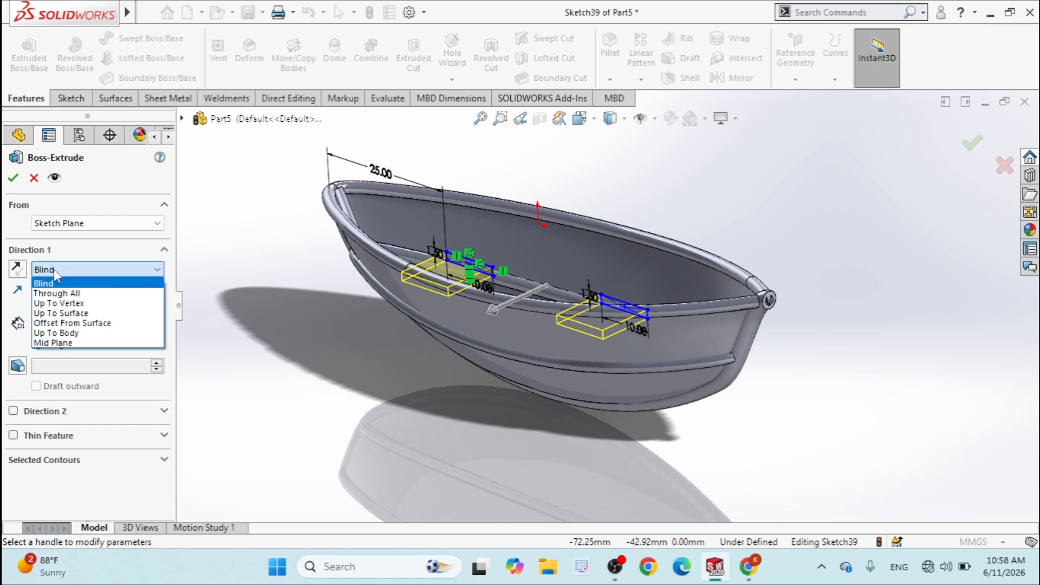
{"action": "left_click", "coordinate": [75, 314]}
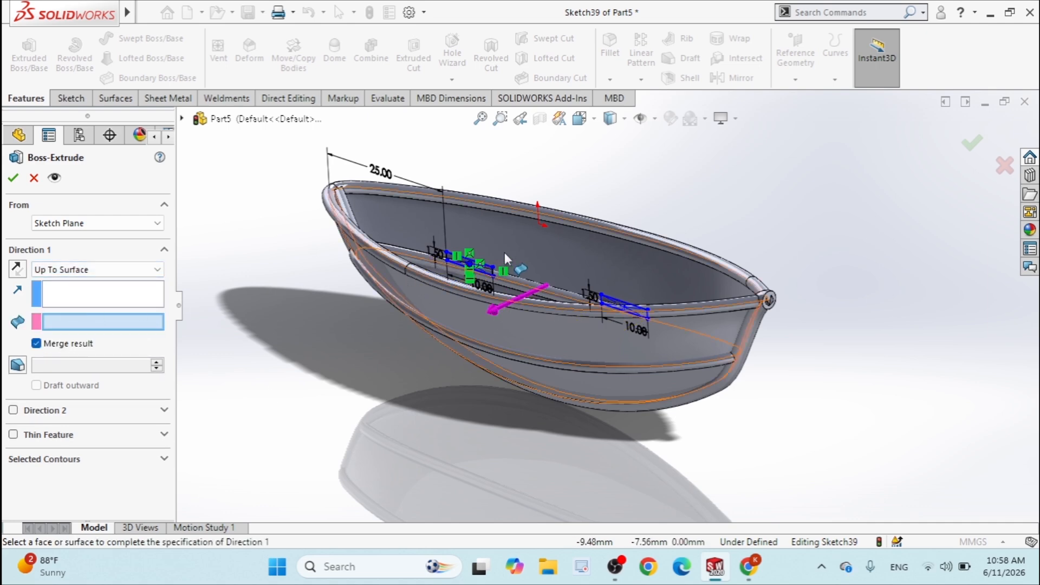
{"action": "left_click", "coordinate": [633, 271]}
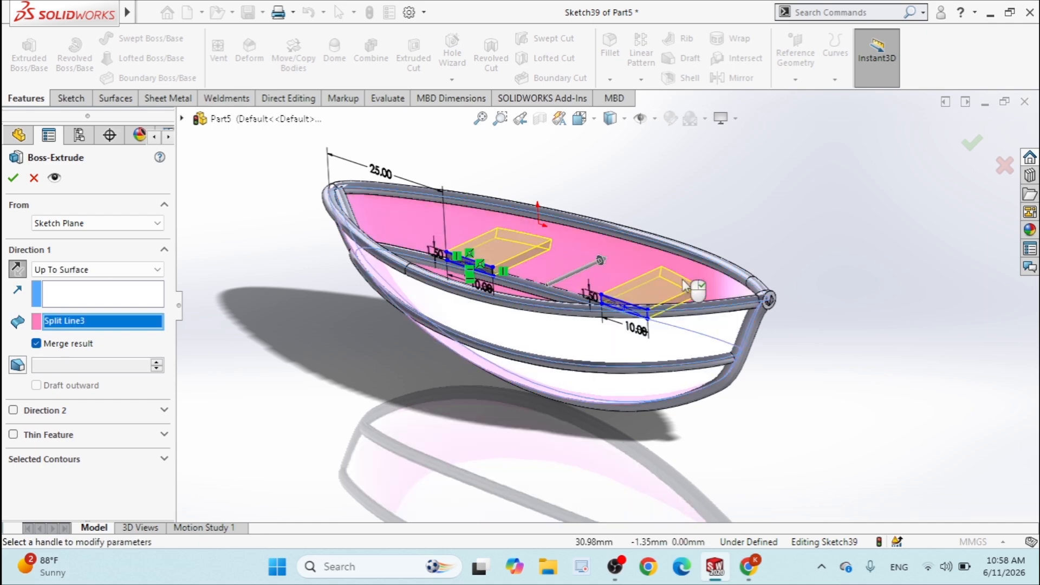
Add Direction 2 to the seat extrusion, ending Up To Surface on the opposite side of the hull, and finish the extrusion
{"action": "left_click", "coordinate": [13, 410]}
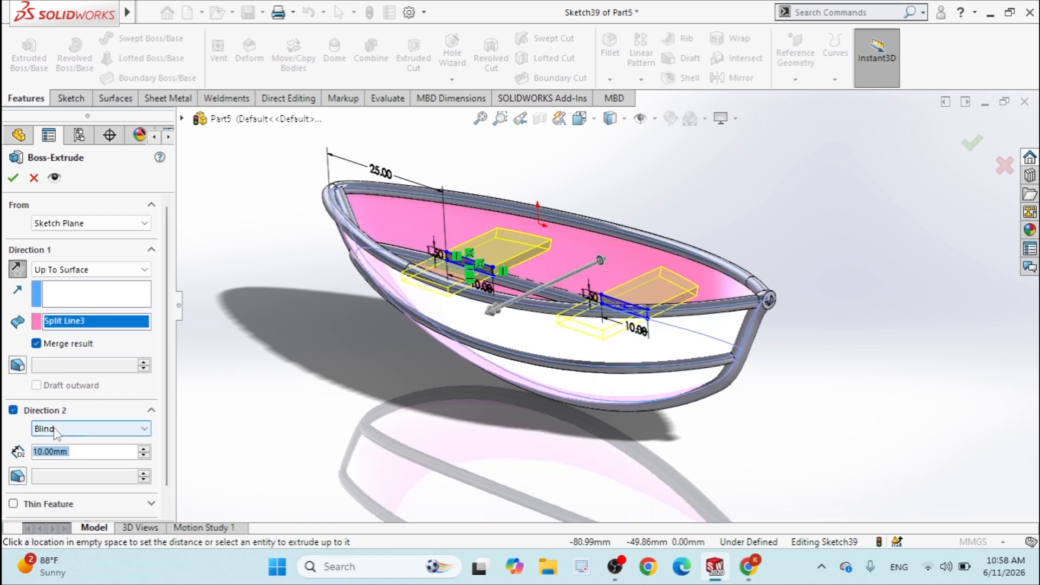
{"action": "left_click", "coordinate": [71, 429]}
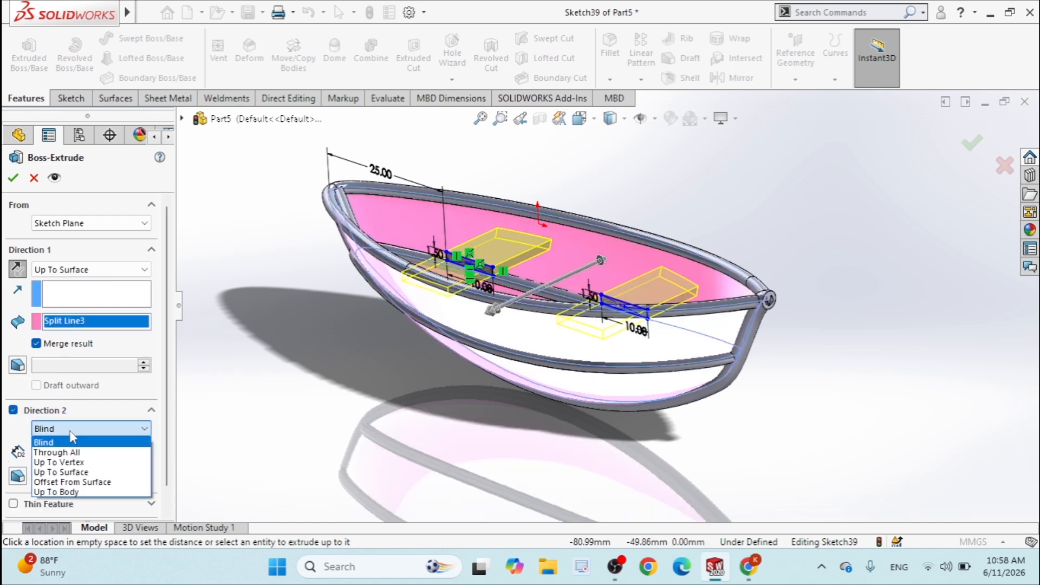
{"action": "left_click", "coordinate": [72, 472]}
{"action": "middle_click_drag", "start_coordinate": [667, 293], "coordinate": [552, 260]}
{"action": "left_click", "coordinate": [550, 267]}
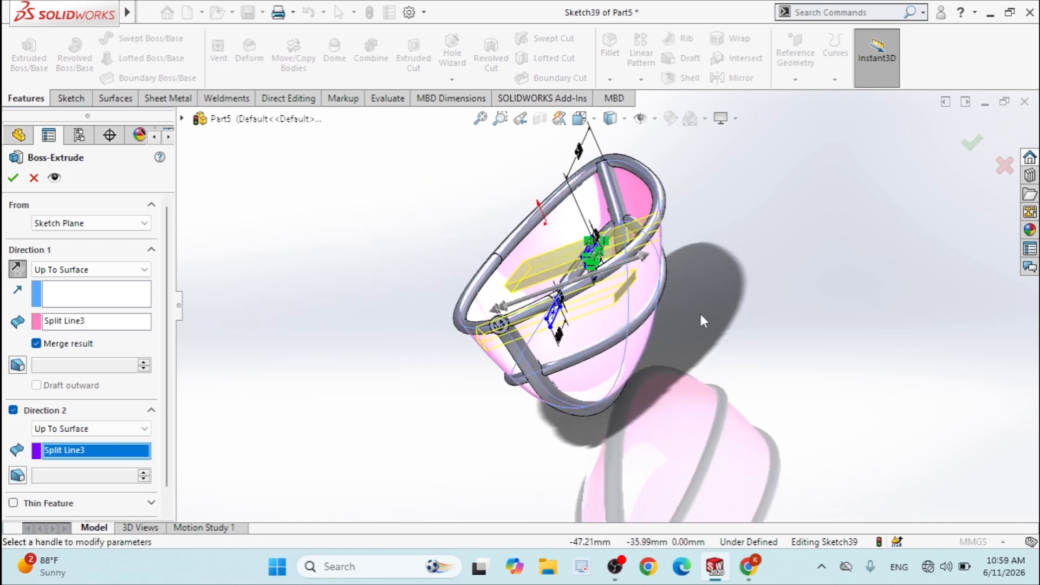
{"action": "middle_click_drag", "start_coordinate": [702, 319], "coordinate": [747, 303]}
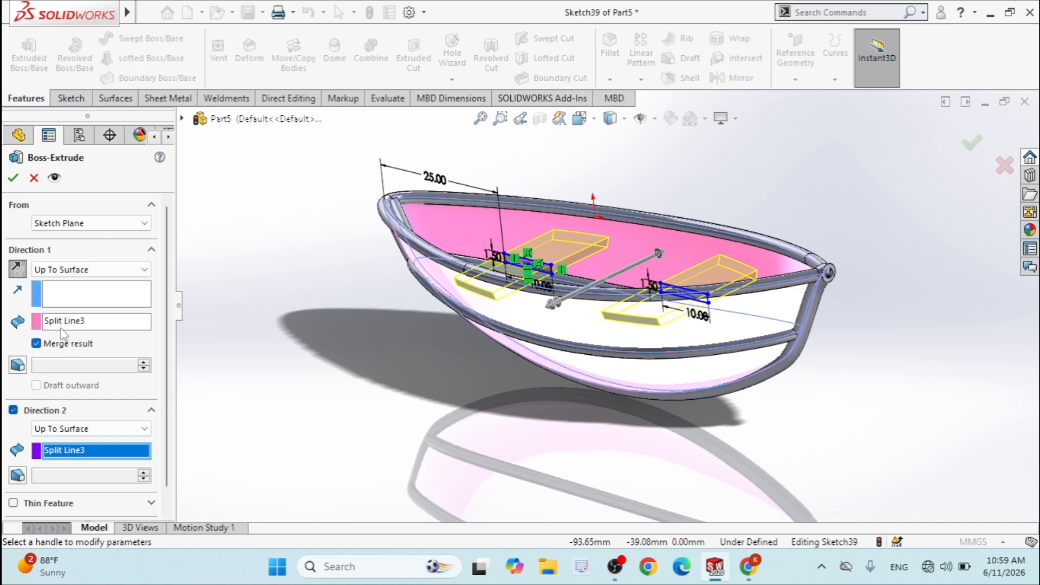
{"action": "left_click", "coordinate": [13, 177]}
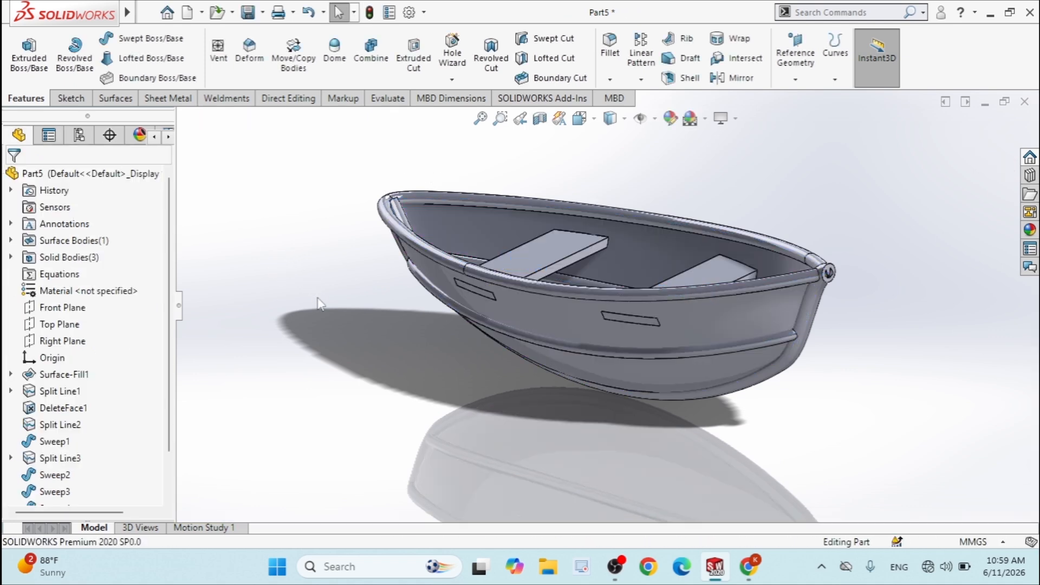
Try to thicken the hull surface by 1 mm on both sides with Merge result on
{"action": "scroll", "coordinate": [795, 314], "scroll_direction": "down", "scroll_amount": 1}
{"action": "middle_click_drag", "start_coordinate": [809, 304], "coordinate": [795, 249]}
{"action": "scroll", "coordinate": [797, 227], "scroll_direction": "down", "scroll_amount": 1}
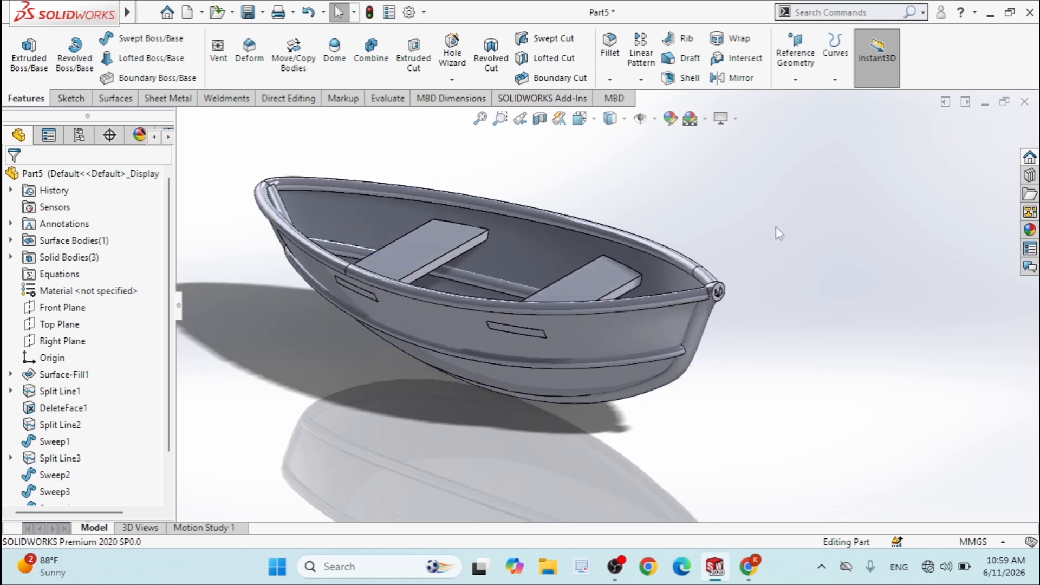
{"action": "scroll", "coordinate": [776, 227], "scroll_direction": "up", "scroll_amount": 1}
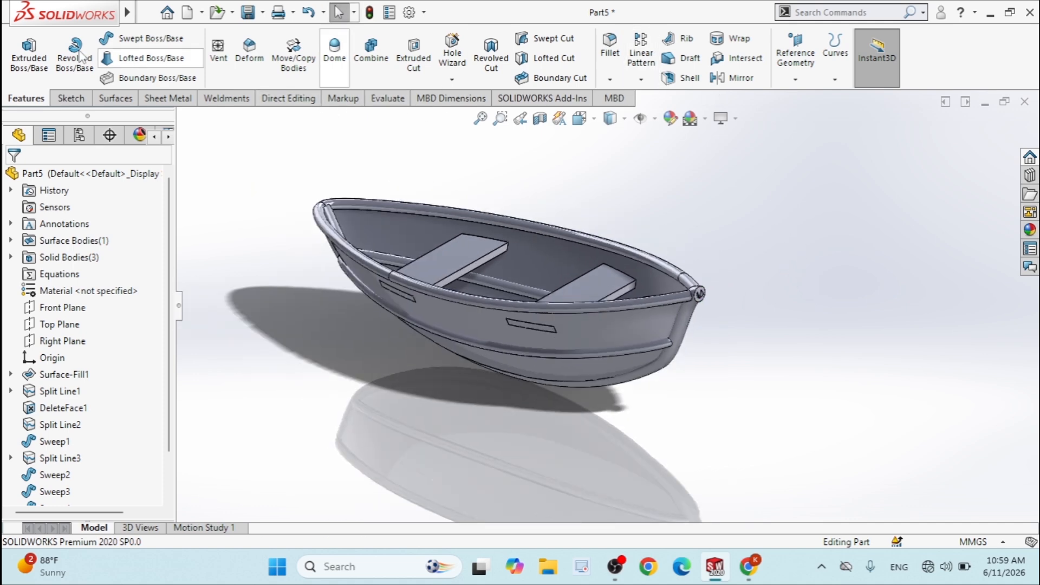
{"action": "left_click", "coordinate": [115, 98]}
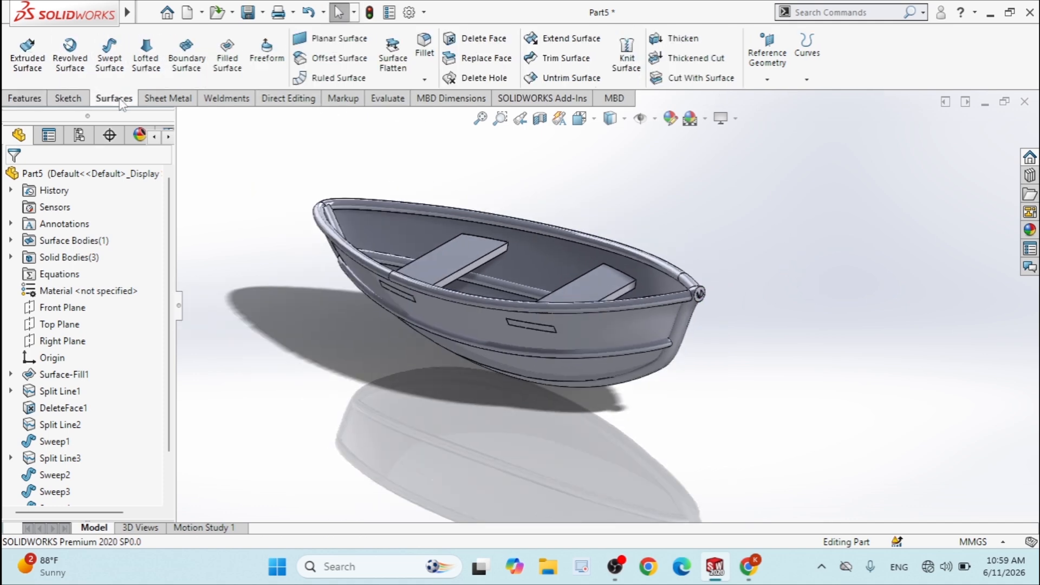
{"action": "left_click", "coordinate": [662, 43]}
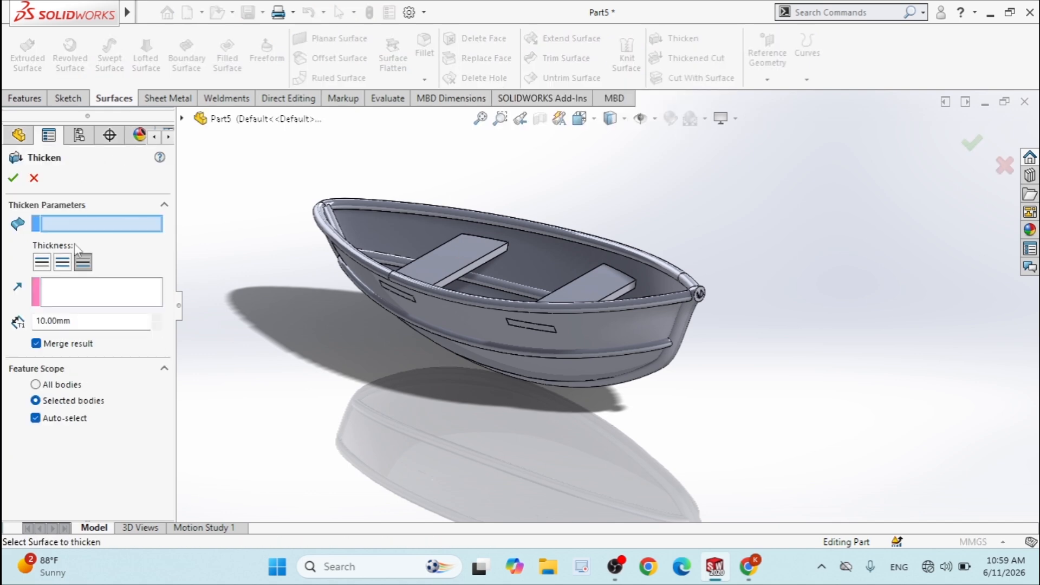
{"action": "left_click", "coordinate": [574, 327]}
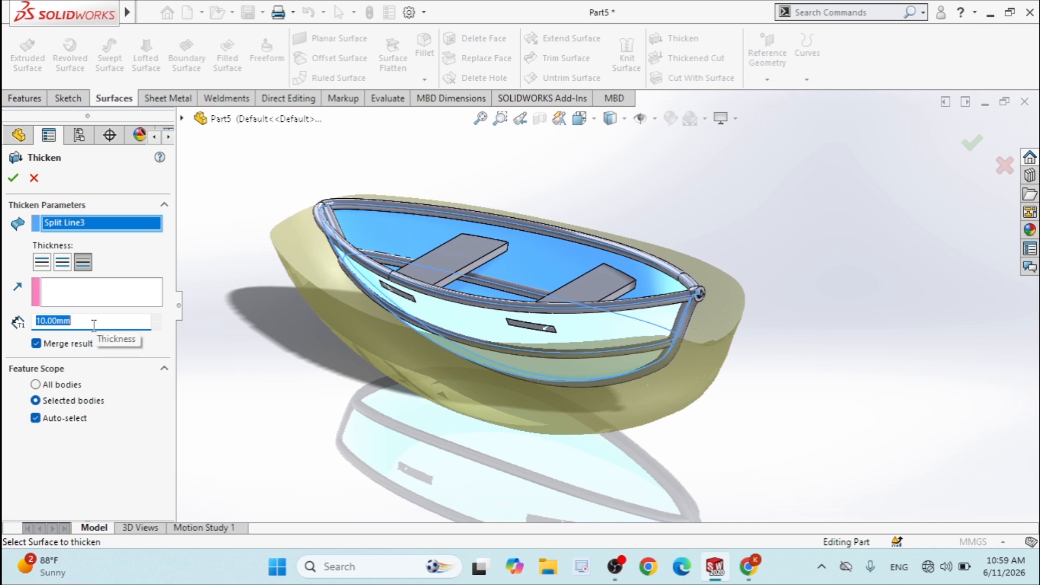
{"action": "type", "text": "1"}
{"action": "key", "text": "Return"}
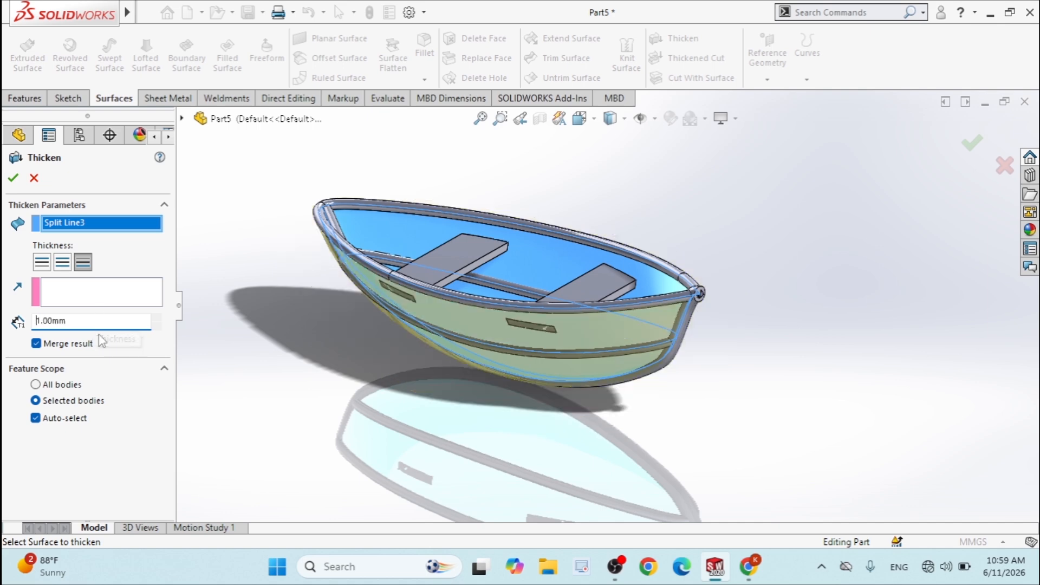
{"action": "left_click", "coordinate": [63, 264]}
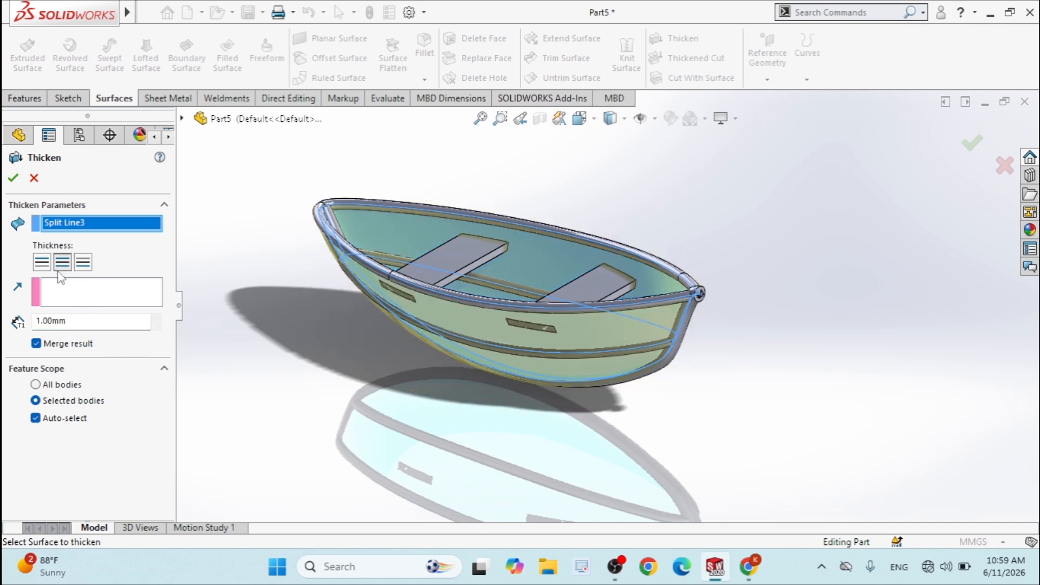
{"action": "left_click", "coordinate": [12, 181]}
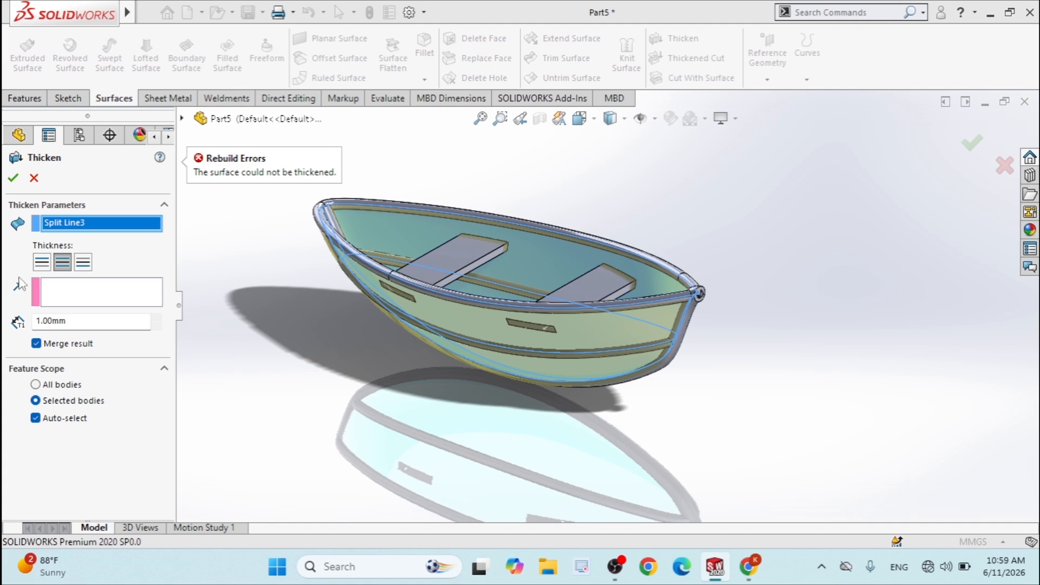
Set the hull's thickness to 0.5 mm, turn off Merge result and complete the Thicken feature
{"action": "double_click", "coordinate": [74, 323]}
{"action": "type", "text": "0."}
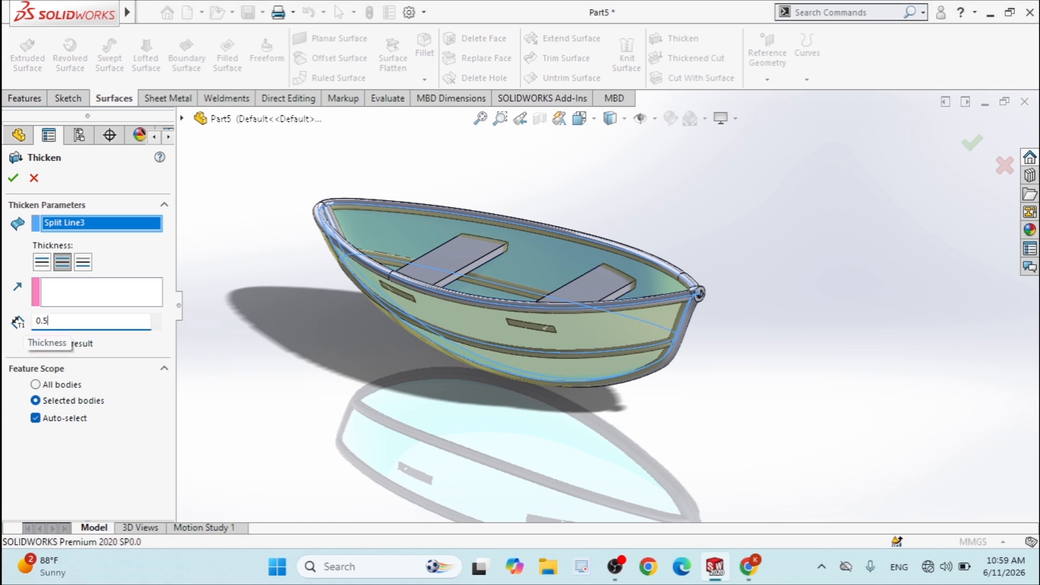
{"action": "type", "text": "5"}
{"action": "key", "text": "Return"}
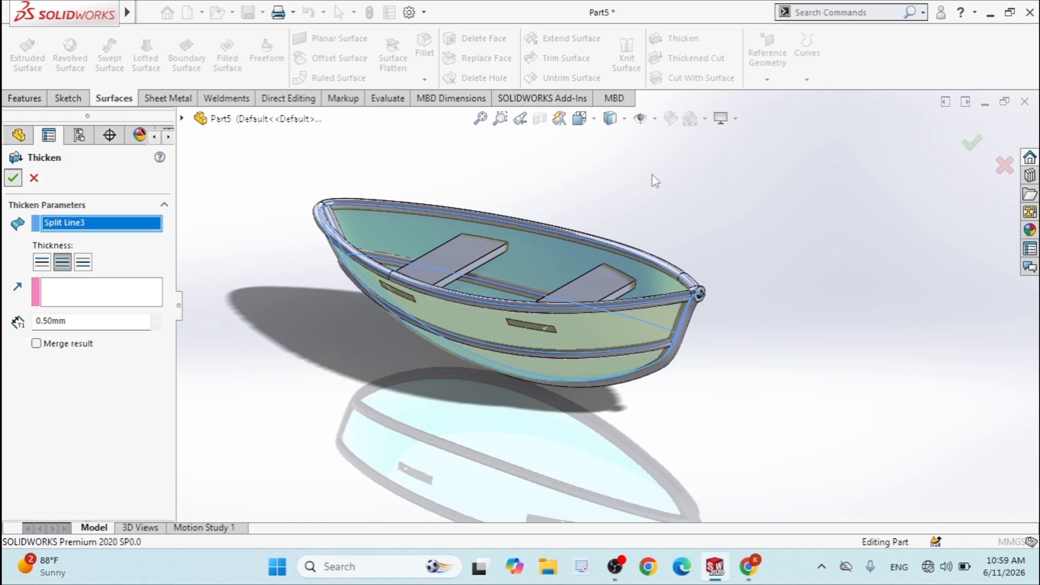
Apply the polished oak 2d appearance from the organic Wood appearances to the whole part
{"action": "middle_click_drag", "start_coordinate": [747, 250], "coordinate": [646, 325]}
{"action": "right_click", "coordinate": [639, 324]}
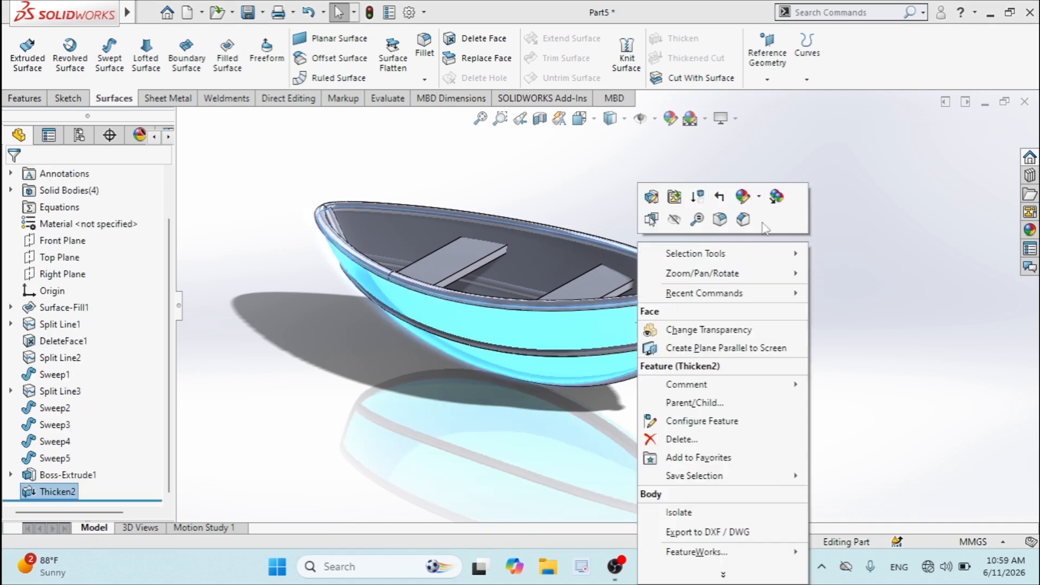
{"action": "left_click", "coordinate": [748, 199]}
{"action": "left_click", "coordinate": [762, 282]}
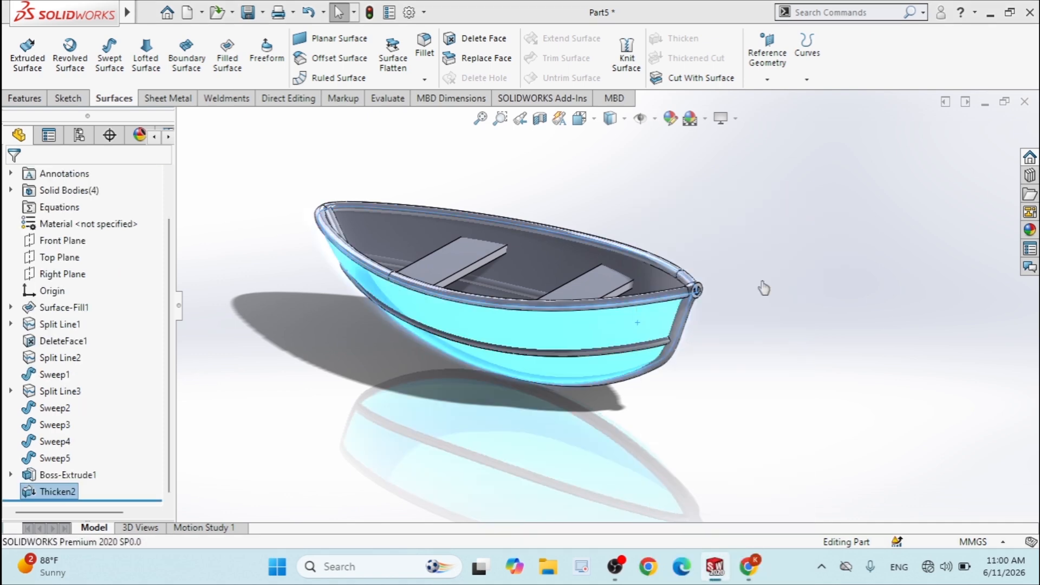
{"action": "left_click", "coordinate": [764, 288]}
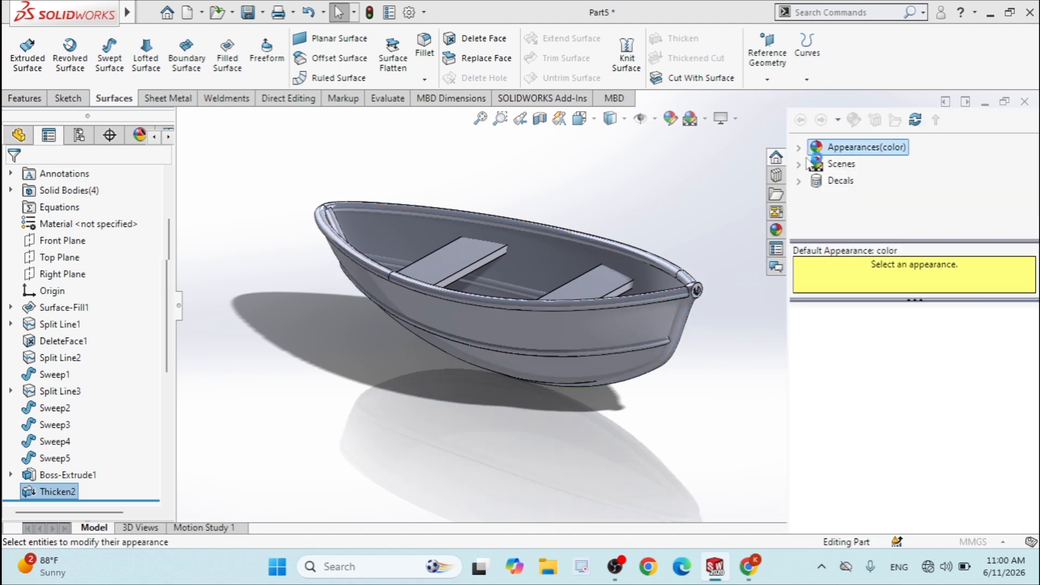
{"action": "scroll", "coordinate": [862, 217], "scroll_direction": "down", "scroll_amount": 3}
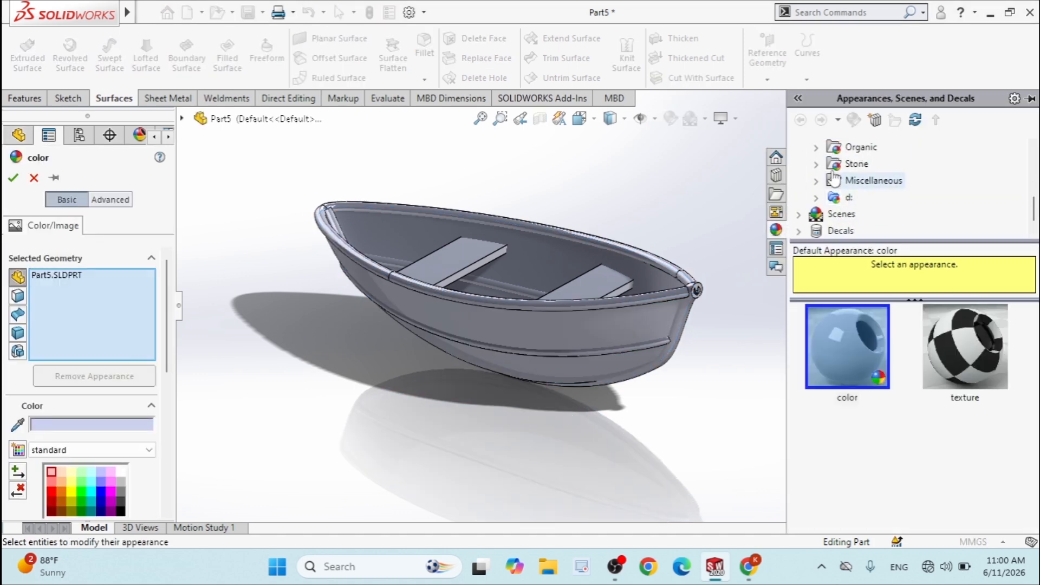
{"action": "scroll", "coordinate": [846, 184], "scroll_direction": "up", "scroll_amount": 2}
{"action": "scroll", "coordinate": [830, 184], "scroll_direction": "down", "scroll_amount": 3}
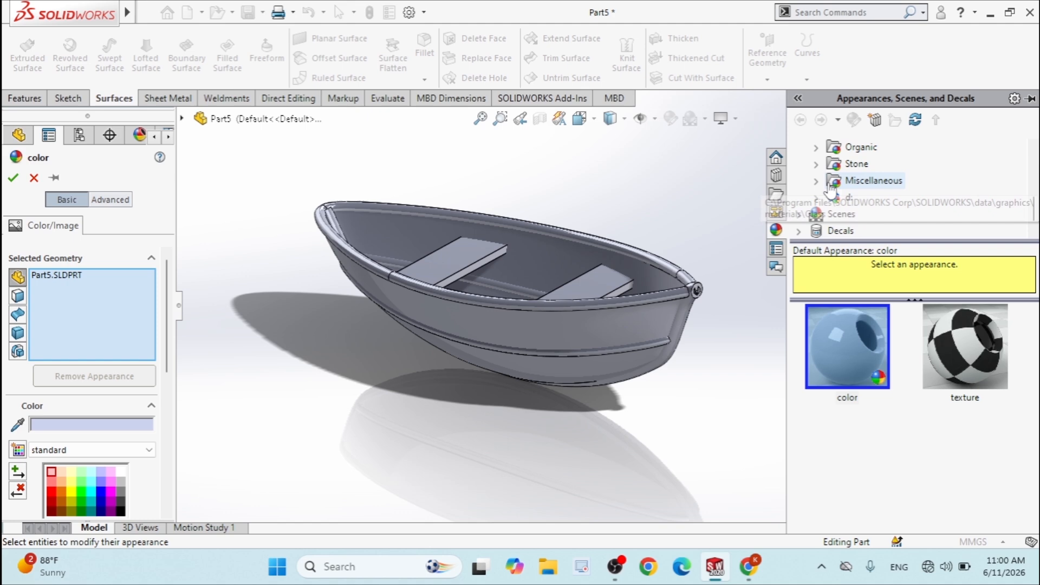
{"action": "left_click", "coordinate": [817, 148]}
{"action": "left_click", "coordinate": [834, 165]}
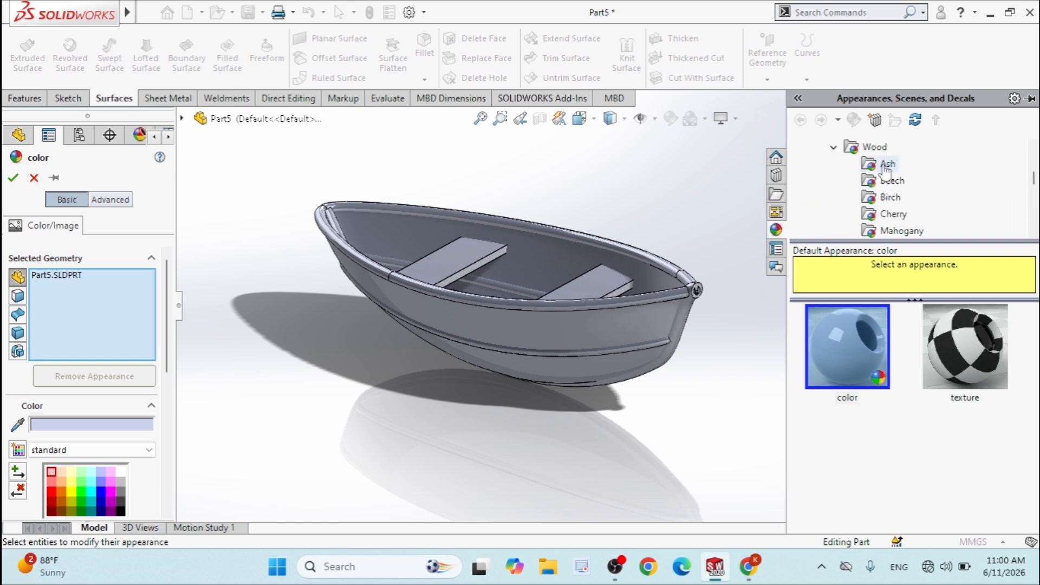
{"action": "left_click", "coordinate": [874, 164]}
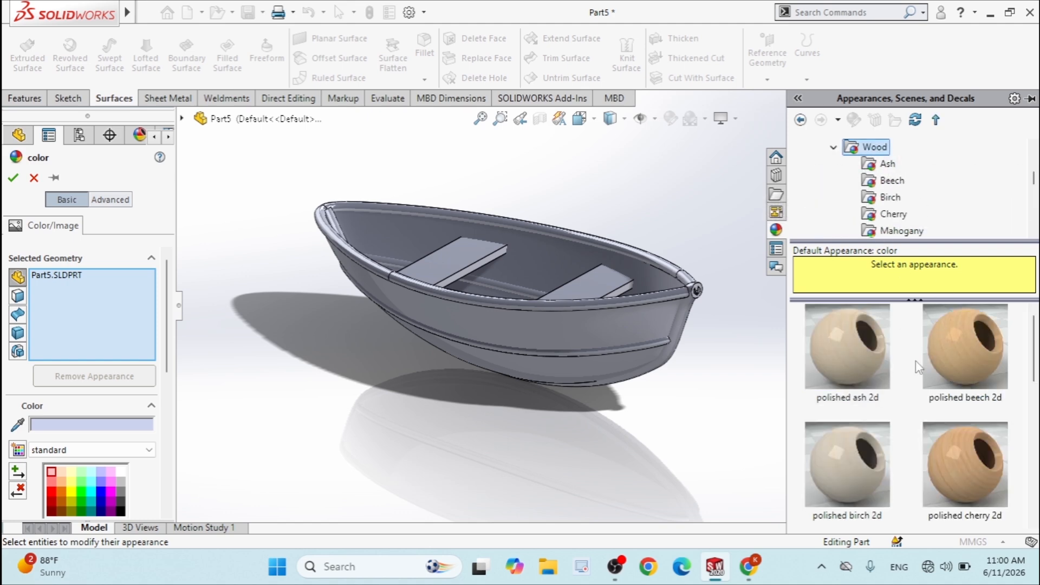
{"action": "scroll", "coordinate": [941, 404], "scroll_direction": "down", "scroll_amount": 3}
{"action": "left_click", "coordinate": [854, 463]}
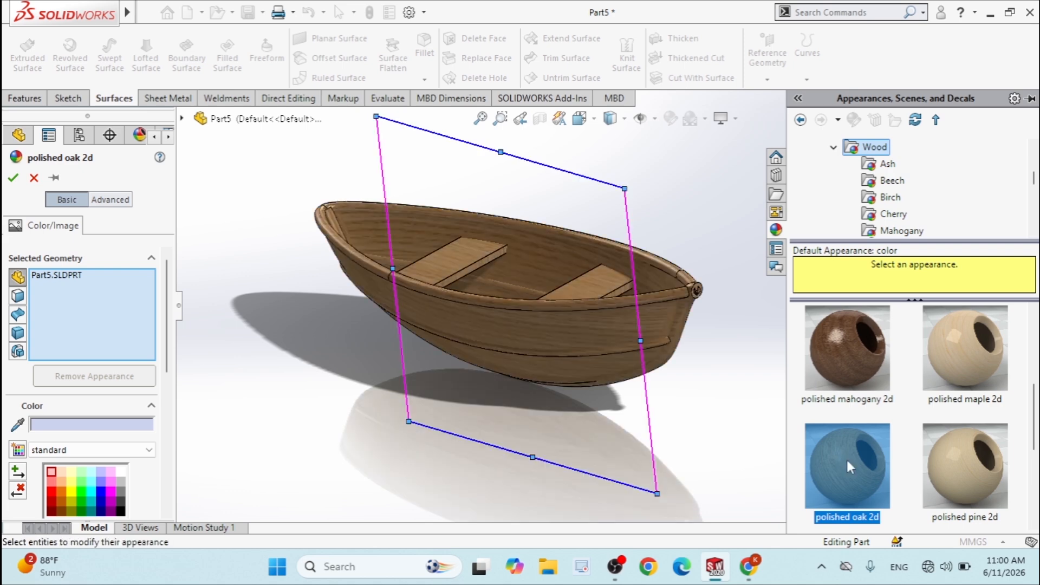
{"action": "left_click", "coordinate": [14, 179]}
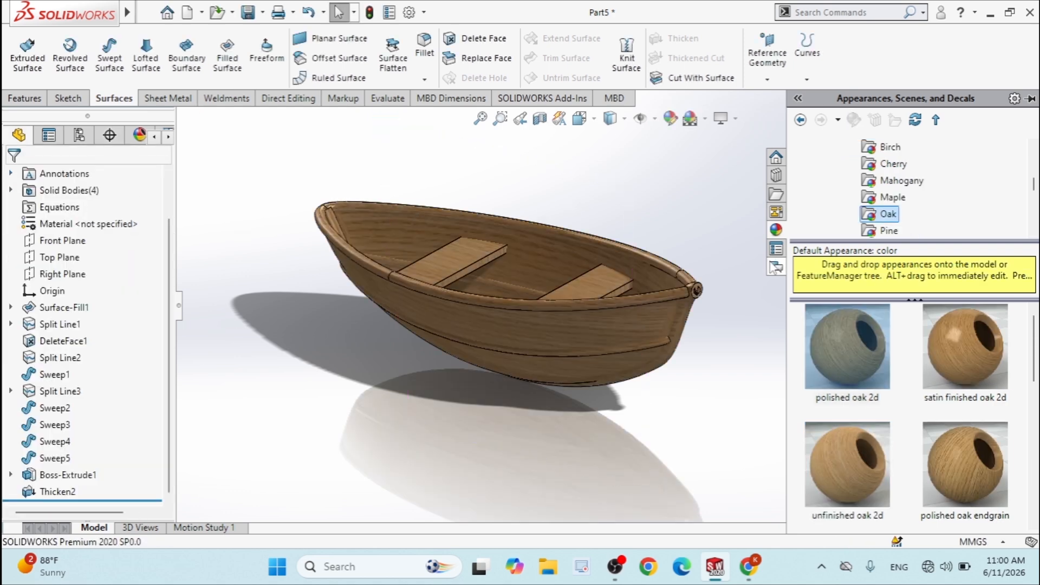
Select the faces of all five swept trims along the boat's rim, sides and ends, and open their face appearance for editing
{"action": "right_click", "coordinate": [636, 294]}
{"action": "left_click", "coordinate": [475, 210]}
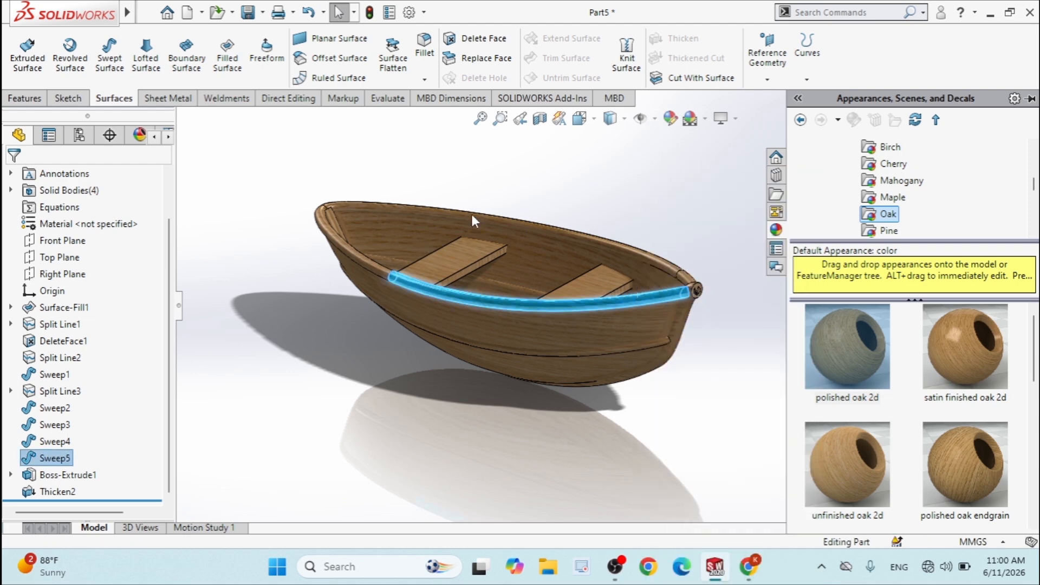
{"action": "left_click", "coordinate": [471, 214]}
{"action": "left_click", "coordinate": [417, 282], "text": "ctrl"}
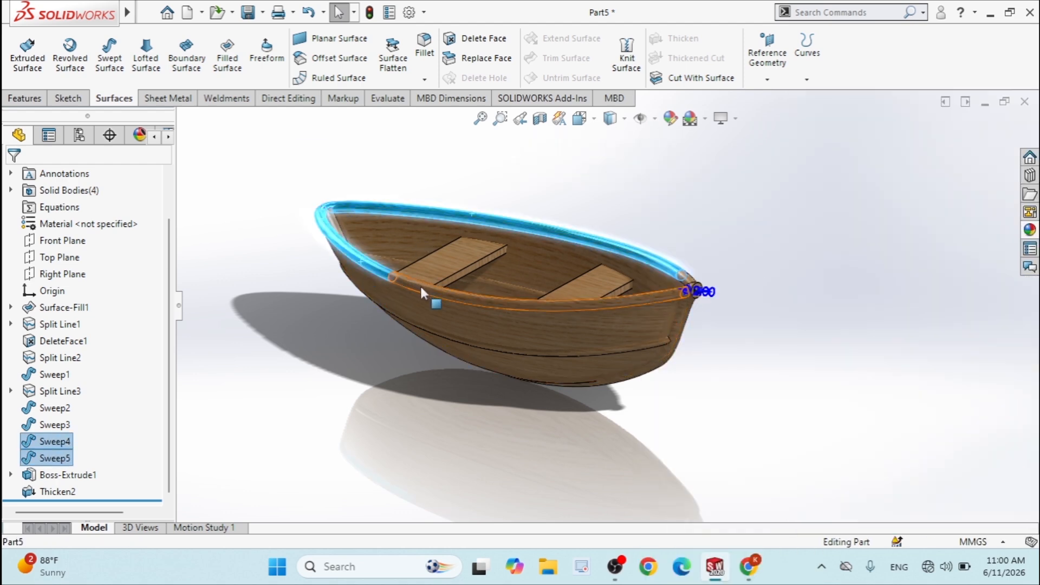
{"action": "left_click", "coordinate": [541, 350], "text": "ctrl"}
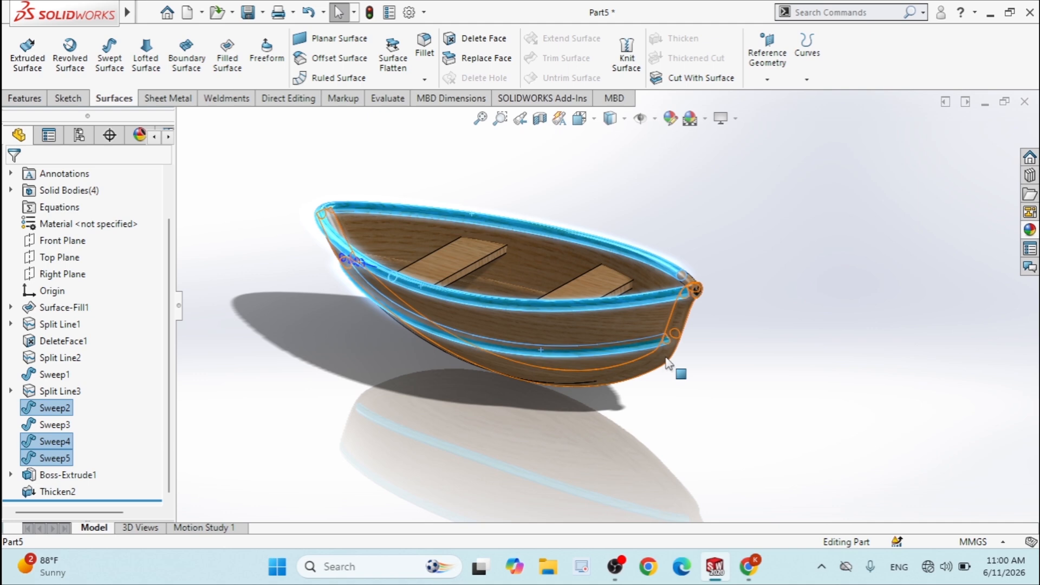
{"action": "left_click", "coordinate": [514, 289], "text": "ctrl"}
{"action": "left_click", "coordinate": [650, 378], "text": "ctrl"}
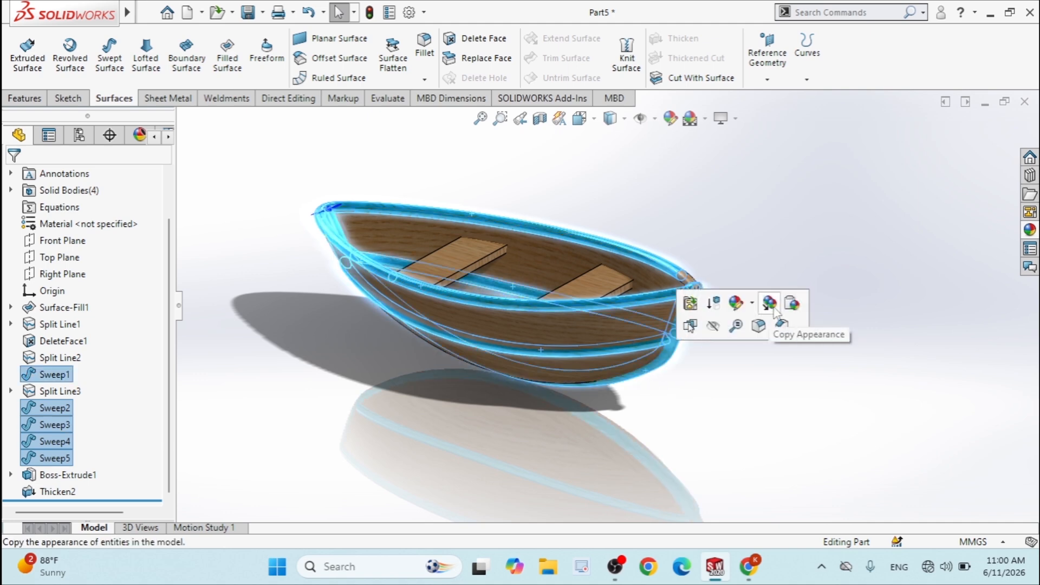
{"action": "left_click", "coordinate": [734, 306]}
{"action": "left_click", "coordinate": [768, 374]}
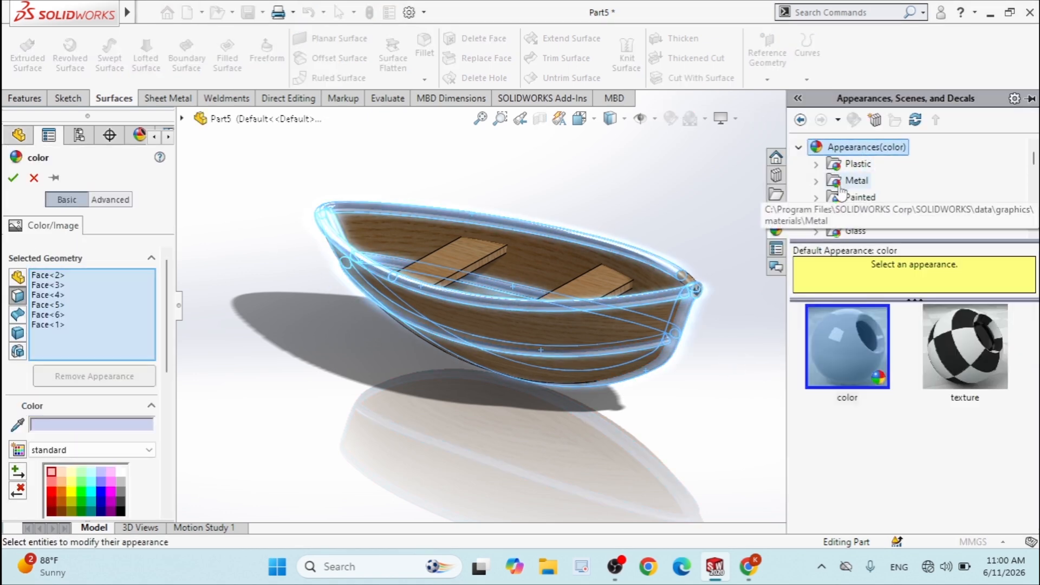
Examine the organic Wood appearances, including the Rosewood and Satinwood finishes, for one that suits the trim
{"action": "scroll", "coordinate": [850, 195], "scroll_direction": "down", "scroll_amount": 1}
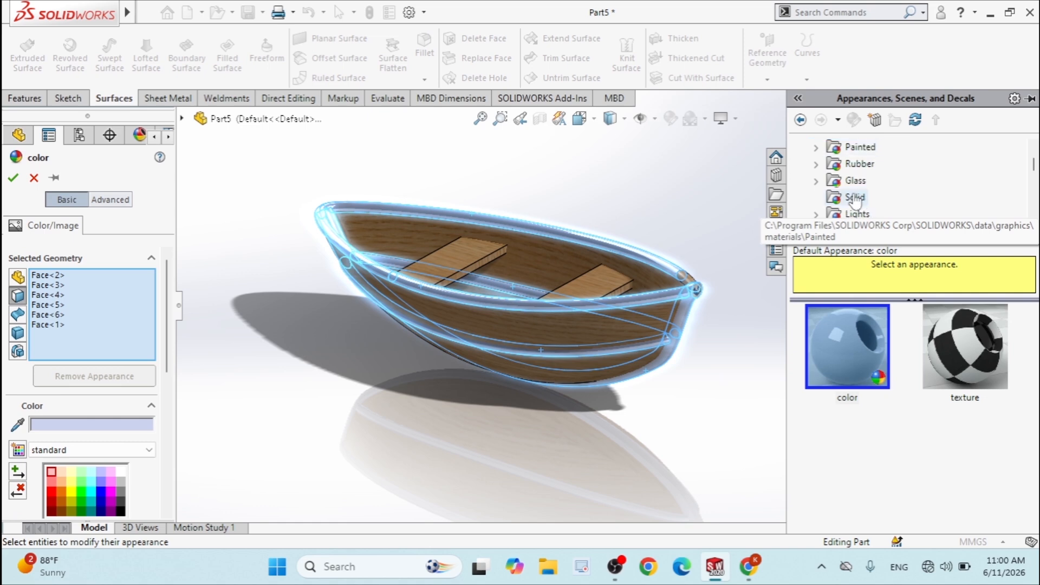
{"action": "scroll", "coordinate": [852, 193], "scroll_direction": "up", "scroll_amount": 1}
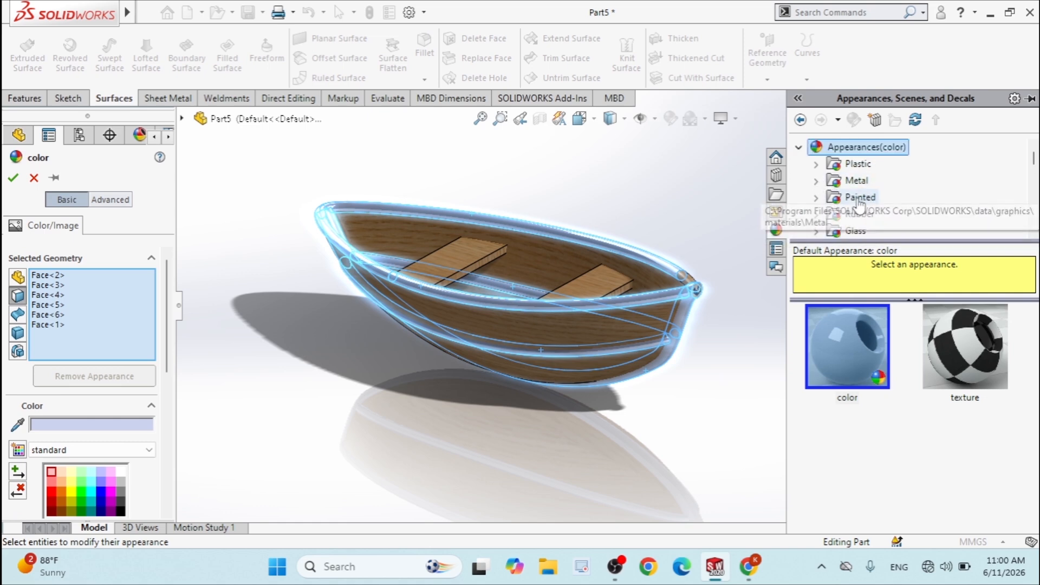
{"action": "scroll", "coordinate": [851, 215], "scroll_direction": "down", "scroll_amount": 1}
{"action": "scroll", "coordinate": [842, 201], "scroll_direction": "down", "scroll_amount": 1}
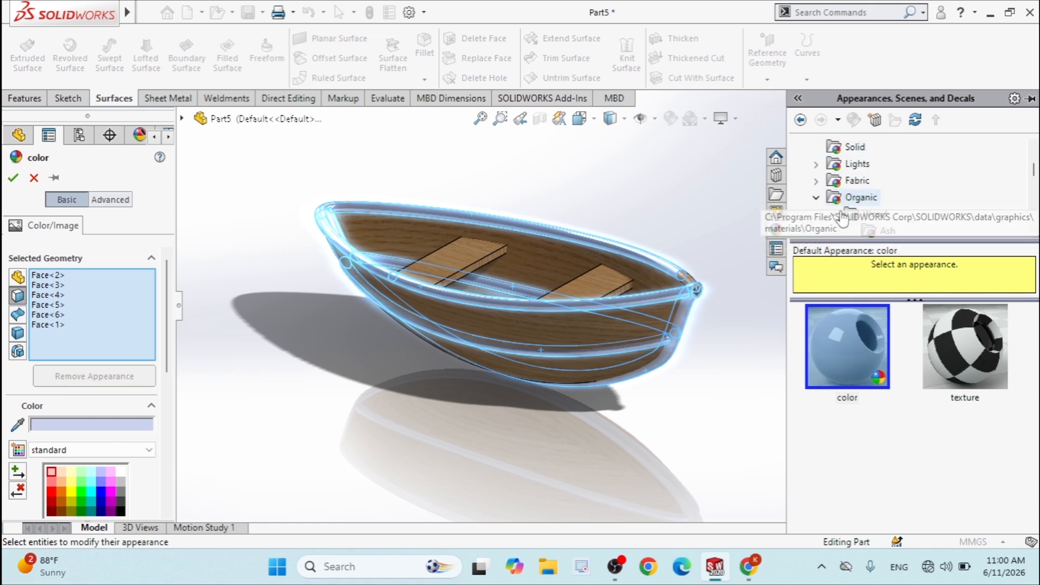
{"action": "double_click", "coordinate": [842, 199]}
{"action": "left_click", "coordinate": [867, 214]}
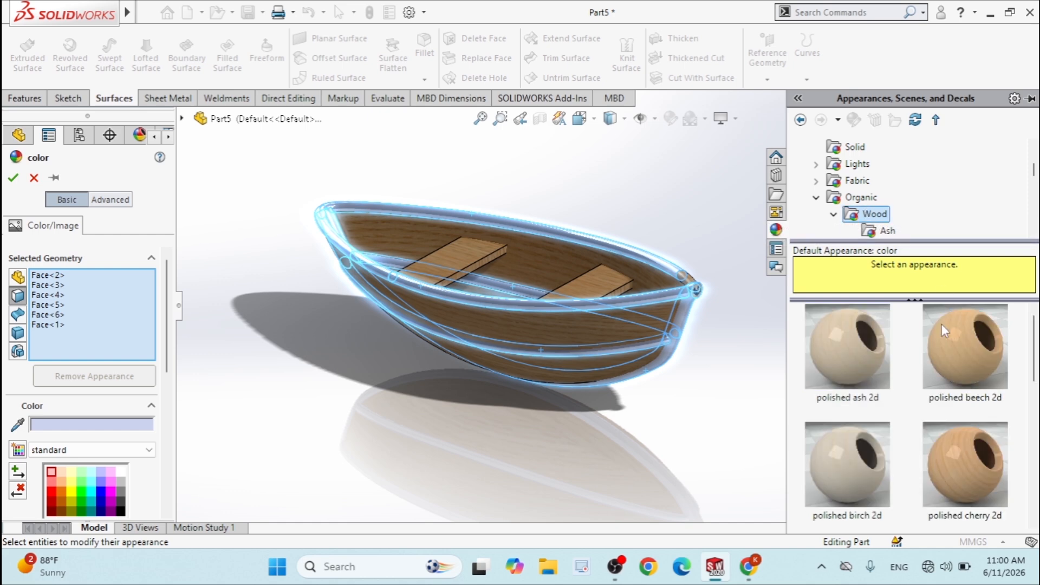
{"action": "scroll", "coordinate": [941, 336], "scroll_direction": "down", "scroll_amount": 4}
{"action": "scroll", "coordinate": [932, 363], "scroll_direction": "up", "scroll_amount": 4}
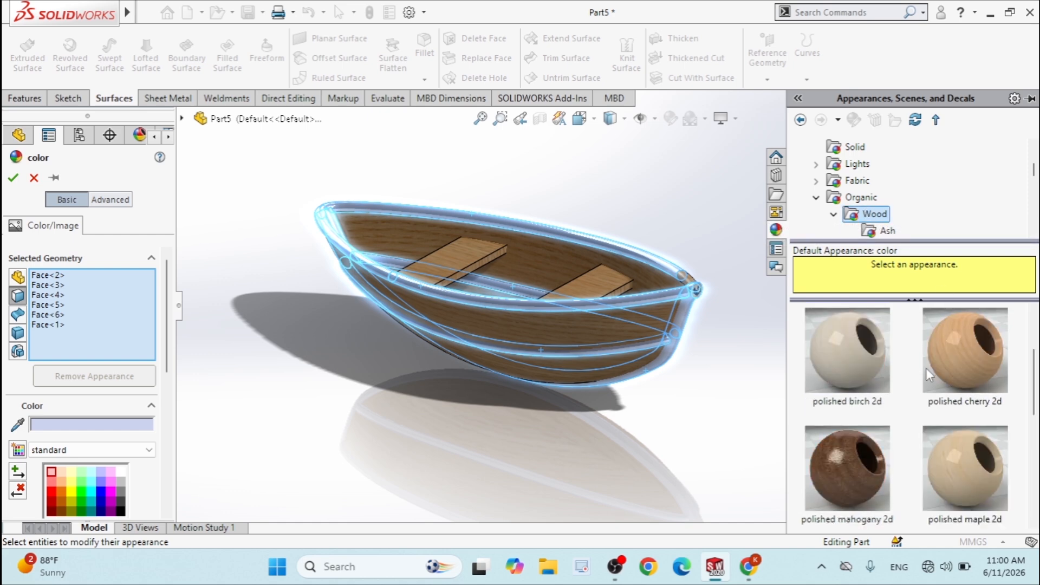
{"action": "scroll", "coordinate": [899, 217], "scroll_direction": "down", "scroll_amount": 3}
{"action": "left_click", "coordinate": [894, 200]}
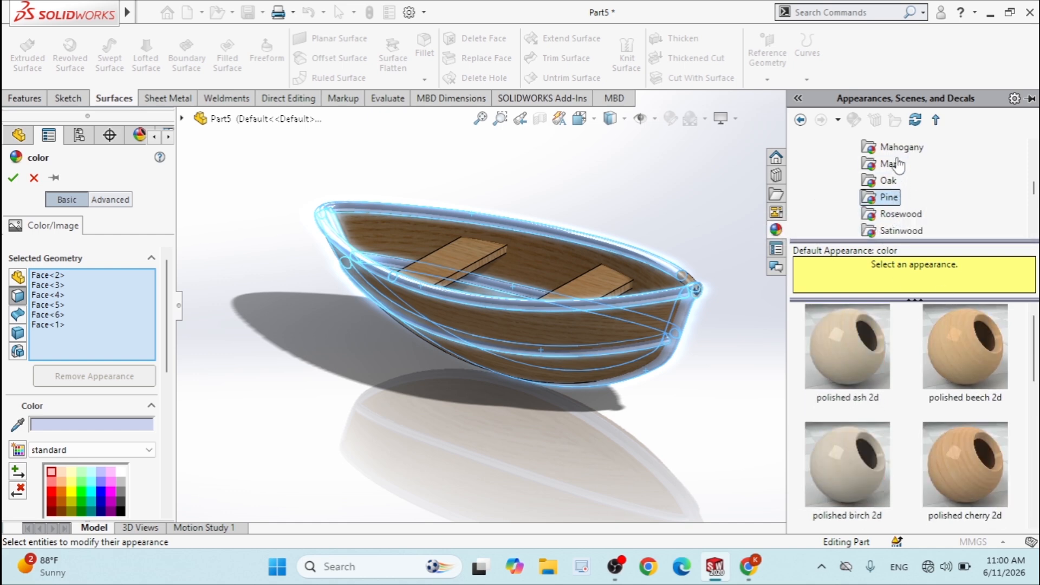
{"action": "left_click", "coordinate": [899, 214]}
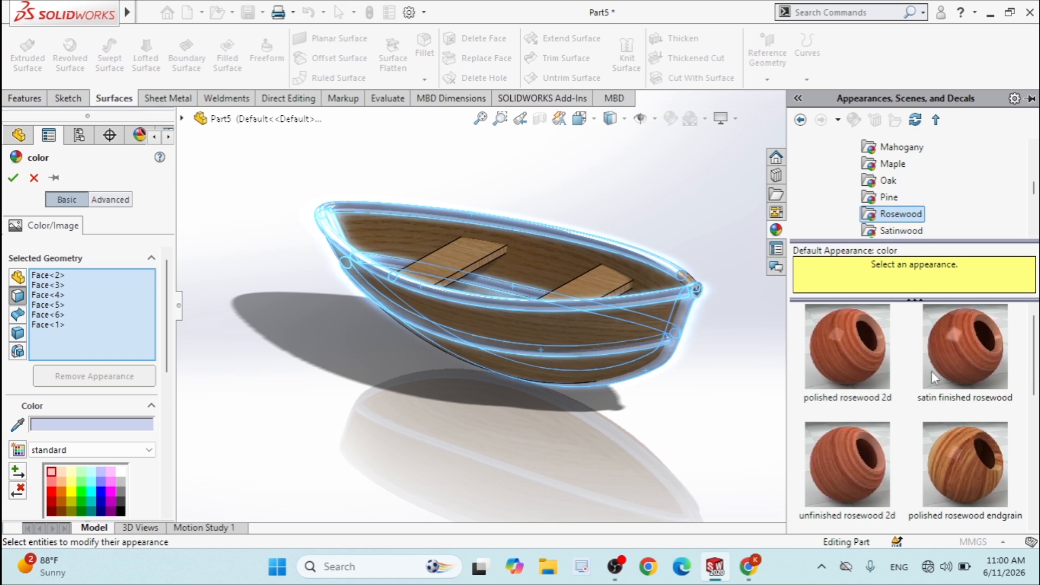
{"action": "scroll", "coordinate": [929, 368], "scroll_direction": "down", "scroll_amount": 1}
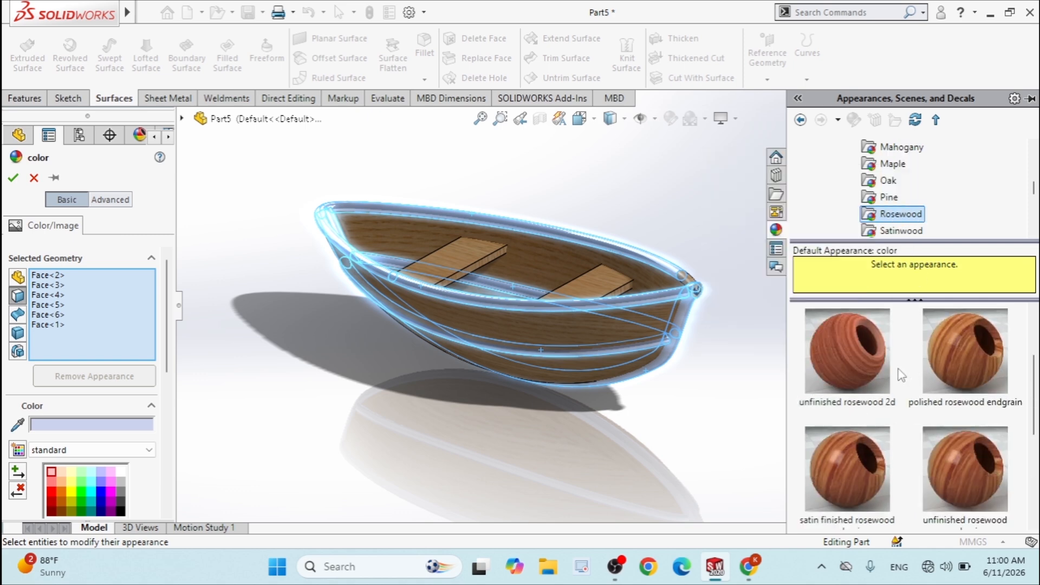
{"action": "scroll", "coordinate": [902, 375], "scroll_direction": "up", "scroll_amount": 1}
{"action": "left_click", "coordinate": [901, 230]}
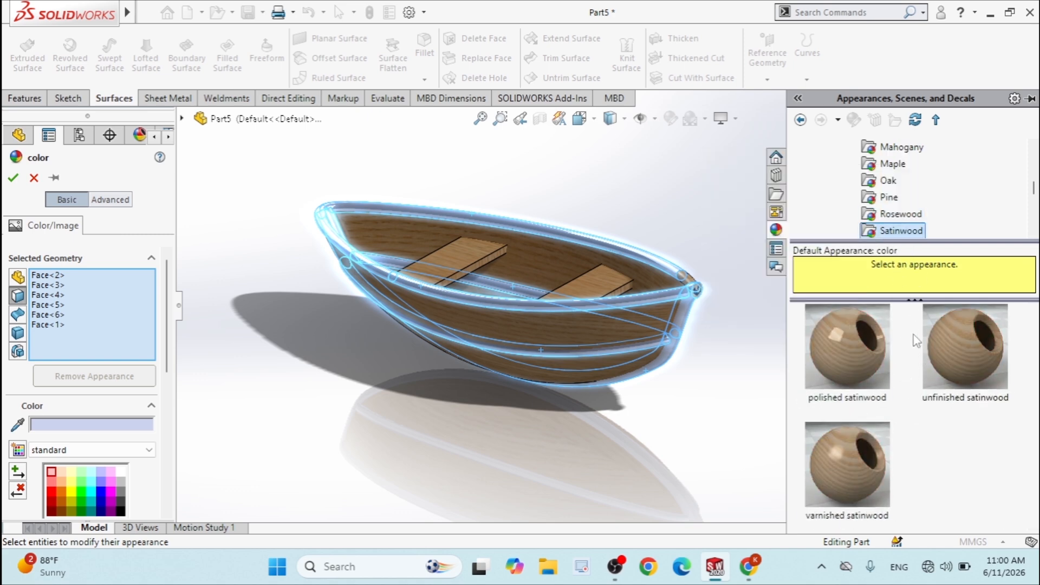
Apply the varnished maple appearance from the Maple woods to the selected trim faces and accept it
{"action": "left_click", "coordinate": [891, 163]}
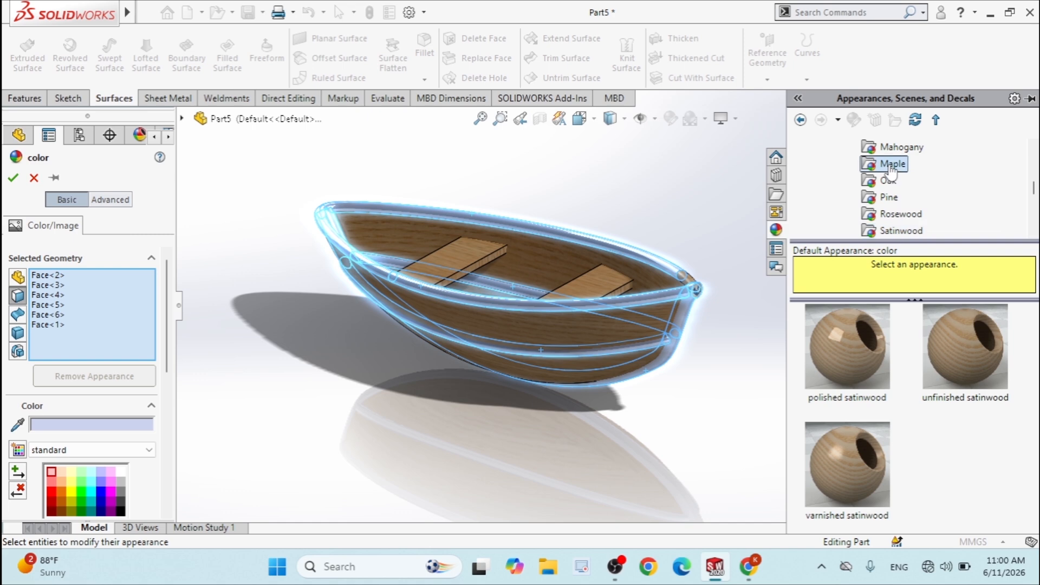
{"action": "scroll", "coordinate": [921, 358], "scroll_direction": "down", "scroll_amount": 3}
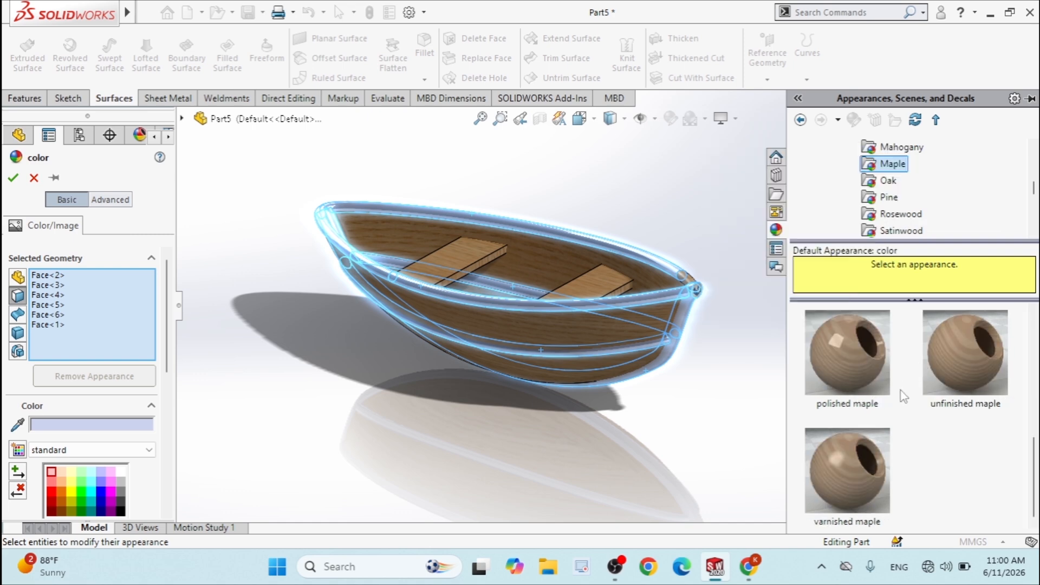
{"action": "left_click", "coordinate": [849, 454]}
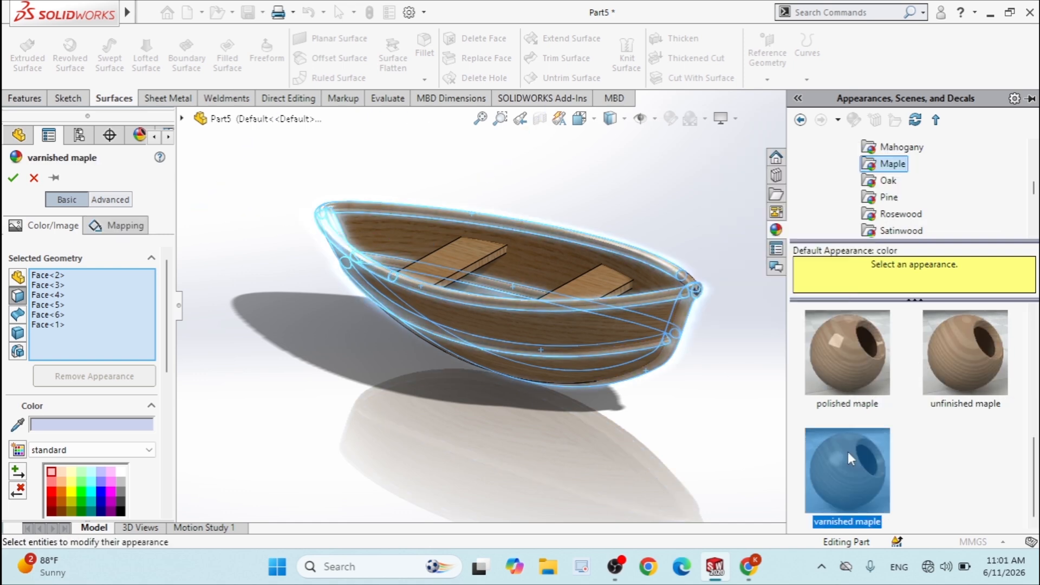
{"action": "left_click", "coordinate": [13, 179]}
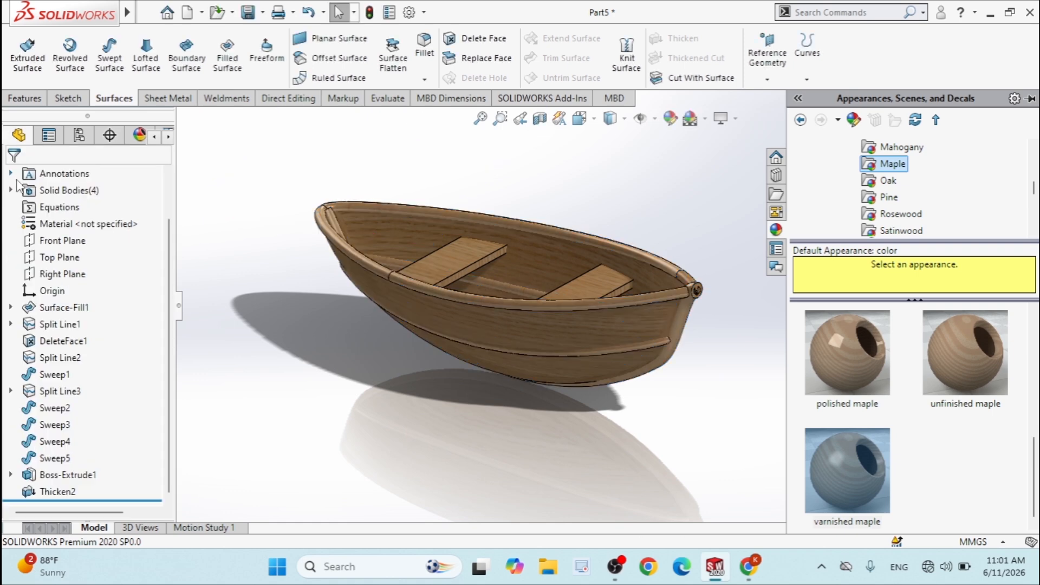
Apply the Rooftop scene as the boat's background
{"action": "left_click", "coordinate": [338, 360]}
{"action": "middle_click_drag", "start_coordinate": [821, 300], "coordinate": [786, 206]}
{"action": "left_click", "coordinate": [705, 119]}
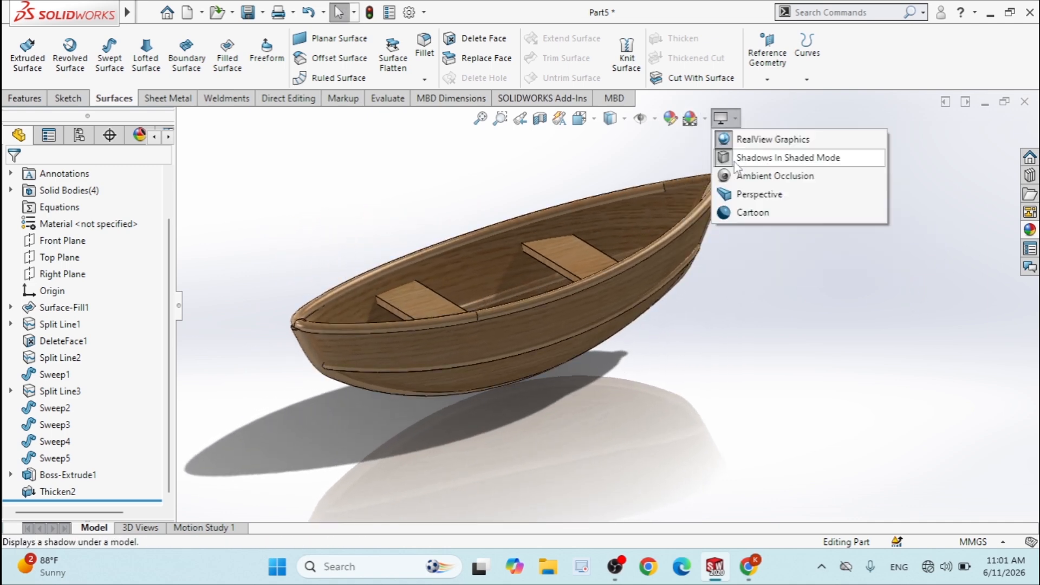
{"action": "mouse_move", "coordinate": [705, 120]}
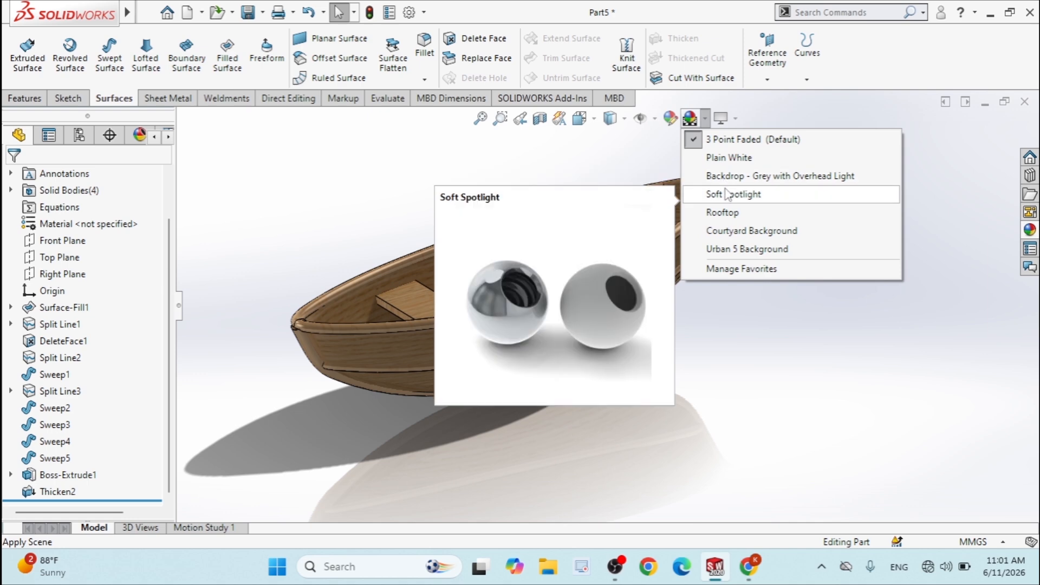
{"action": "left_click", "coordinate": [726, 212]}
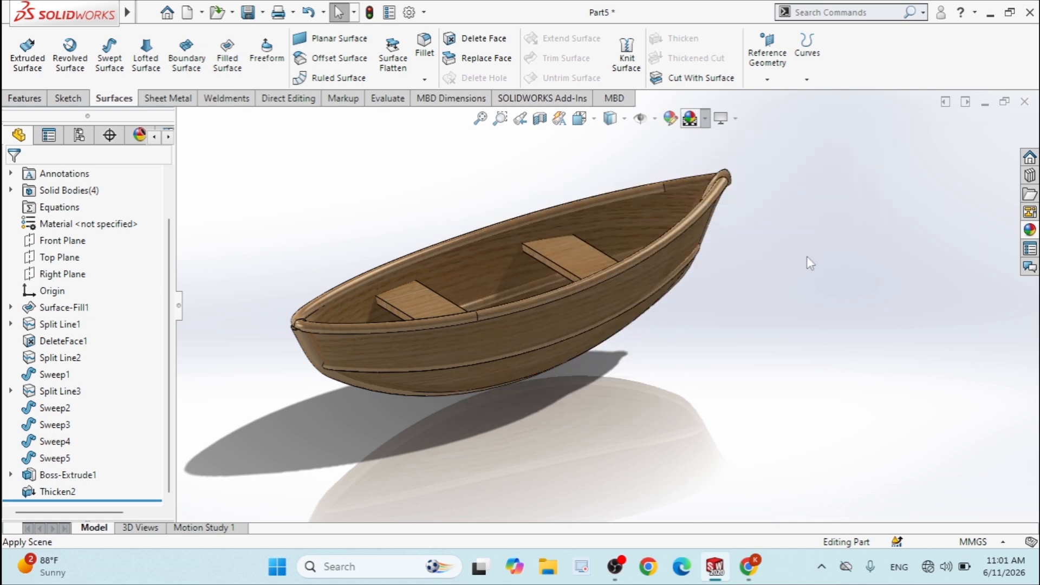